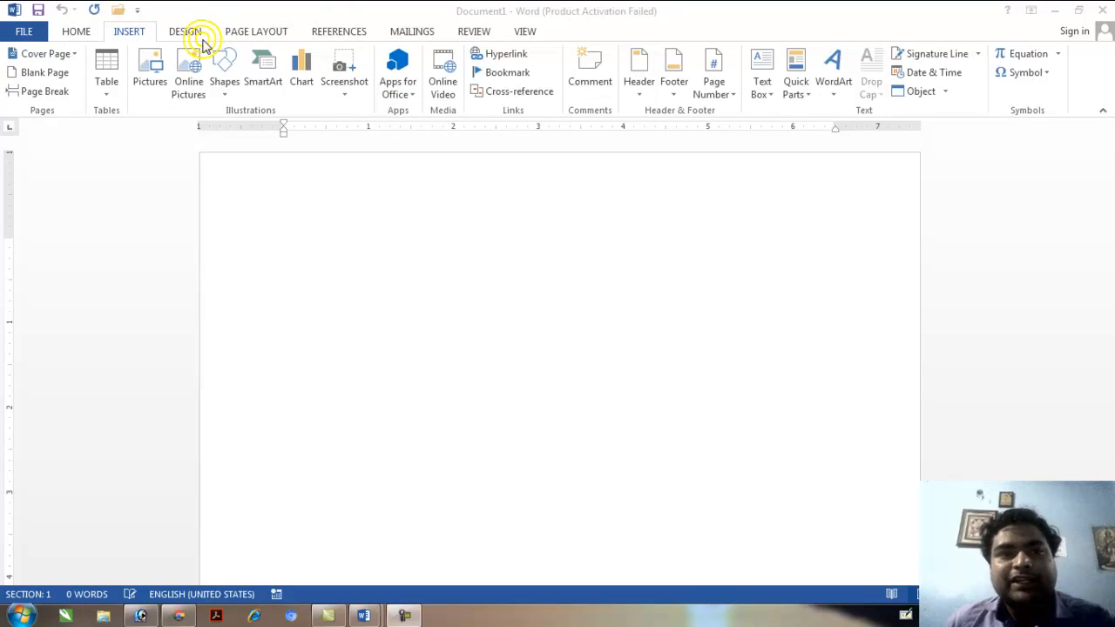
# - Insert a table with six columns and five rows into the blank document
pyautogui.click(106, 87)
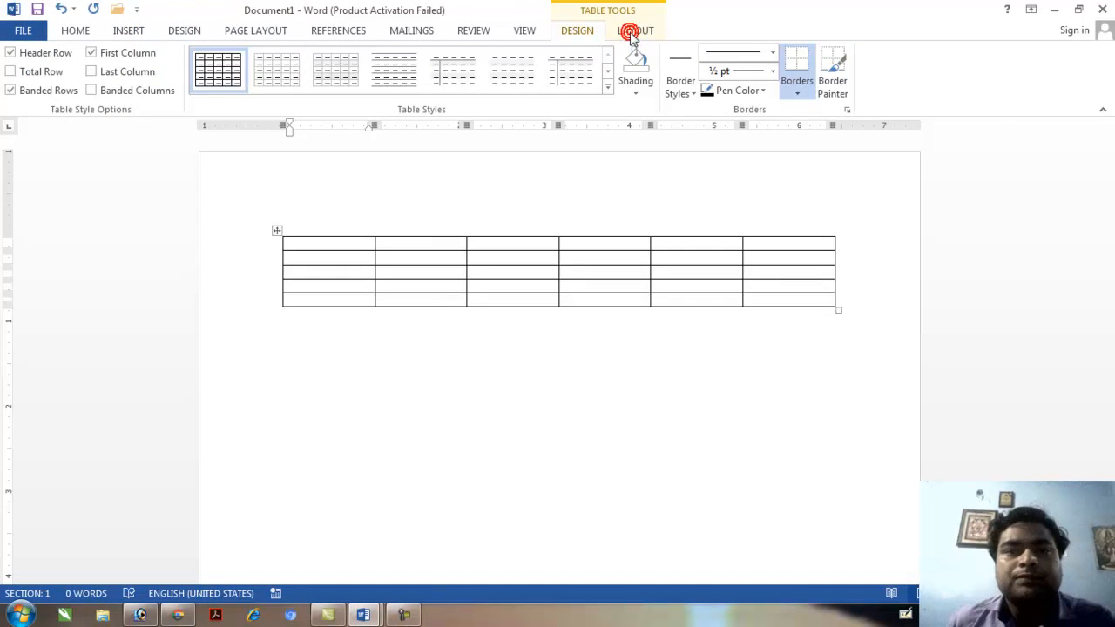
pyautogui.click(632, 33)
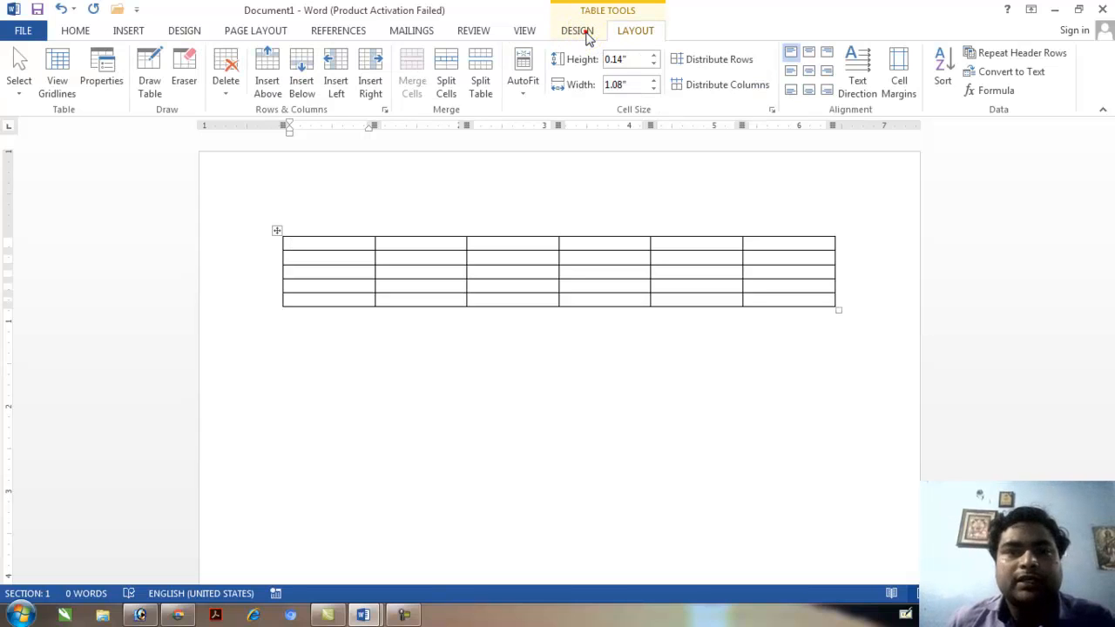
pyautogui.click(577, 31)
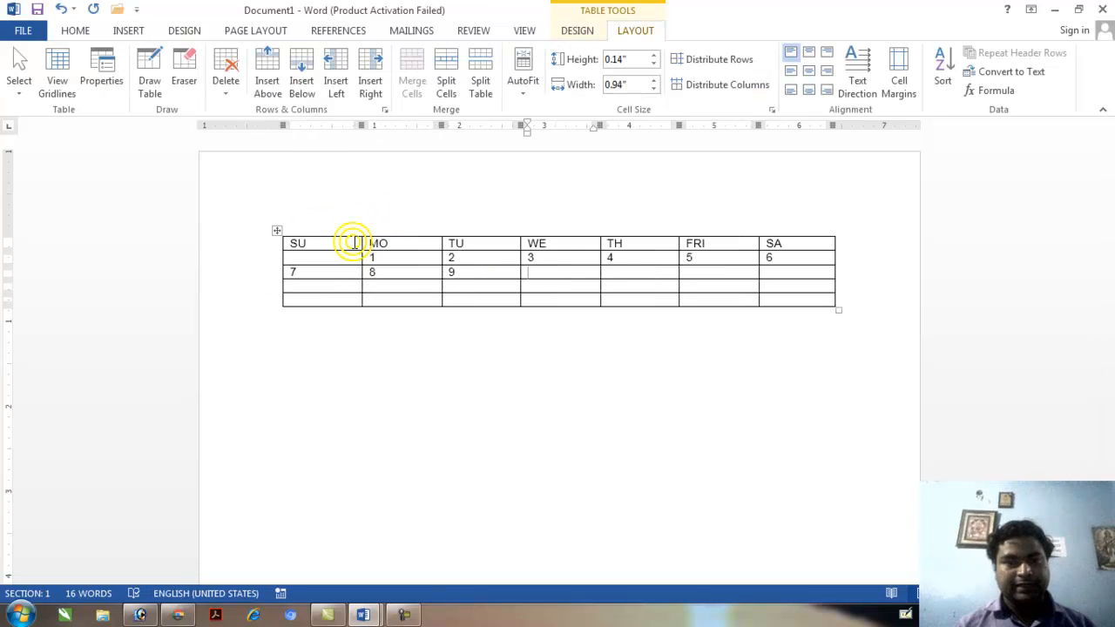
# - Fill in the calendar dates 10 to 27 in order under the weekday headings
pyautogui.press('Tab')
pyautogui.write('11')
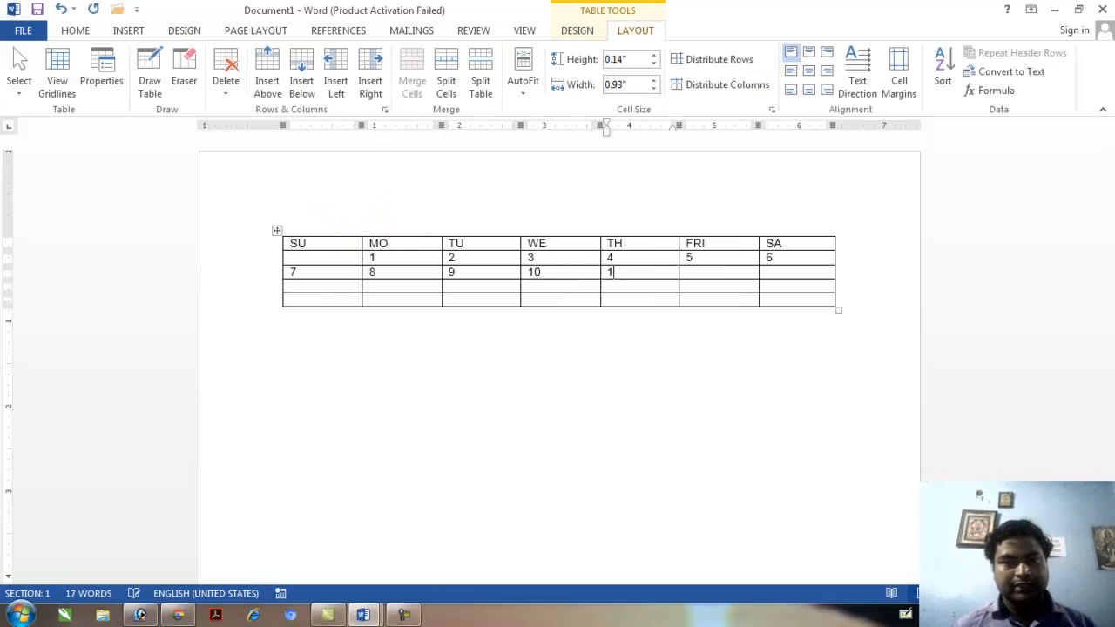
pyautogui.press('Tab')
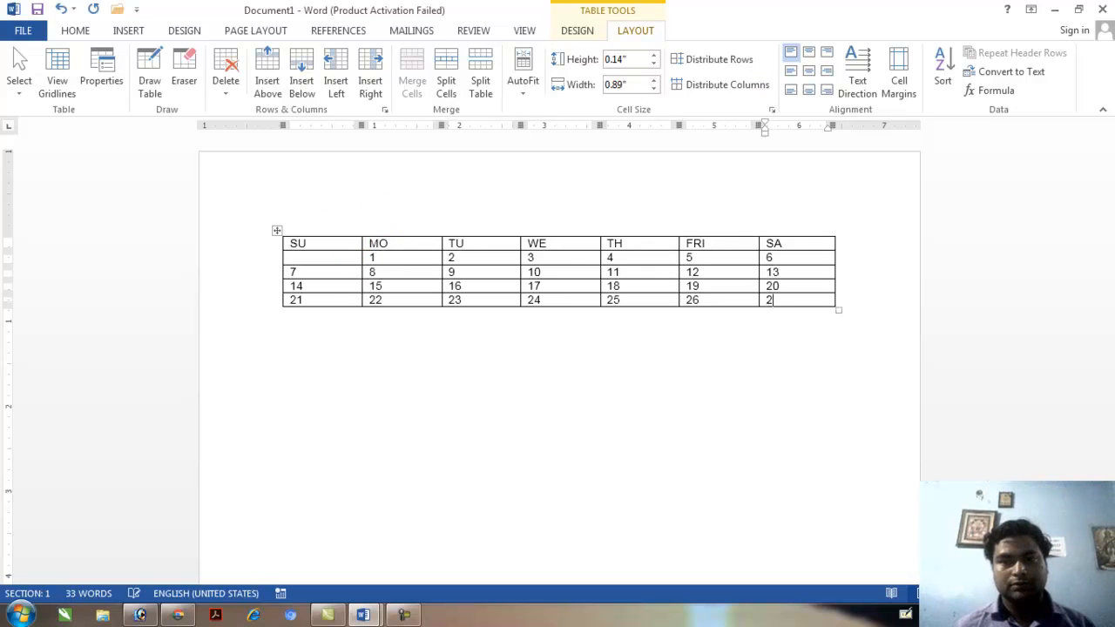
pyautogui.write('7')
pyautogui.press('Tab')
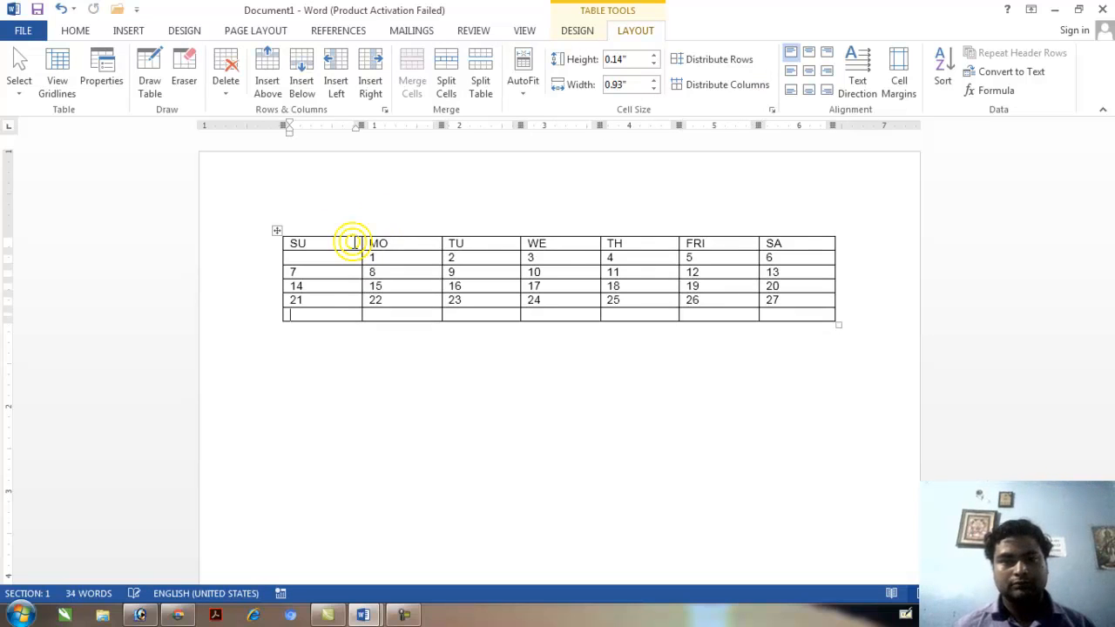
# - Enter the dates 28, 29 and 30 in the first three cells of the new last row
pyautogui.write('28')
pyautogui.press('Tab')
pyautogui.write('29')
pyautogui.press('Tab')
pyautogui.write('30')
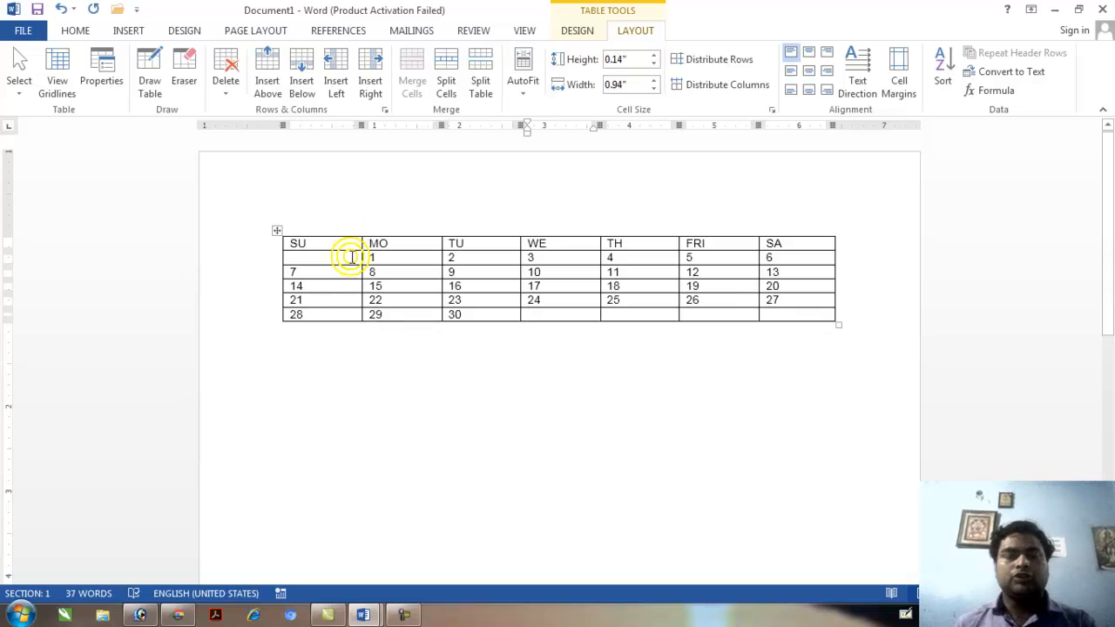
pyautogui.press('Tab')
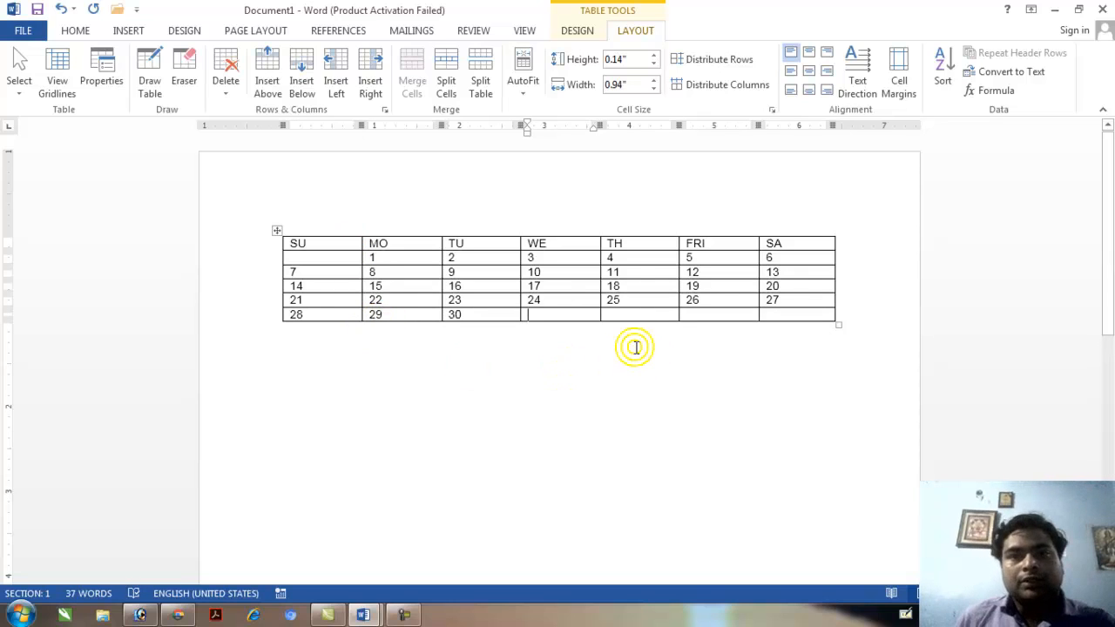
# - Apply the light green style in the third column of the second Grid Tables row to the calendar table
pyautogui.click(522, 372)
pyautogui.click(649, 289)
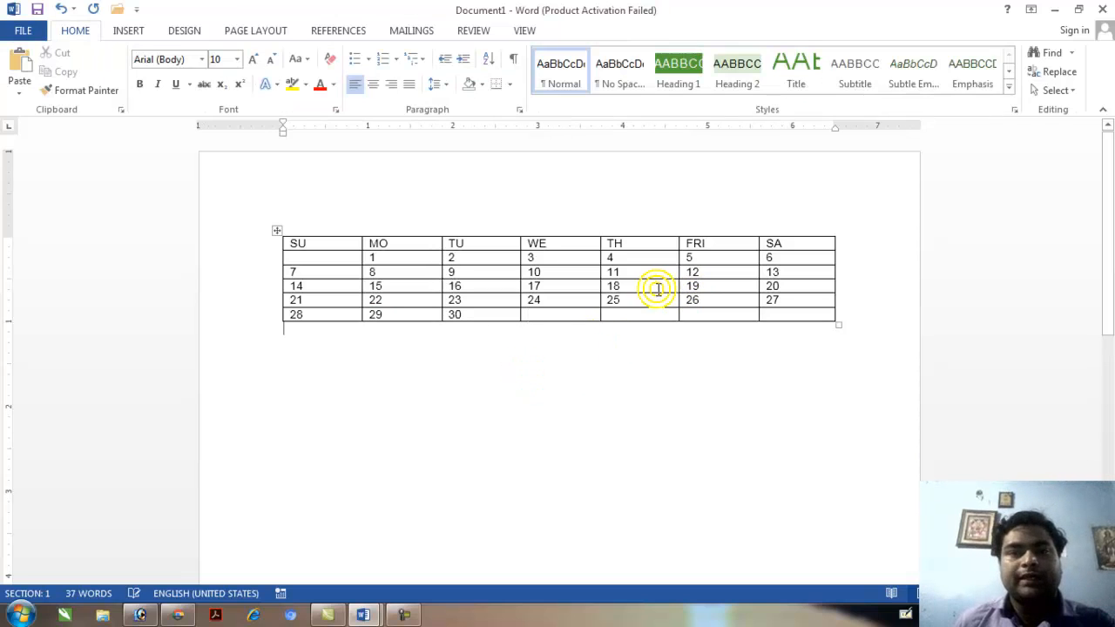
pyautogui.click(650, 290)
pyautogui.click(637, 5)
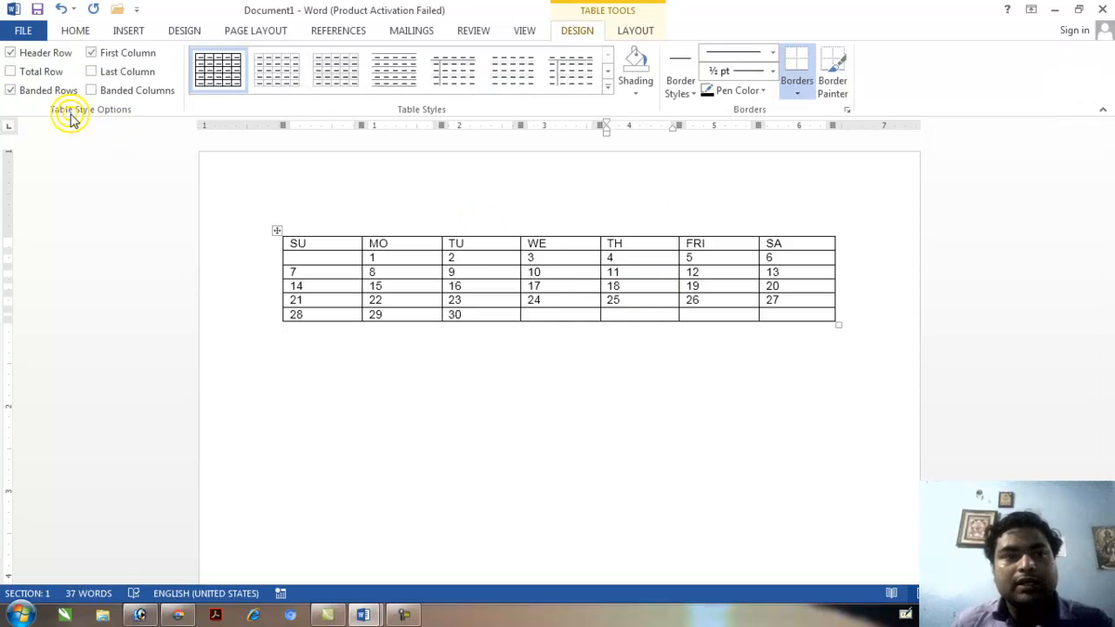
pyautogui.click(578, 314)
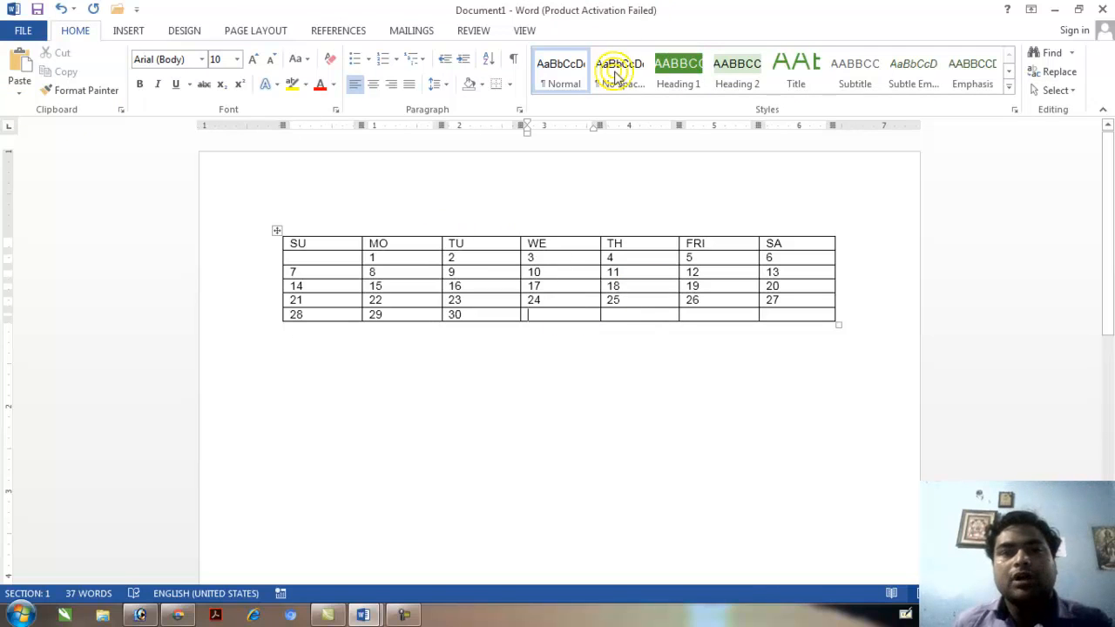
pyautogui.click(578, 30)
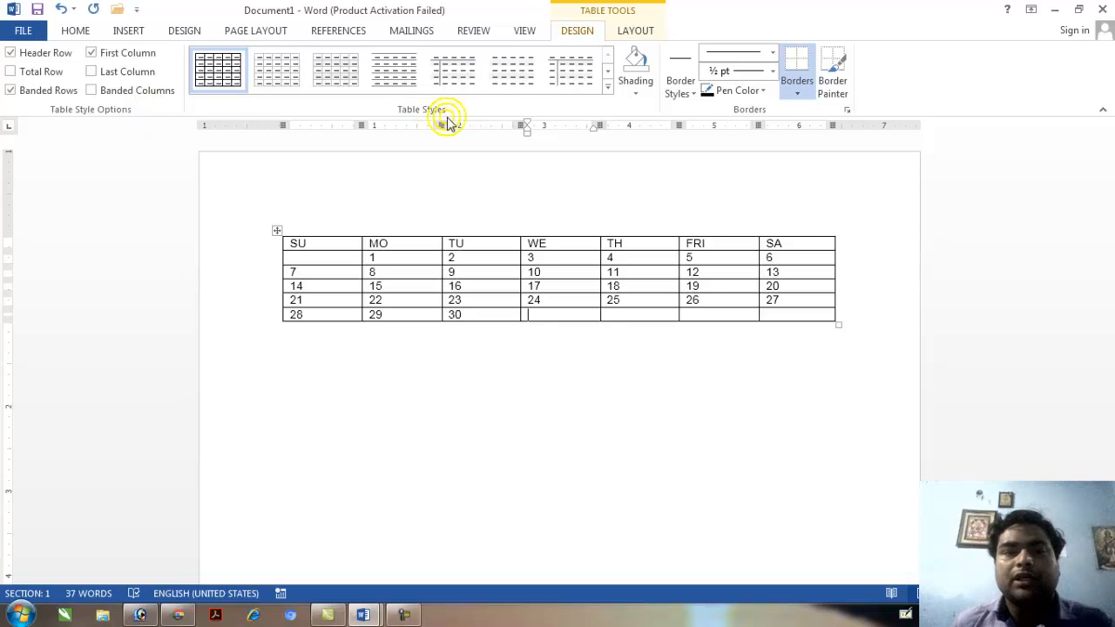
pyautogui.click(609, 89)
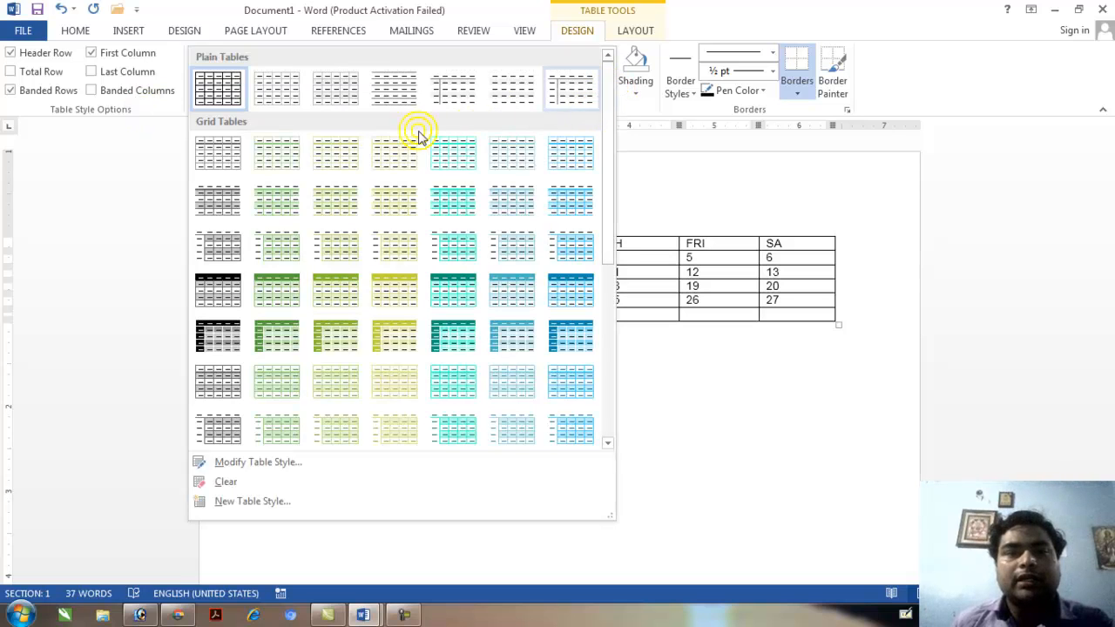
pyautogui.click(364, 202)
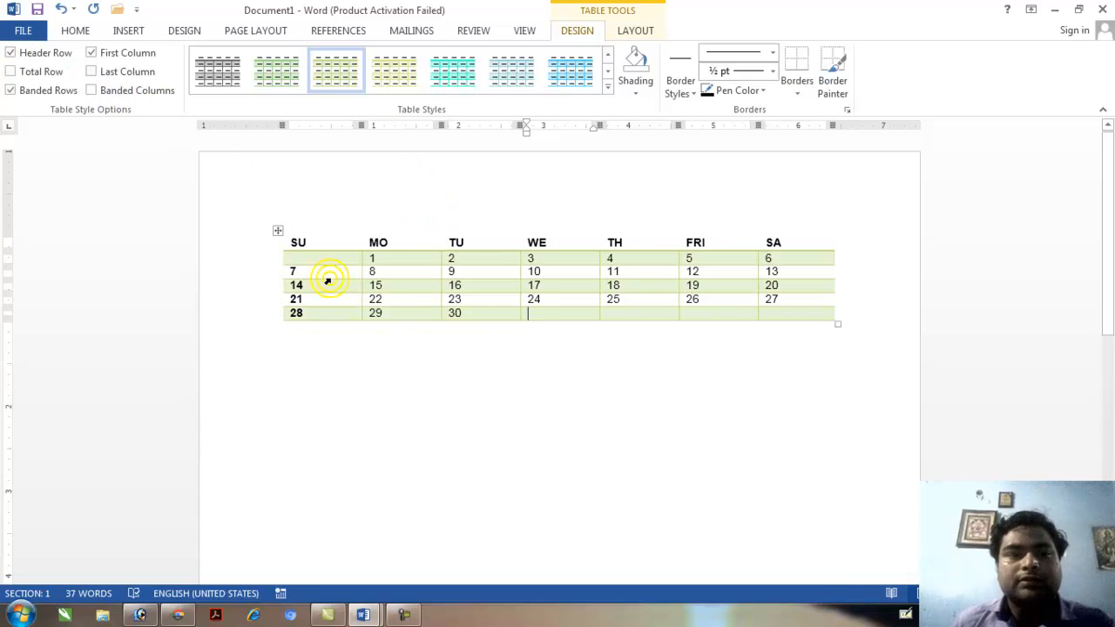
# - Switch the table's Header Row option off and back on to compare the heading formatting
pyautogui.click(16, 60)
pyautogui.click(16, 58)
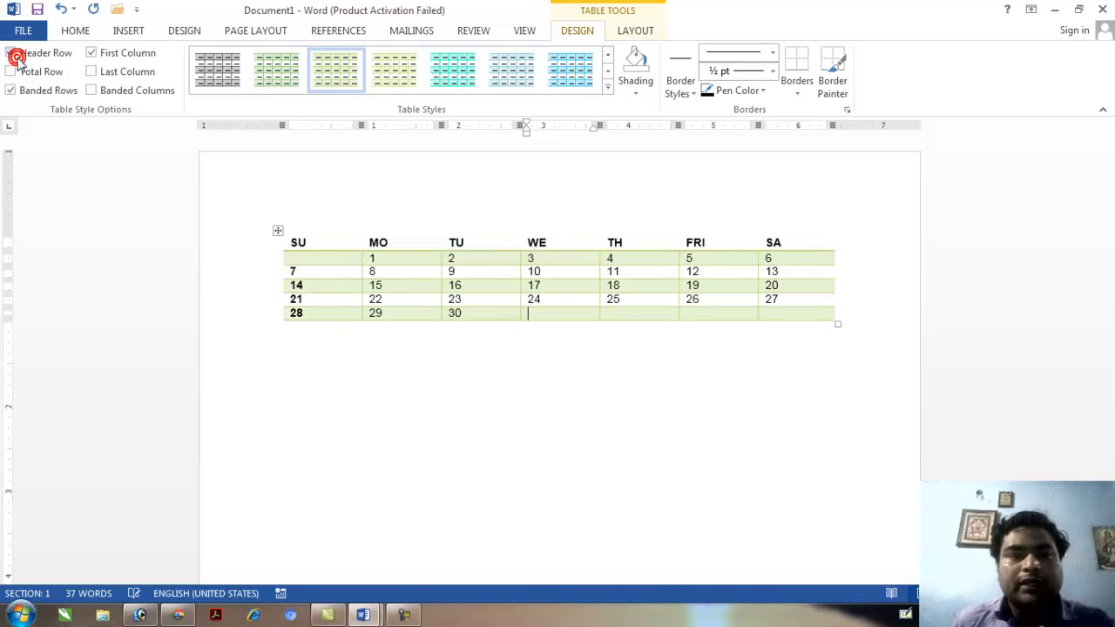
pyautogui.click(17, 57)
pyautogui.click(16, 57)
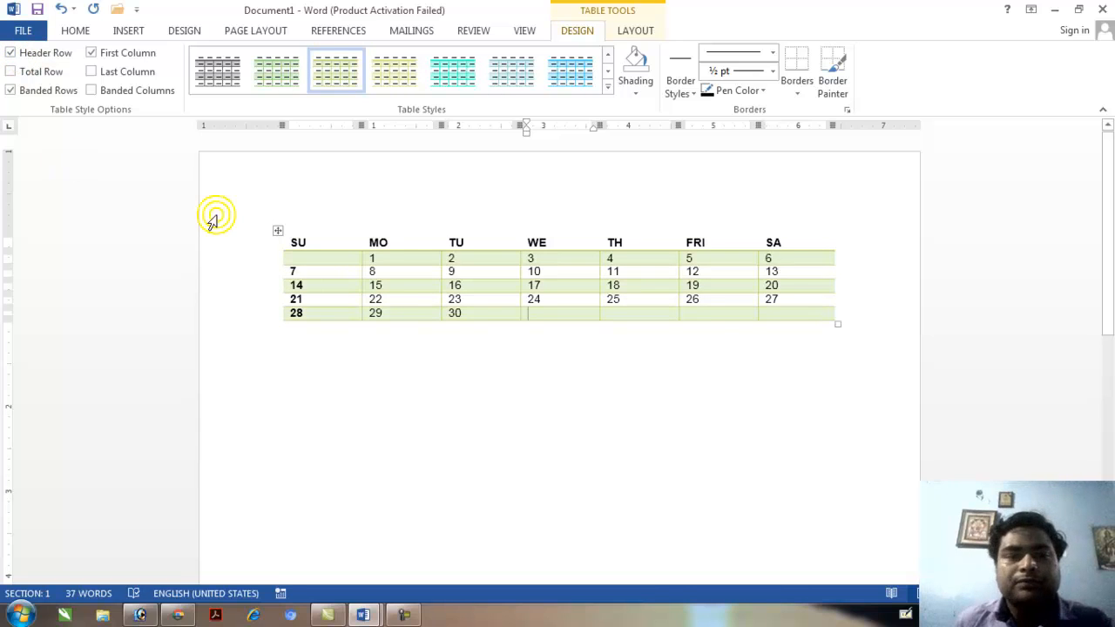
pyautogui.click(11, 56)
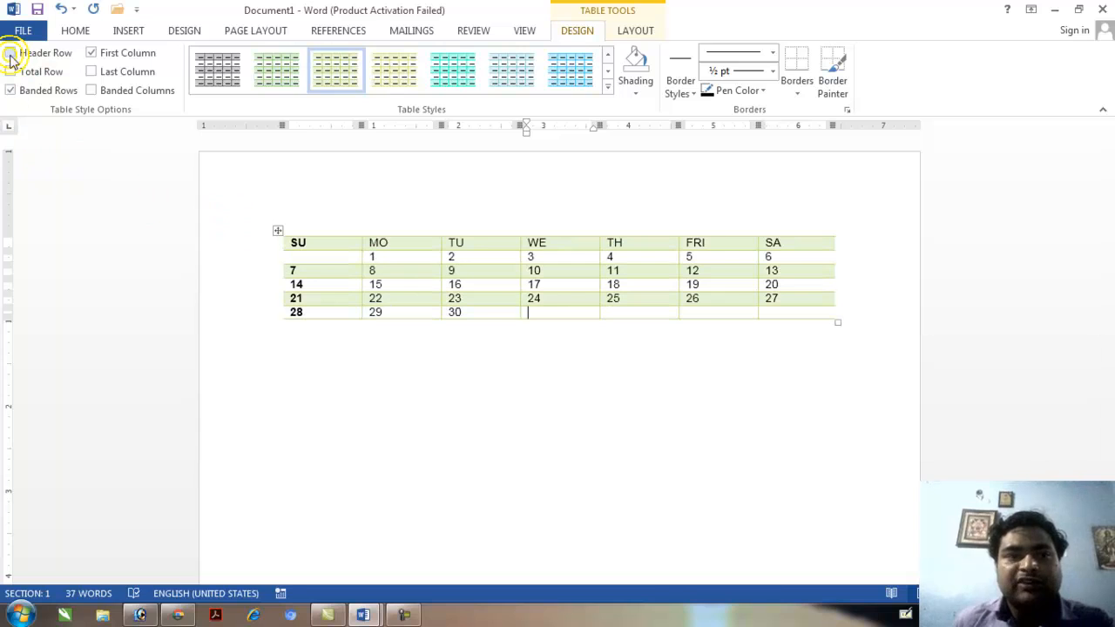
pyautogui.click(11, 54)
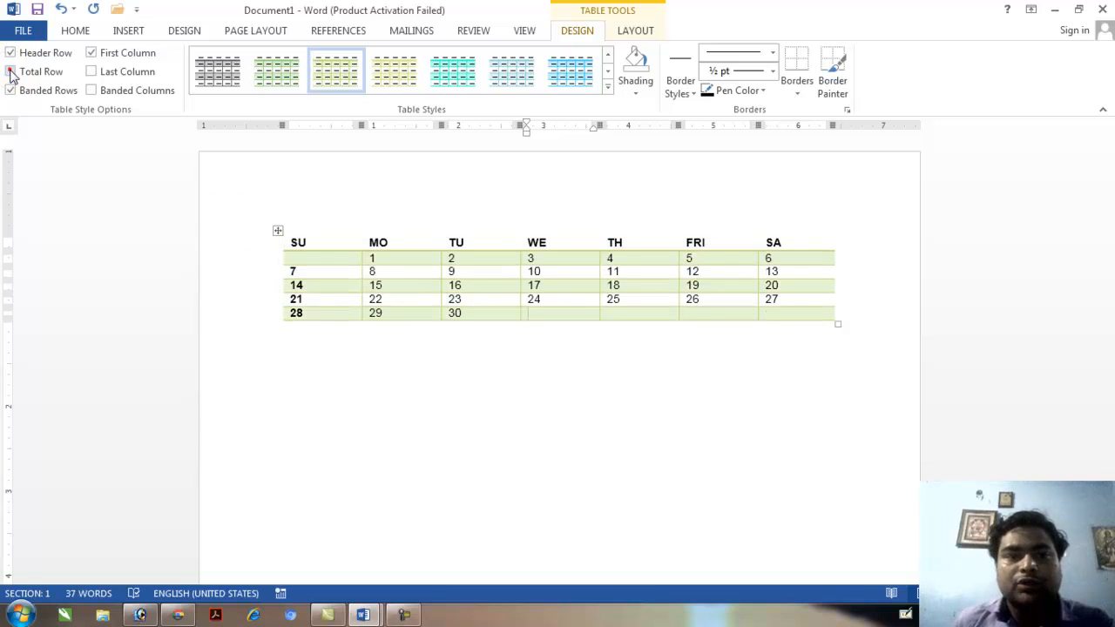
# - Switch the table's Total Row option on and back off to compare the last row's formatting
pyautogui.click(11, 71)
pyautogui.click(10, 71)
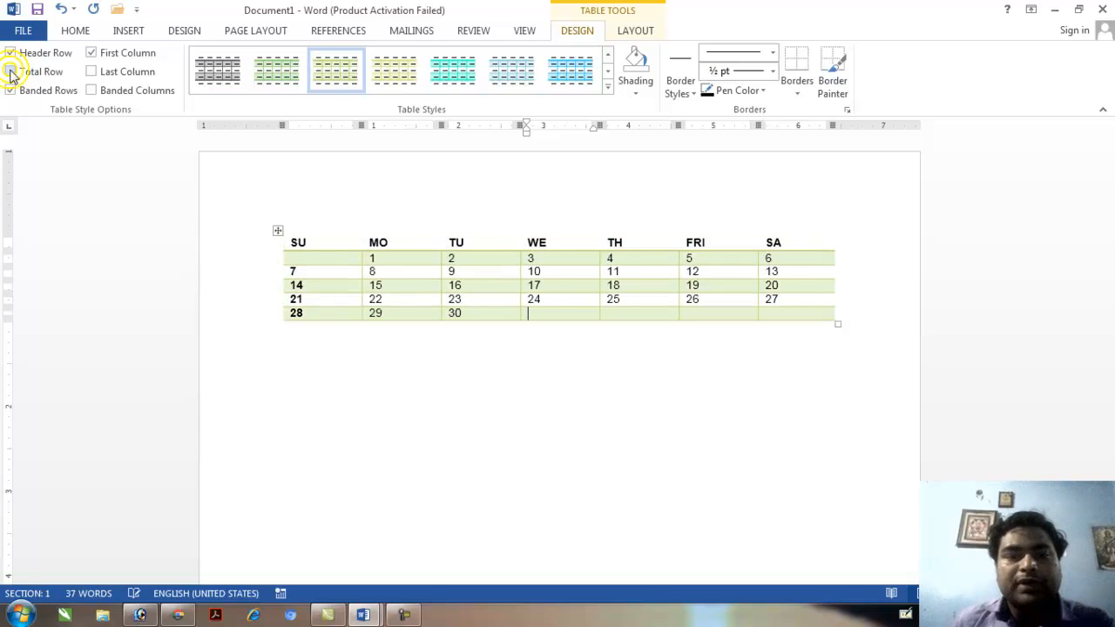
pyautogui.click(11, 71)
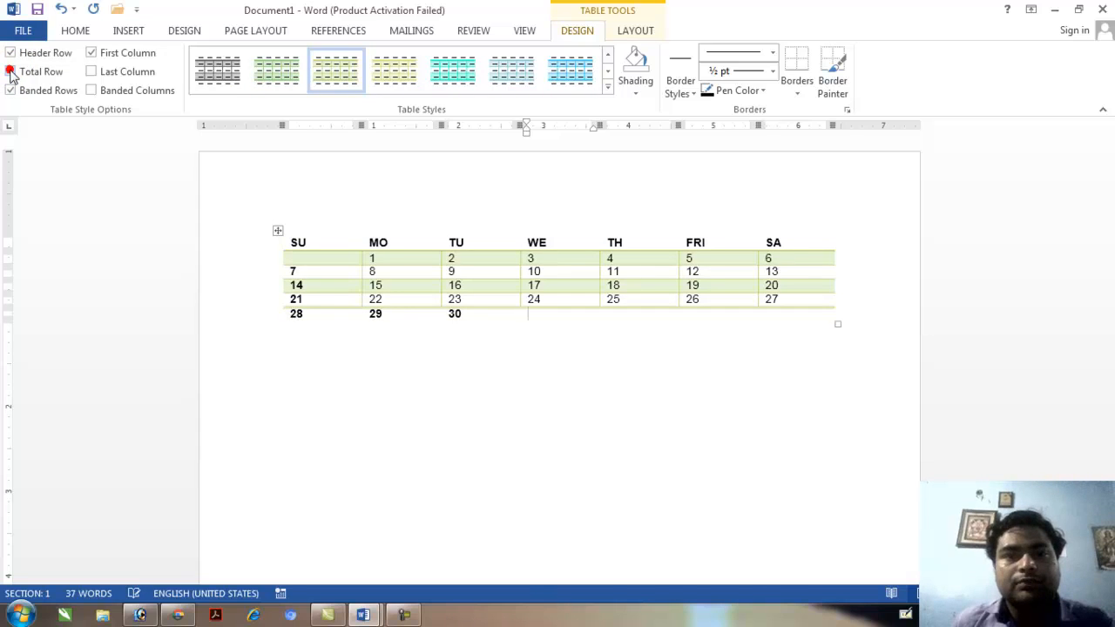
pyautogui.click(10, 72)
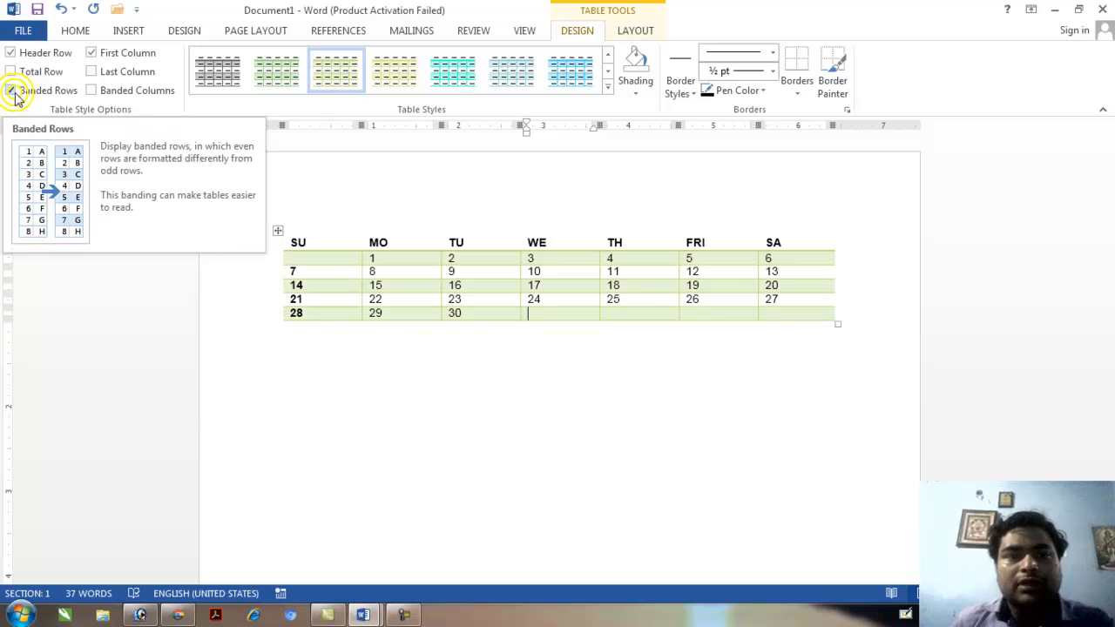
# - Switch the table's Banded Rows option off and back on to compare the alternating row shading
pyautogui.click(12, 90)
pyautogui.click(12, 91)
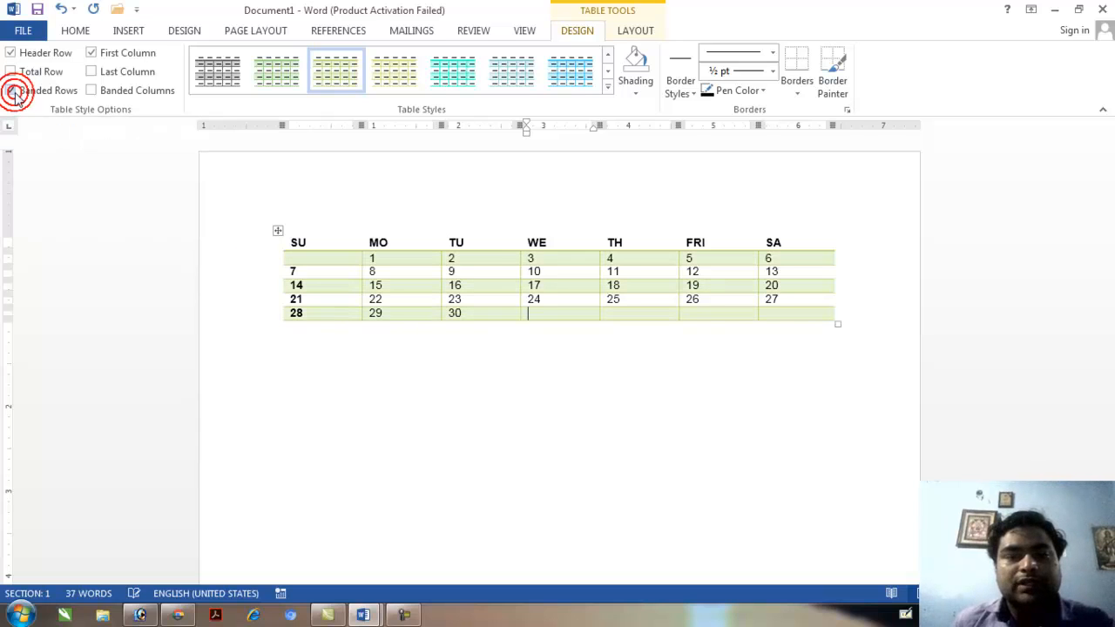
pyautogui.click(12, 90)
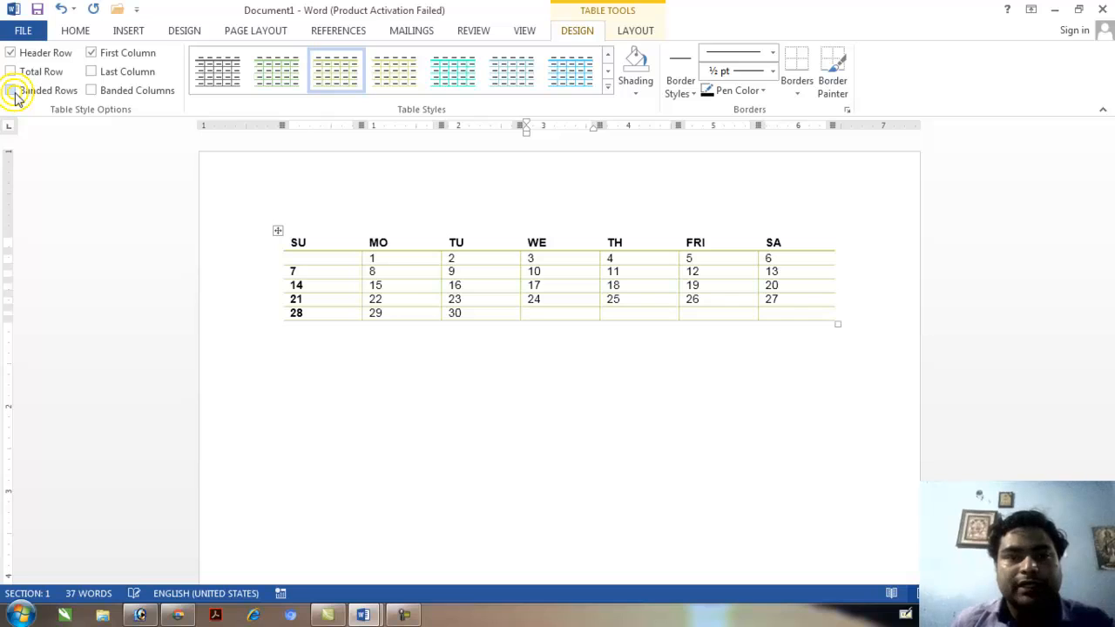
pyautogui.click(12, 91)
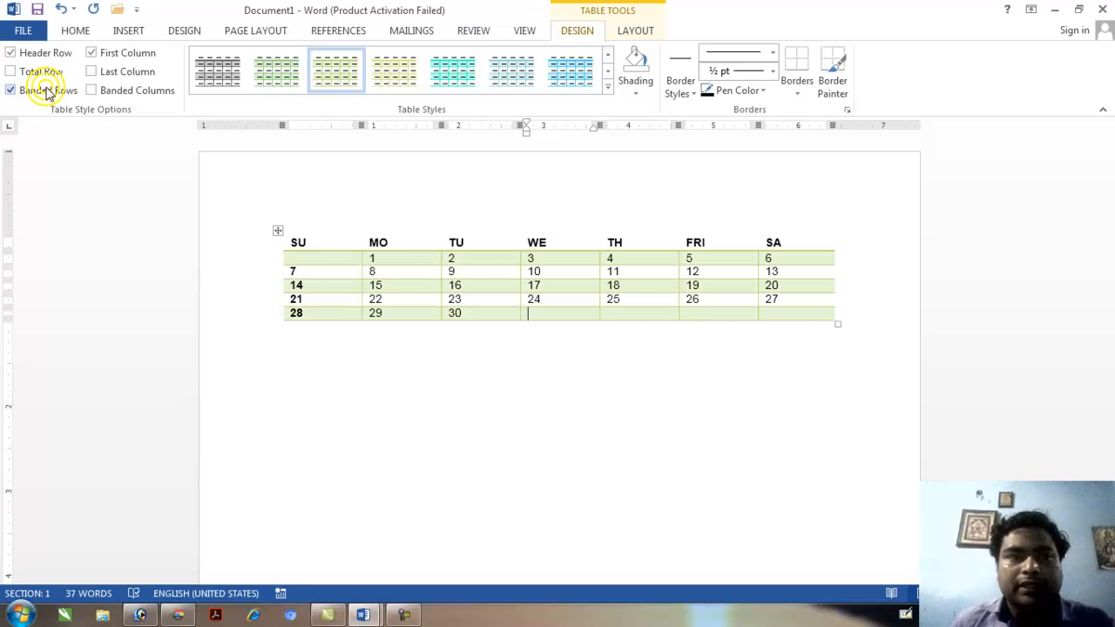
# - Try the First Column option off and the Last Column option on, restoring both to their original settings
pyautogui.click(105, 59)
pyautogui.click(106, 59)
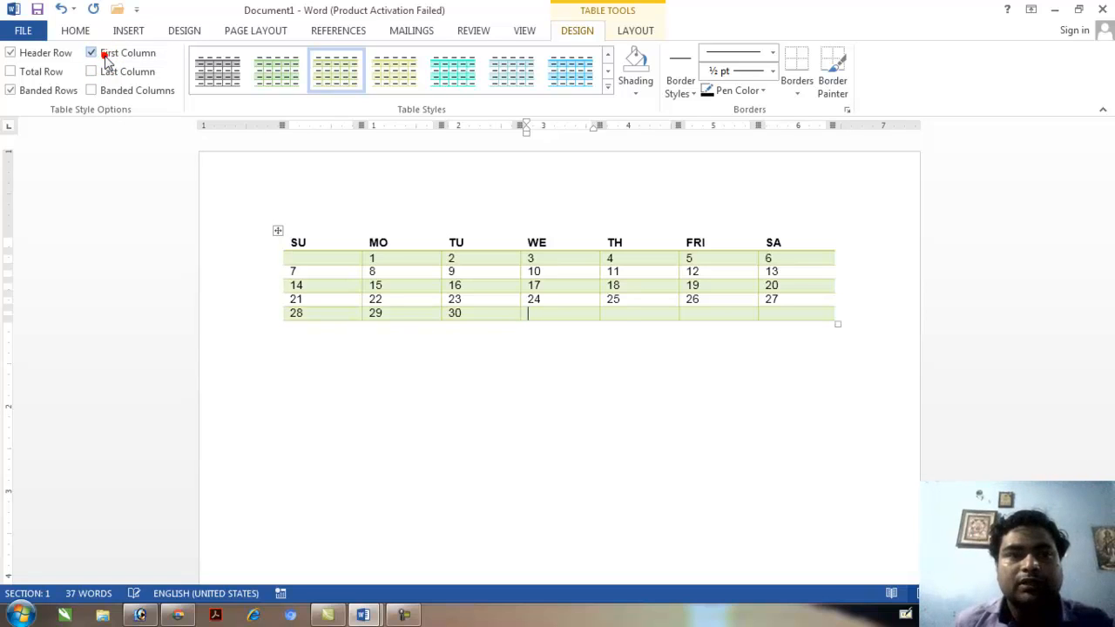
pyautogui.click(106, 59)
pyautogui.click(93, 75)
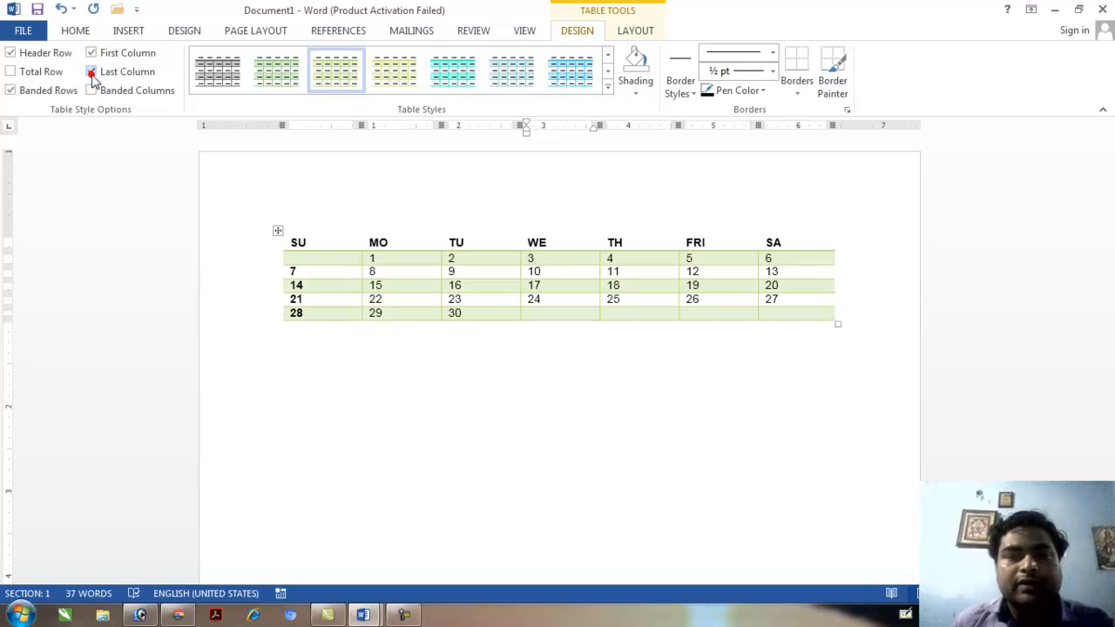
pyautogui.click(92, 75)
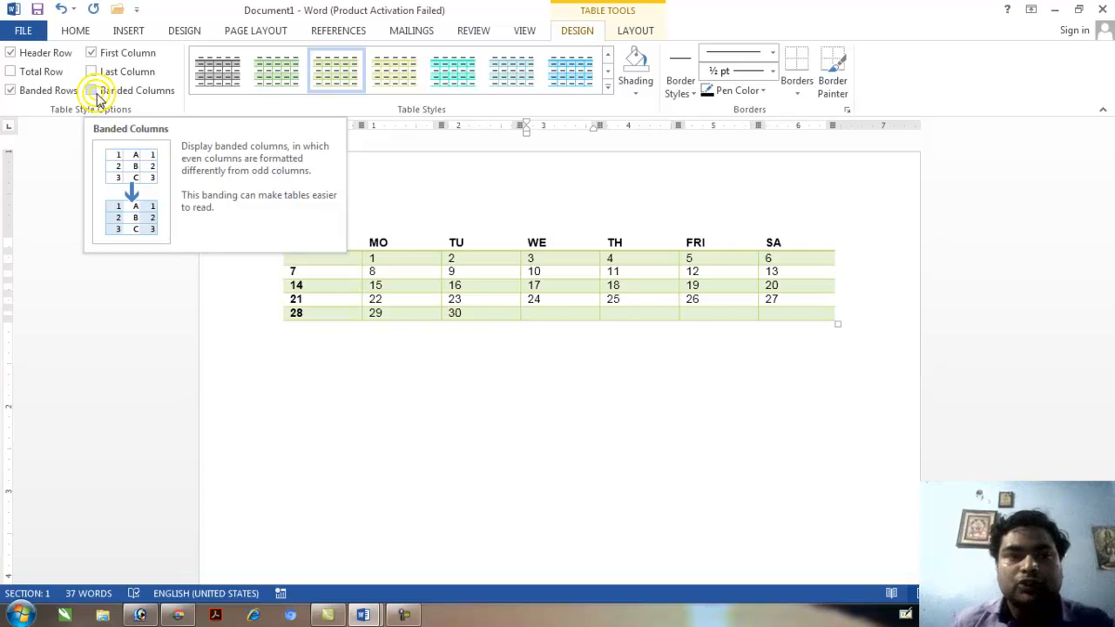
# - Turn on Banded Columns for the calendar table and apply the bright blue style from the second Grid Tables row
pyautogui.click(92, 90)
pyautogui.click(93, 91)
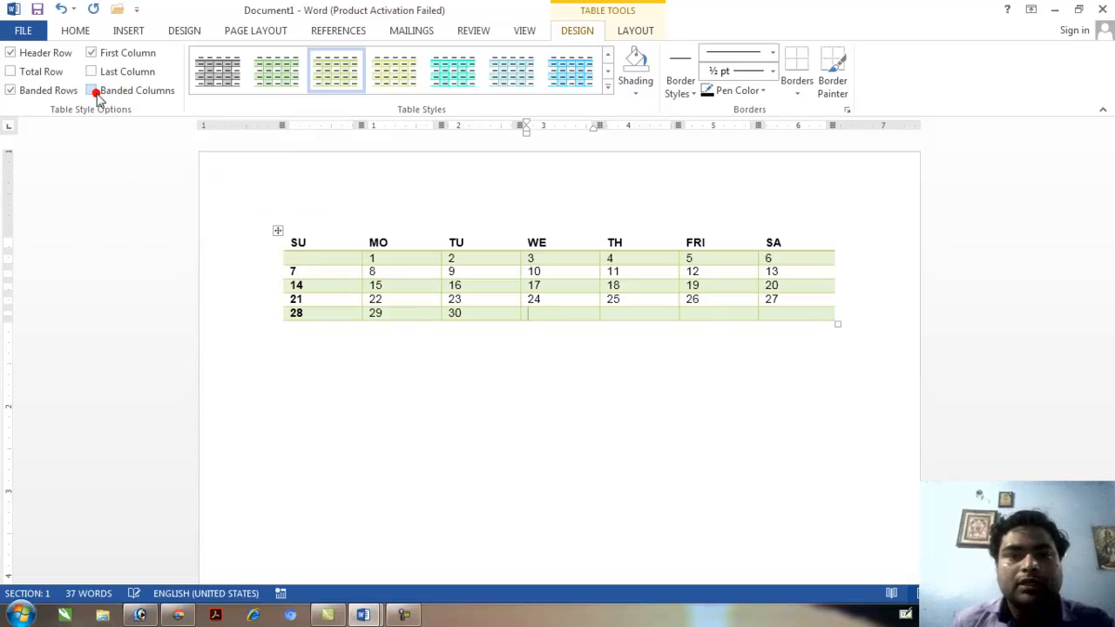
pyautogui.click(92, 90)
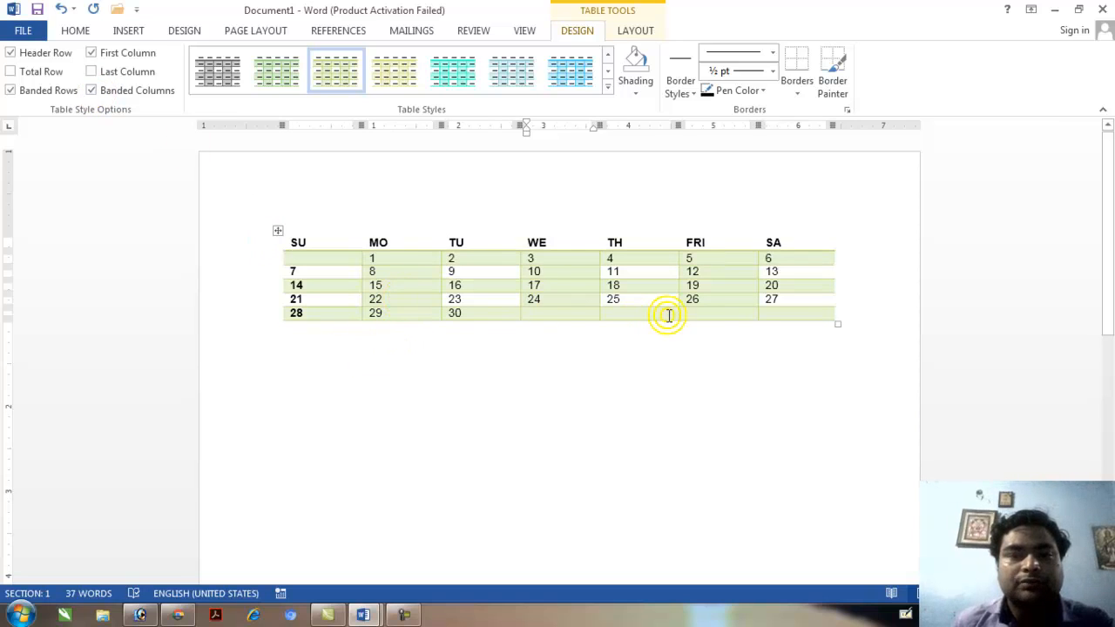
pyautogui.click(140, 97)
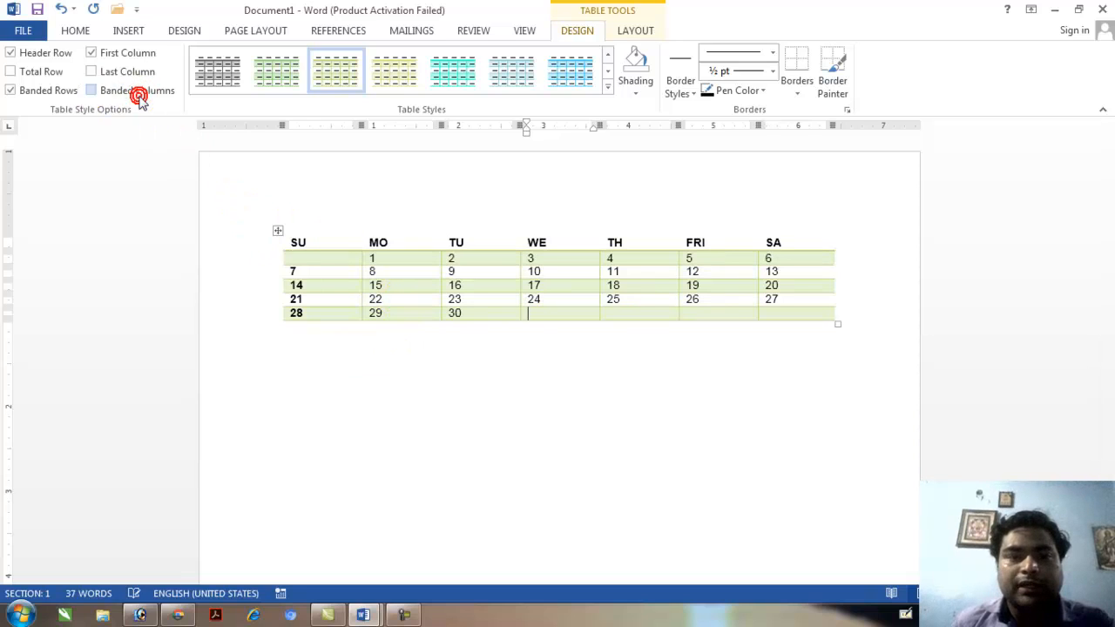
pyautogui.click(140, 97)
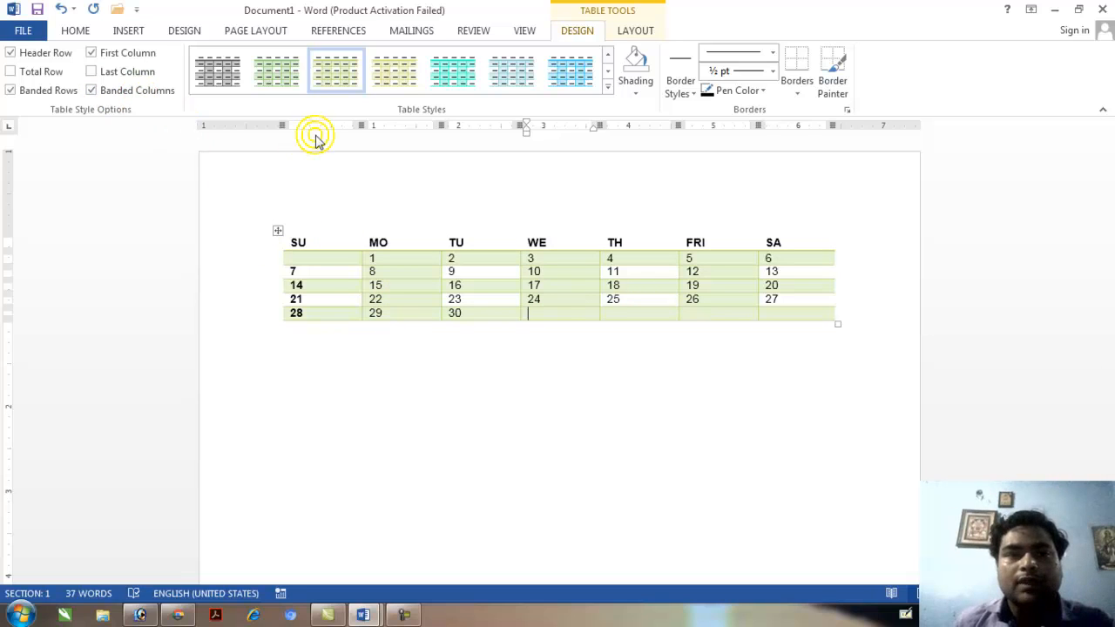
pyautogui.click(612, 96)
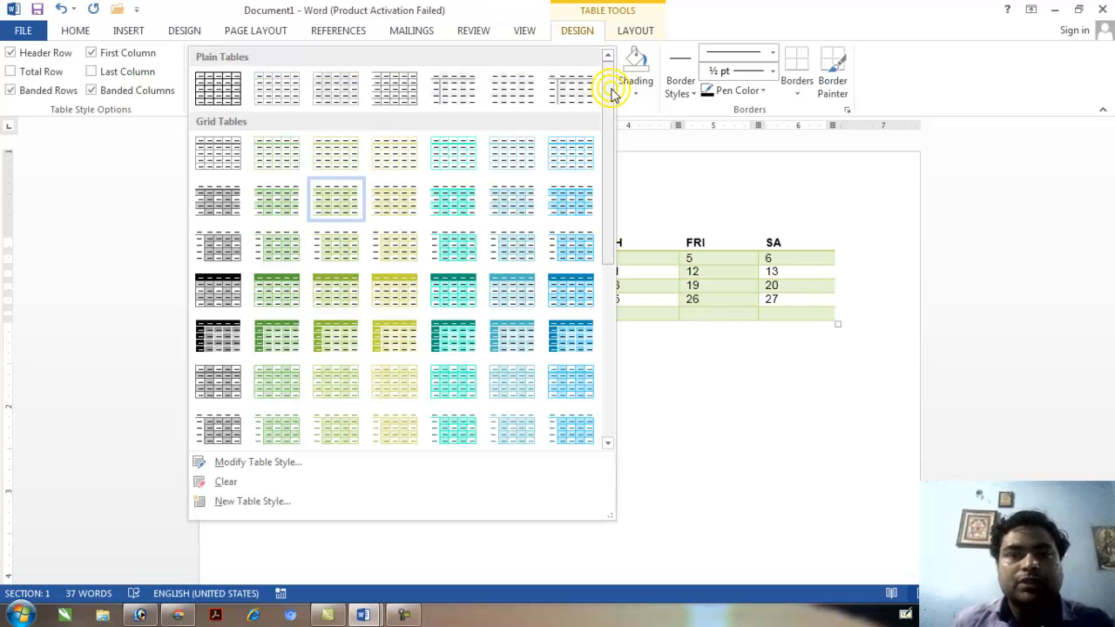
pyautogui.click(555, 196)
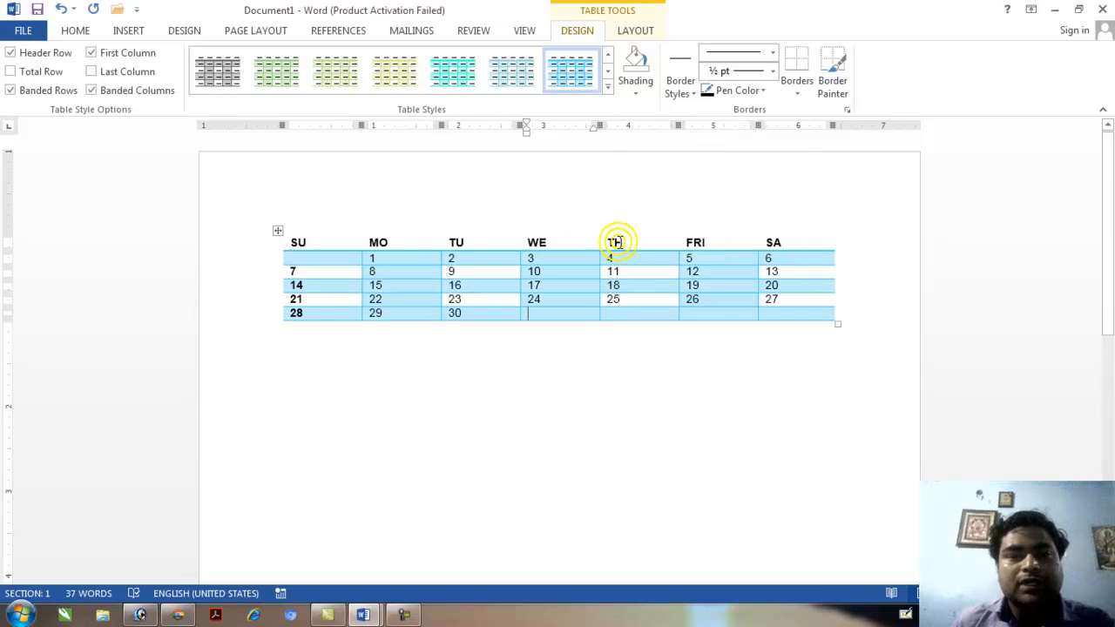
# - Shade the entire TH column with a muted grey-green theme color
pyautogui.click(625, 229)
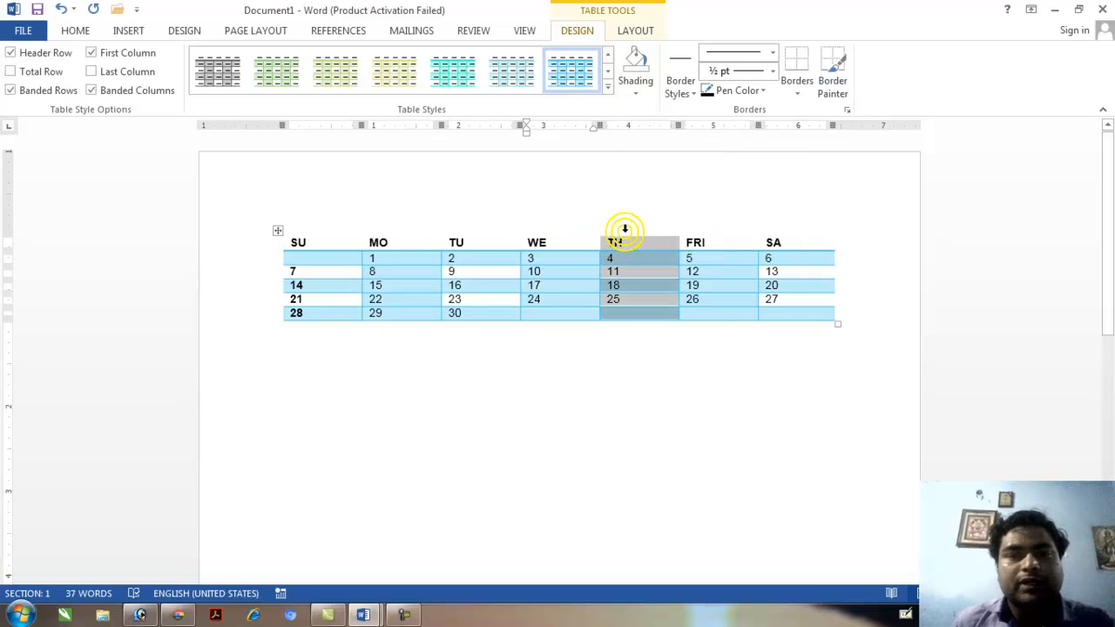
pyautogui.click(642, 92)
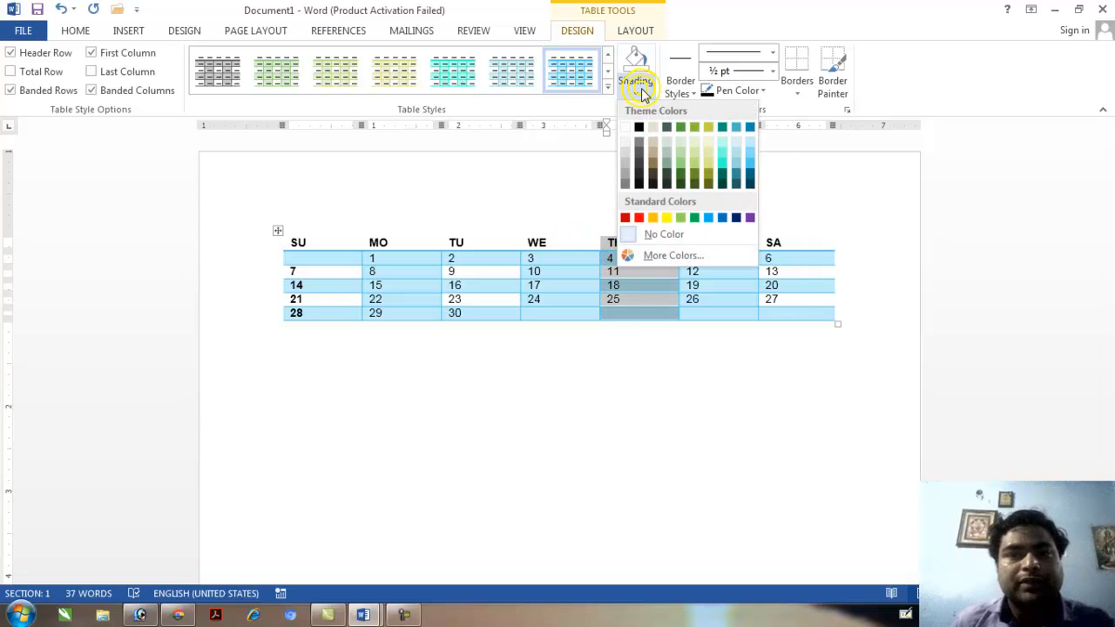
pyautogui.click(668, 166)
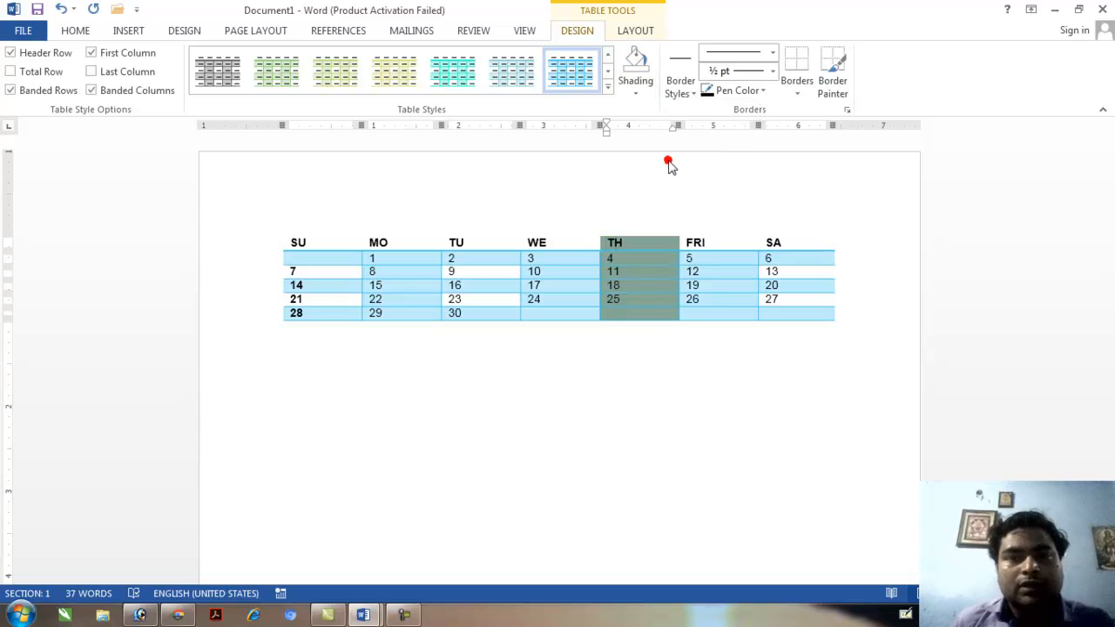
# - Shade the FRI column with a custom green of RGB 72, 230, 143
pyautogui.click(693, 211)
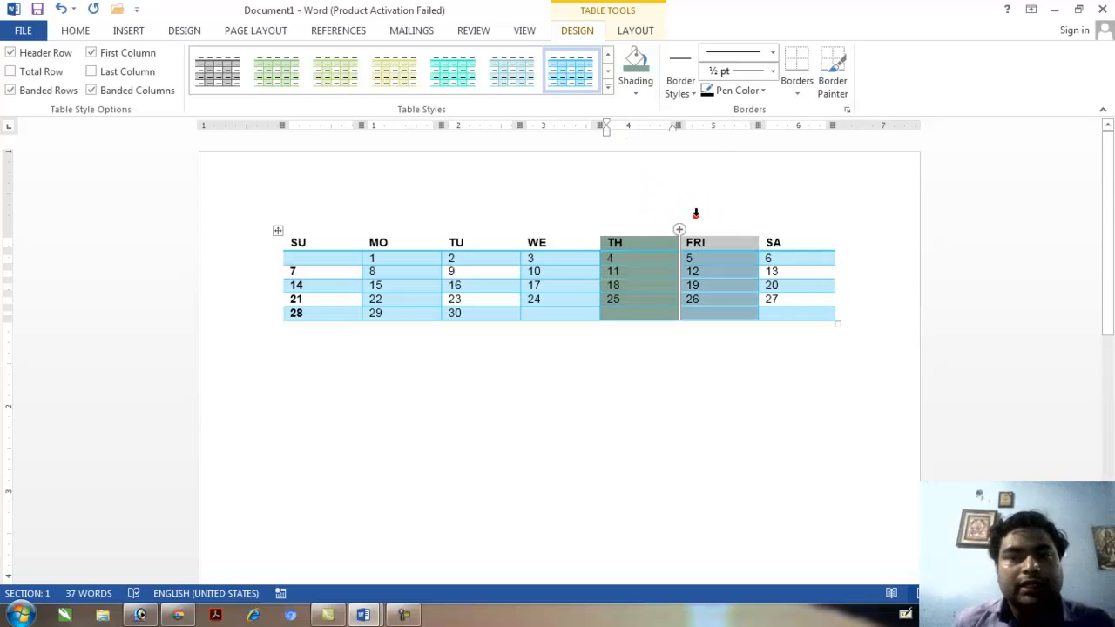
pyautogui.click(650, 84)
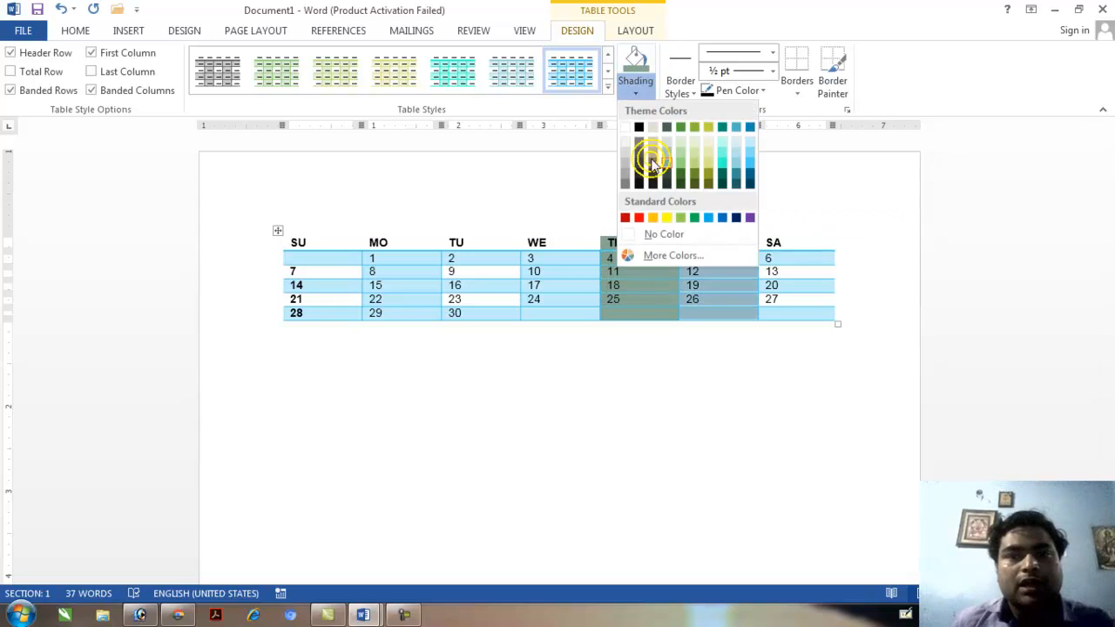
pyautogui.click(662, 258)
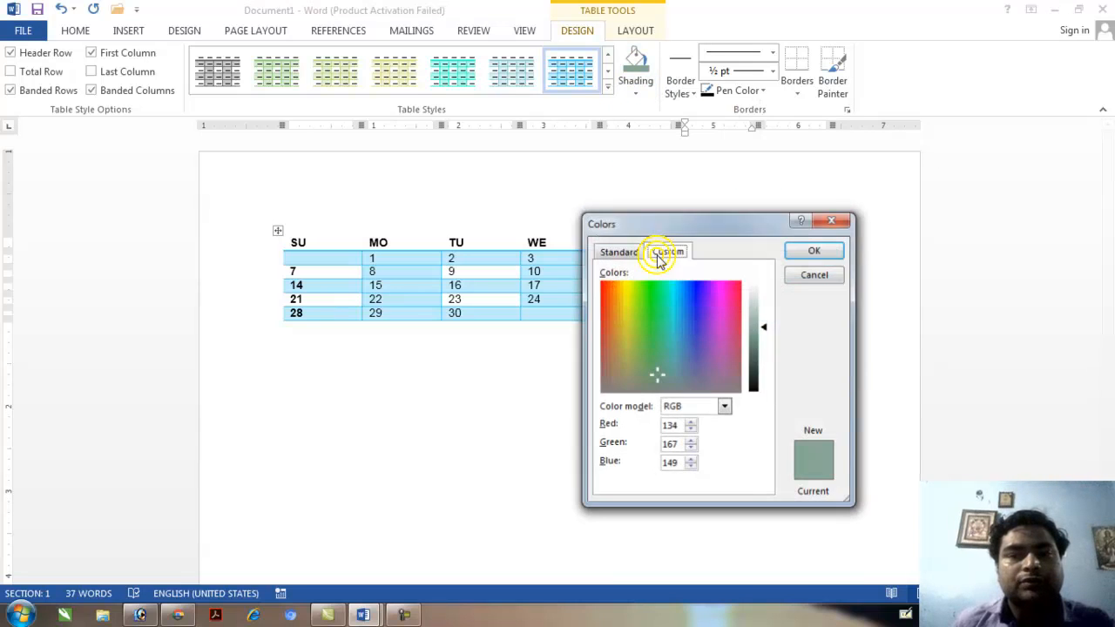
pyautogui.moveTo(673, 324); pyautogui.dragTo(644, 311)
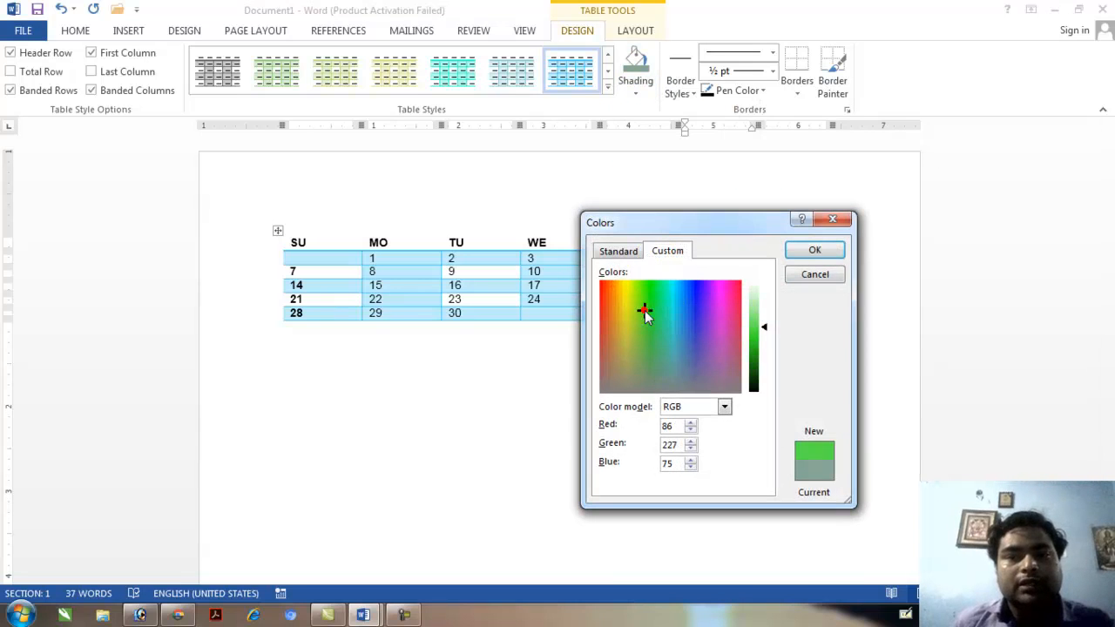
pyautogui.click(625, 252)
pyautogui.click(664, 250)
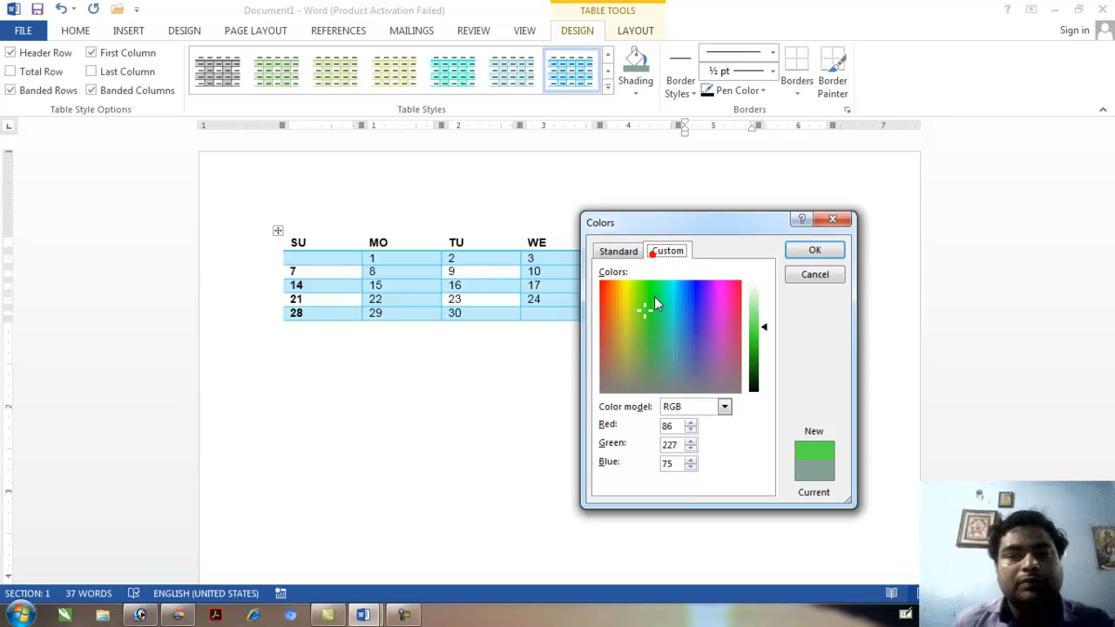
pyautogui.click(657, 307)
pyautogui.click(812, 250)
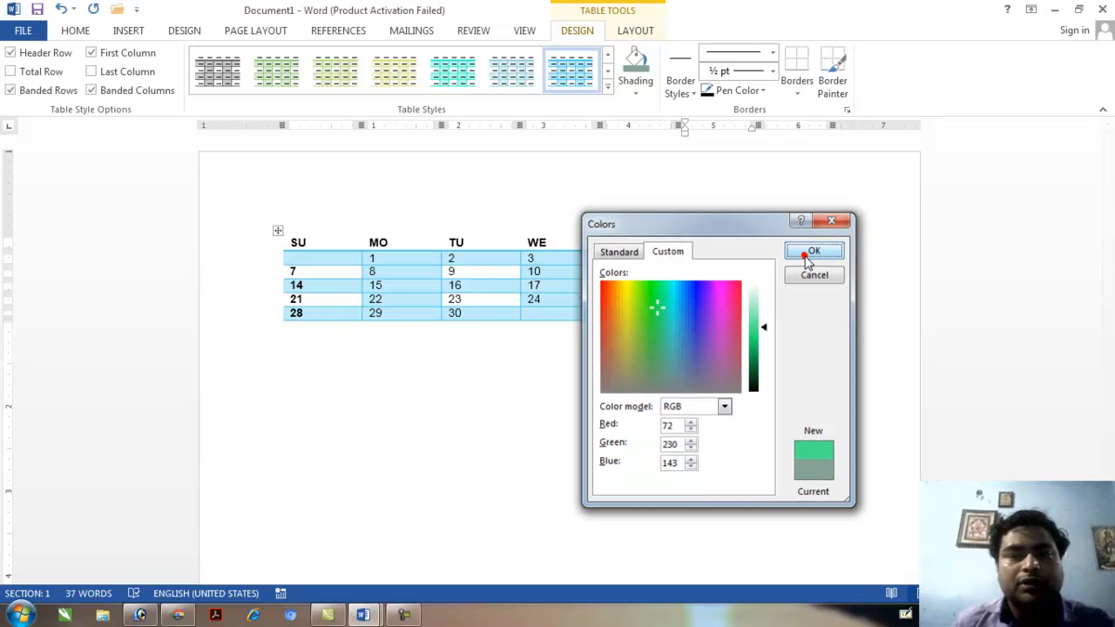
# - Choose the 1 ½ pt yellow-green theme border style and paint it along the lower edge of the cell containing 7
pyautogui.click(678, 289)
pyautogui.click(649, 321)
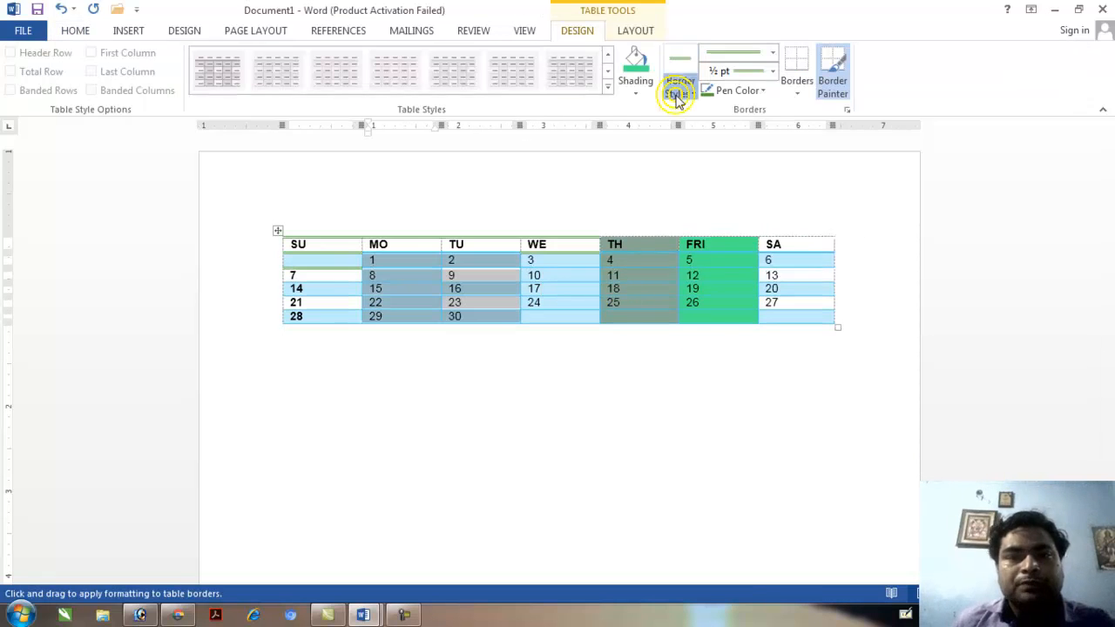
pyautogui.click(680, 87)
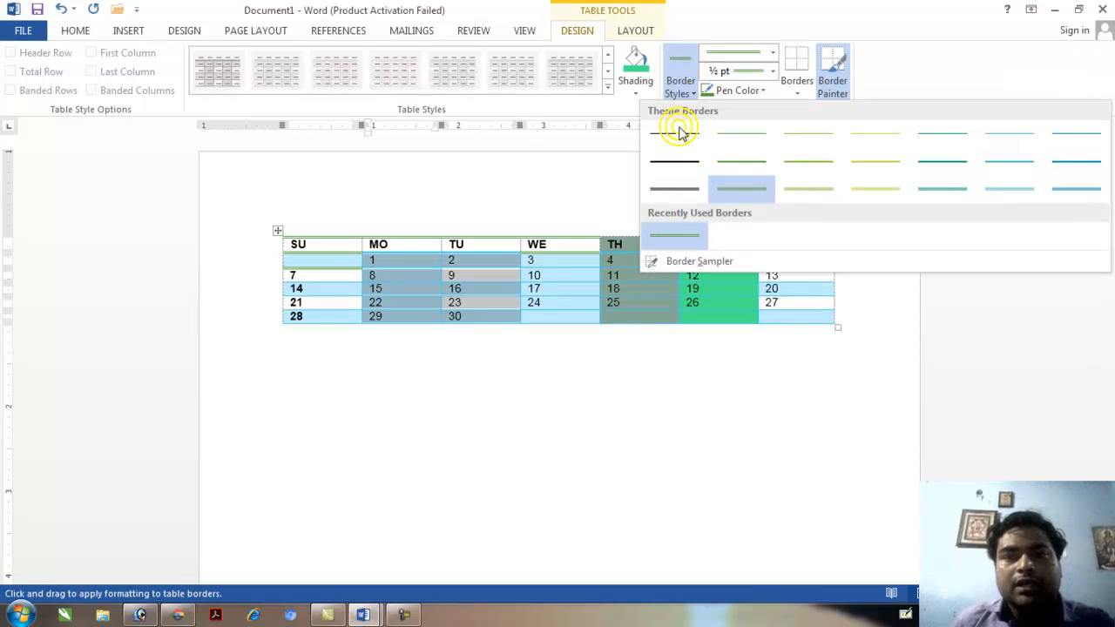
pyautogui.click(891, 163)
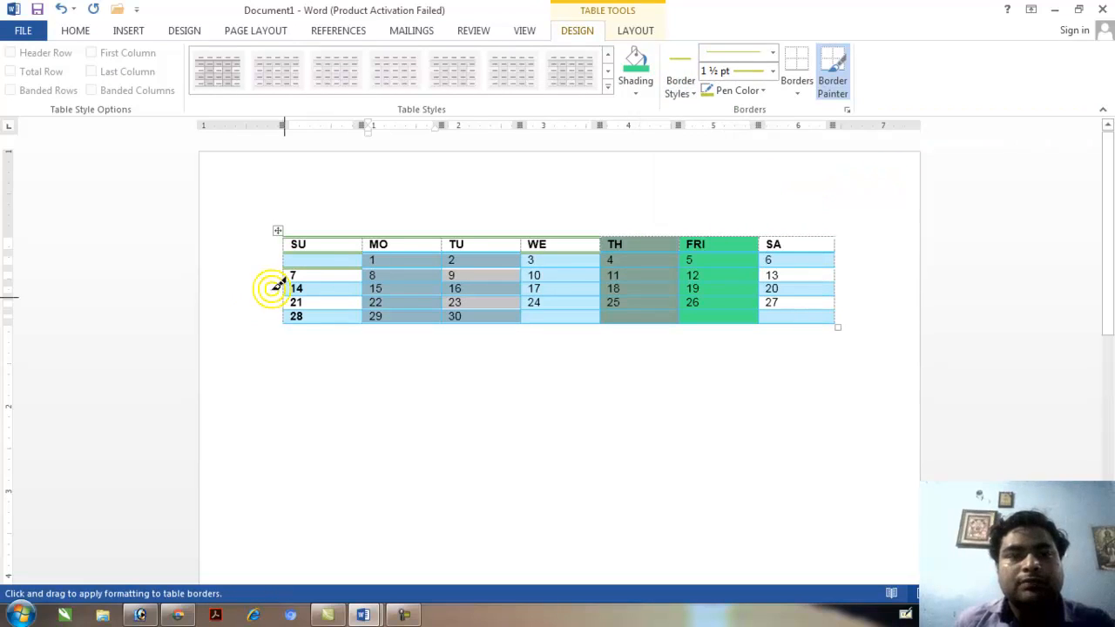
pyautogui.click(326, 283)
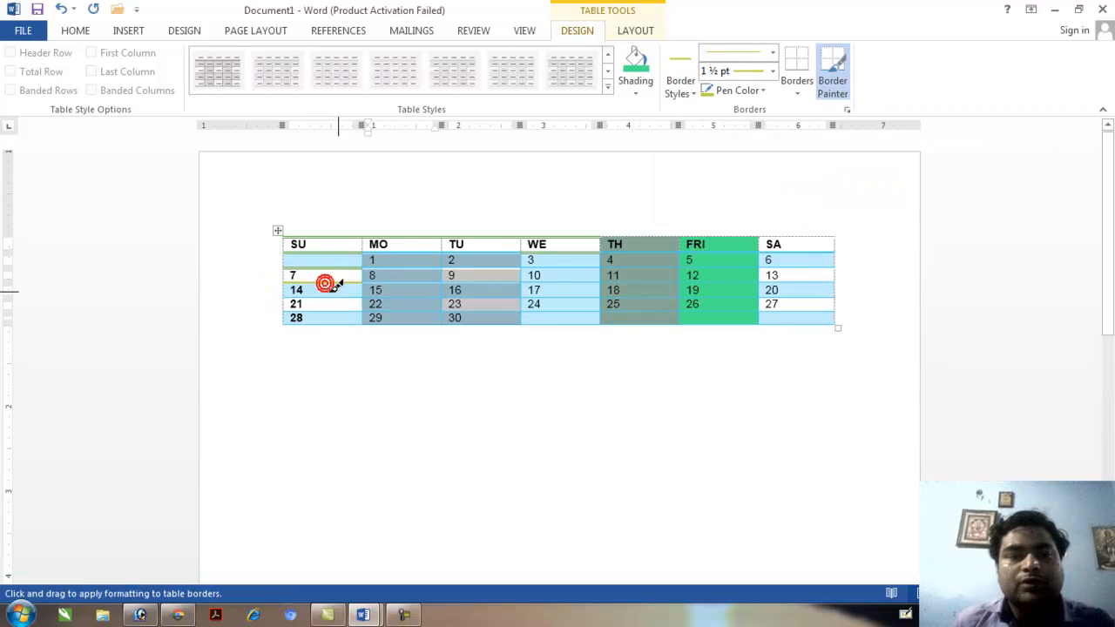
pyautogui.click(281, 286)
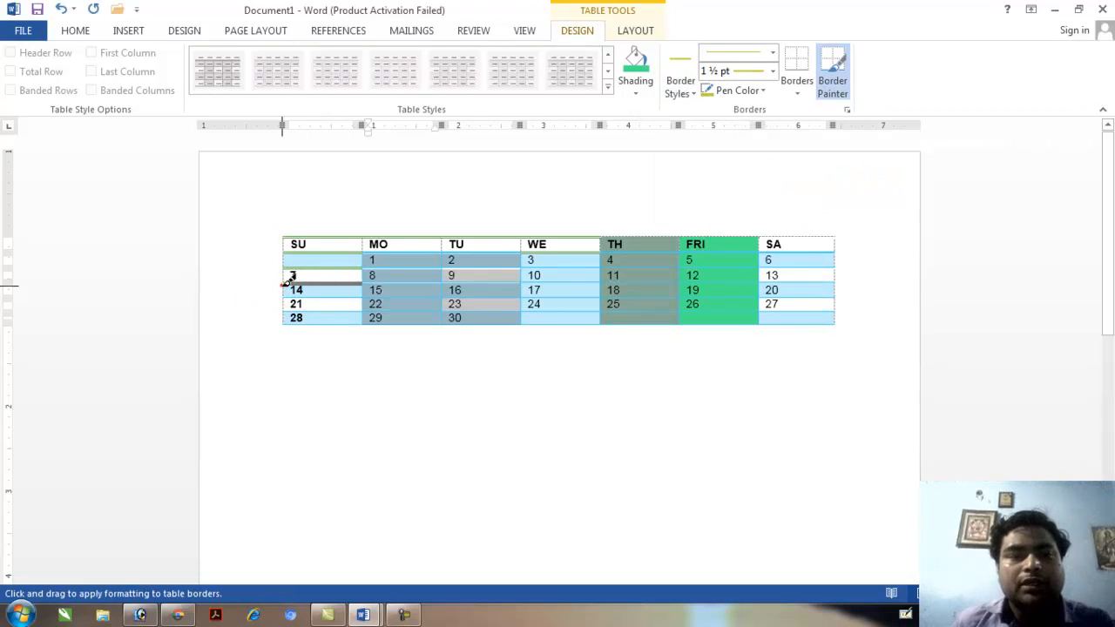
pyautogui.click(346, 325)
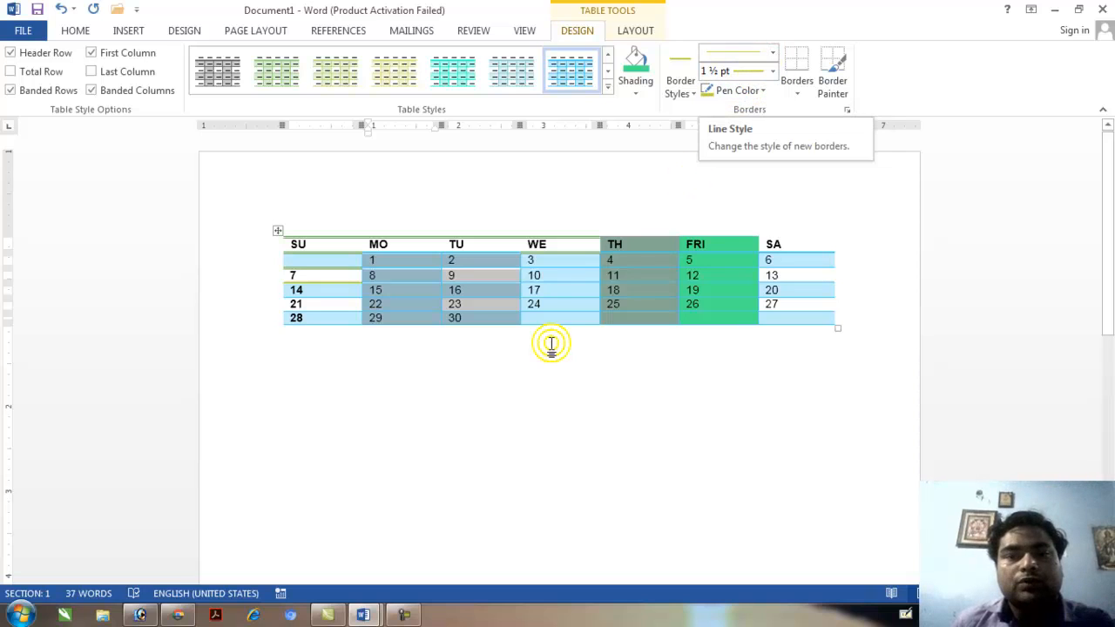
# - Set the line style to a 3 pt thick-thin line and paint it below the TU header and the cells containing 2, 9 and 10
pyautogui.click(572, 281)
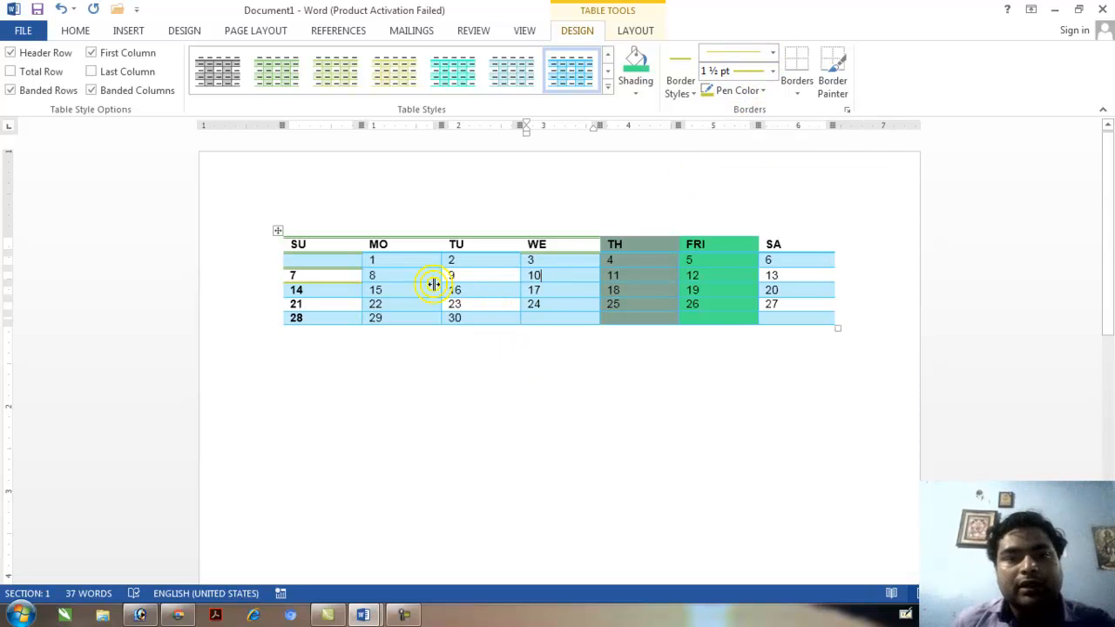
pyautogui.moveTo(469, 275); pyautogui.dragTo(540, 305)
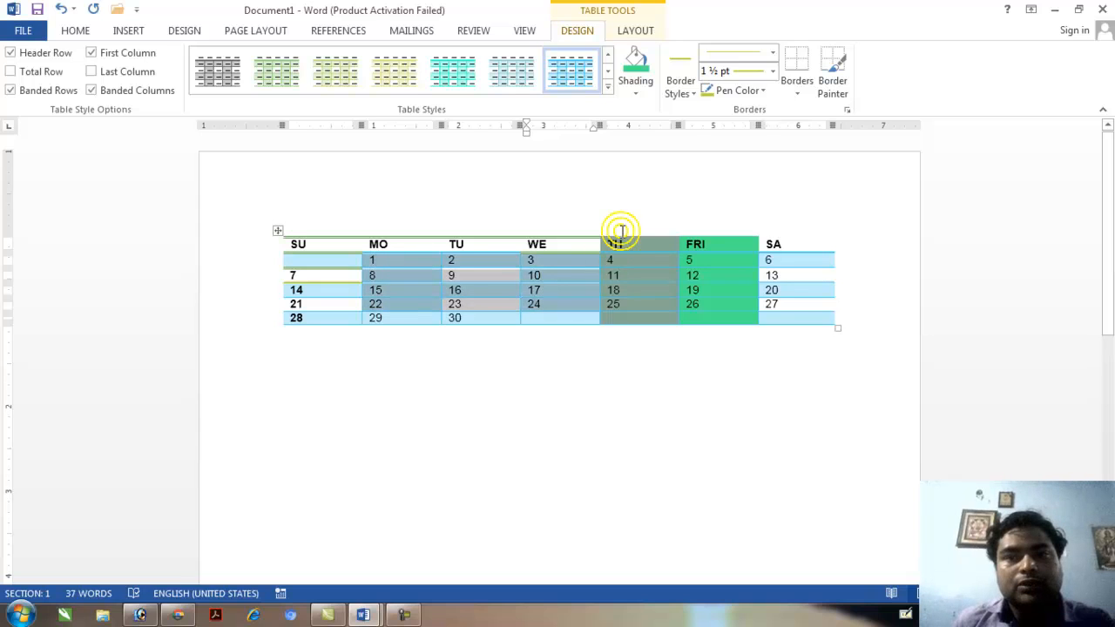
pyautogui.click(774, 55)
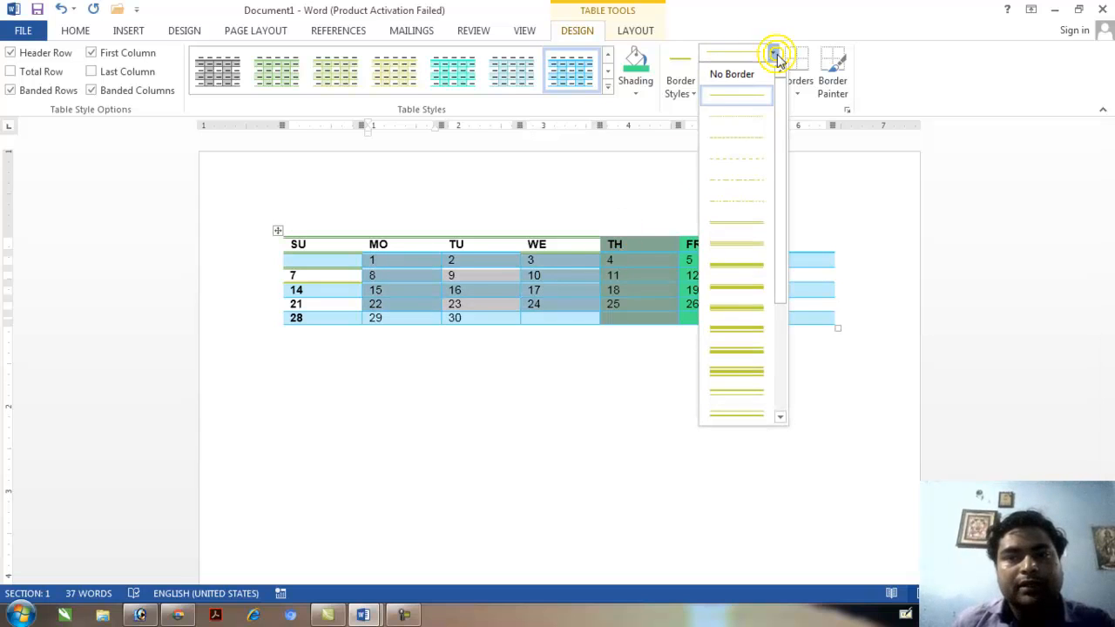
pyautogui.click(738, 259)
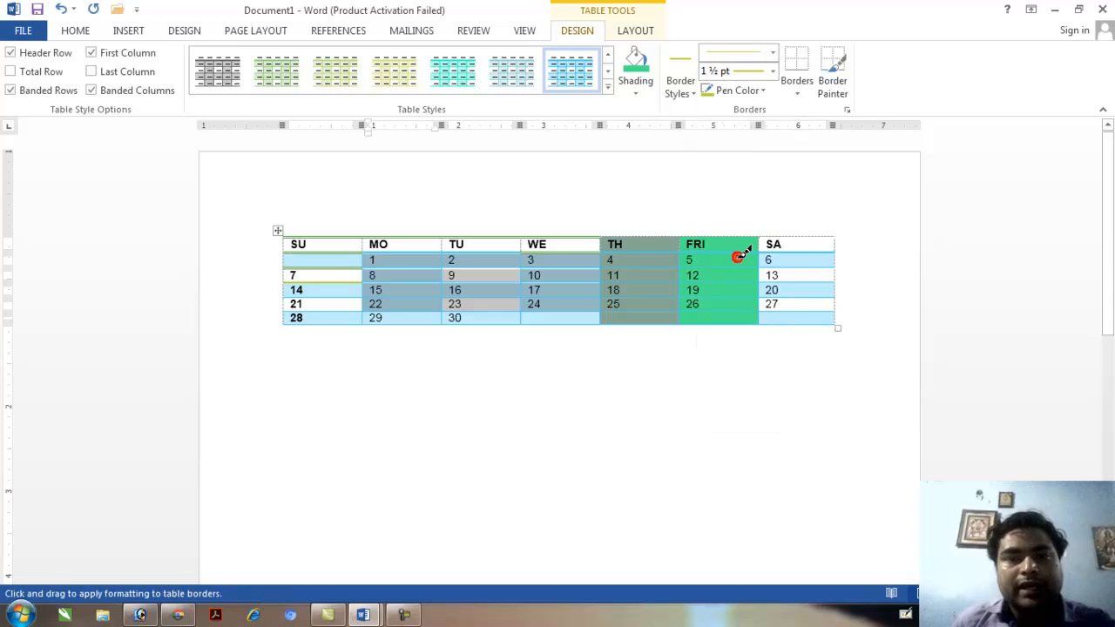
pyautogui.click(472, 252)
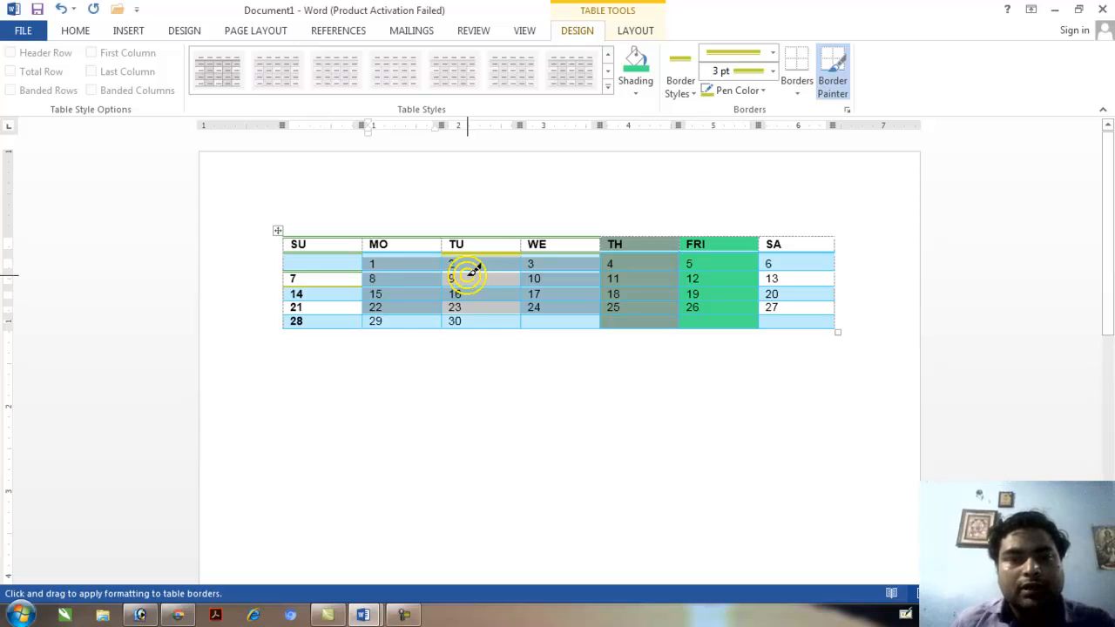
pyautogui.click(471, 270)
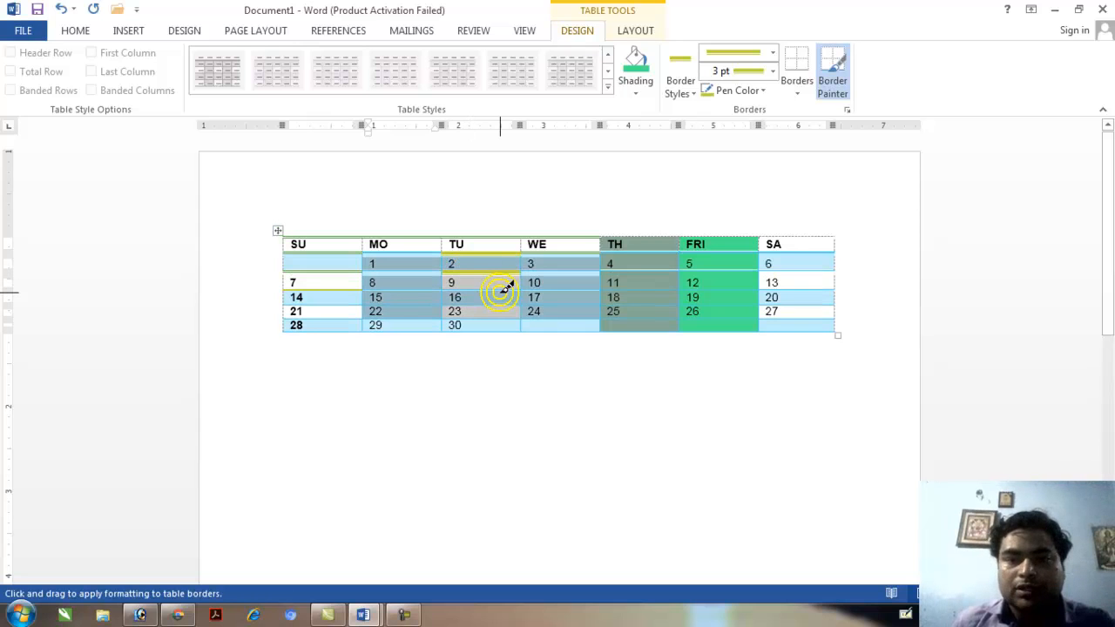
pyautogui.click(493, 288)
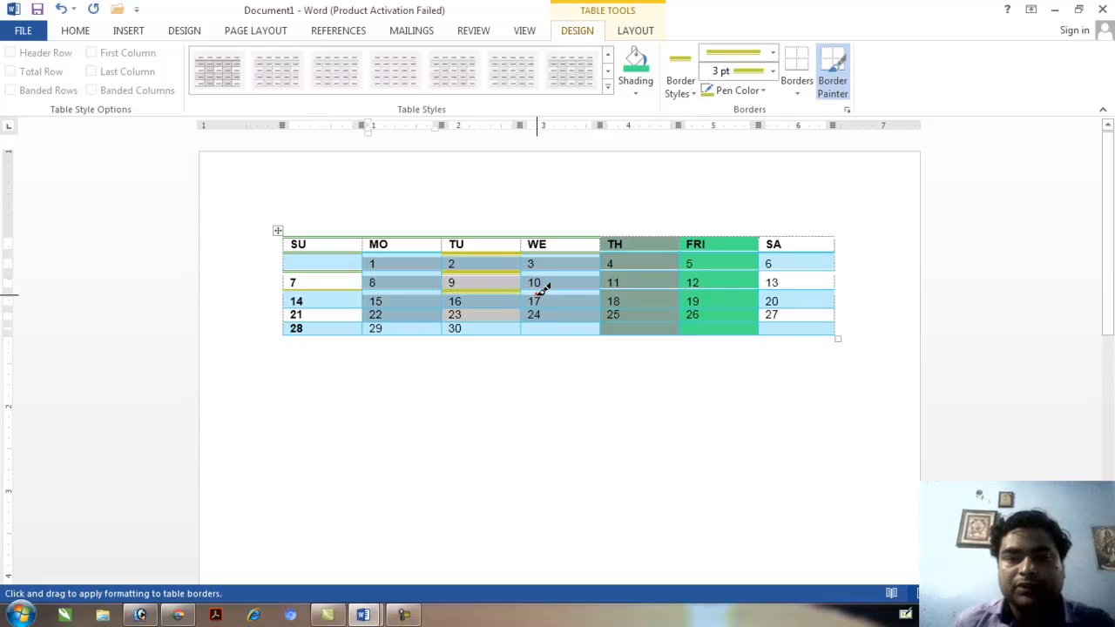
pyautogui.click(536, 293)
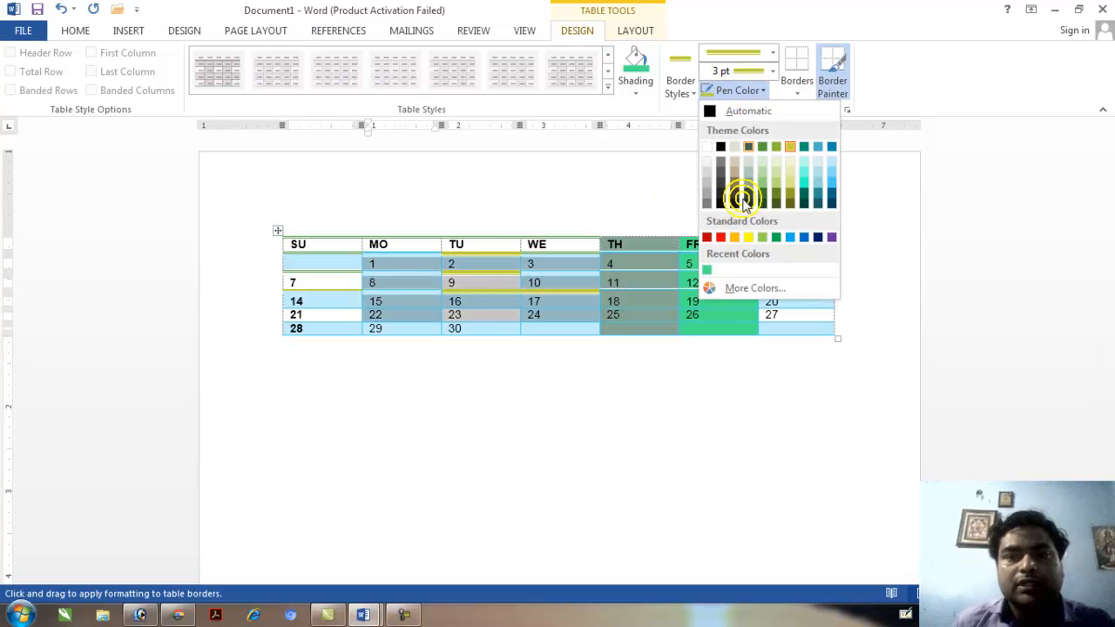
# - Set the pen color to red and paint the table's upper edge from SU through FRI
pyautogui.click(721, 237)
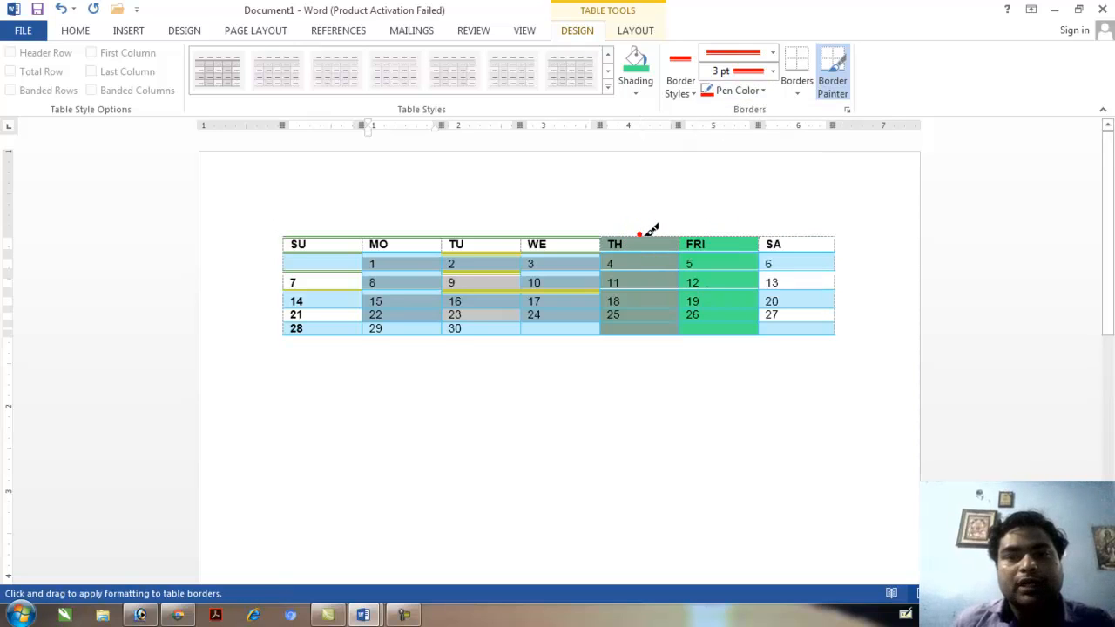
pyautogui.click(639, 234)
pyautogui.click(706, 236)
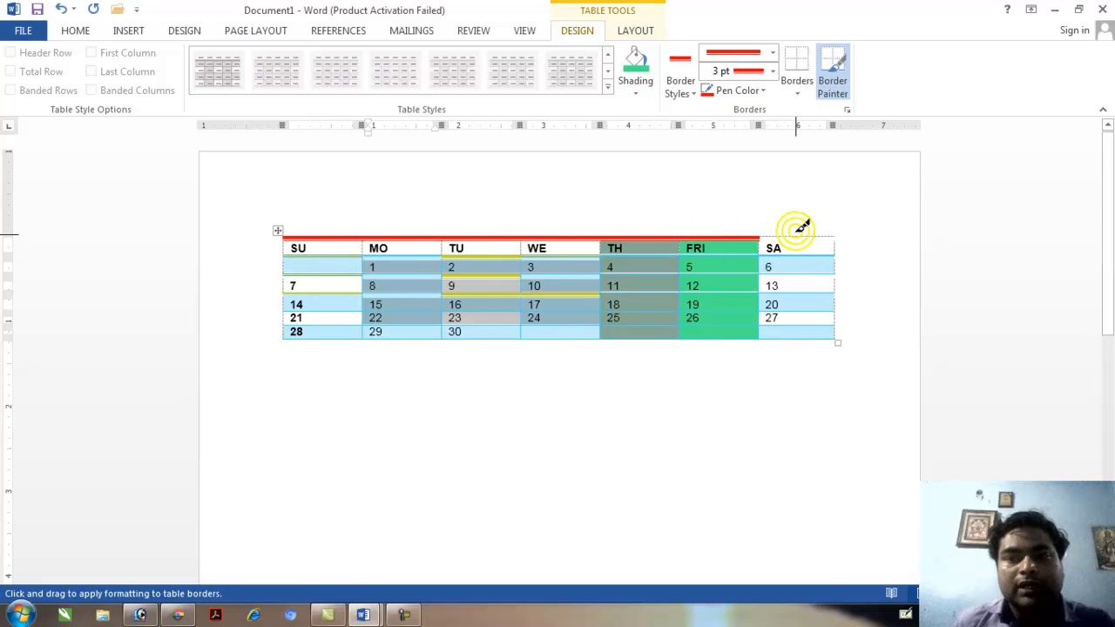
pyautogui.press('Escape')
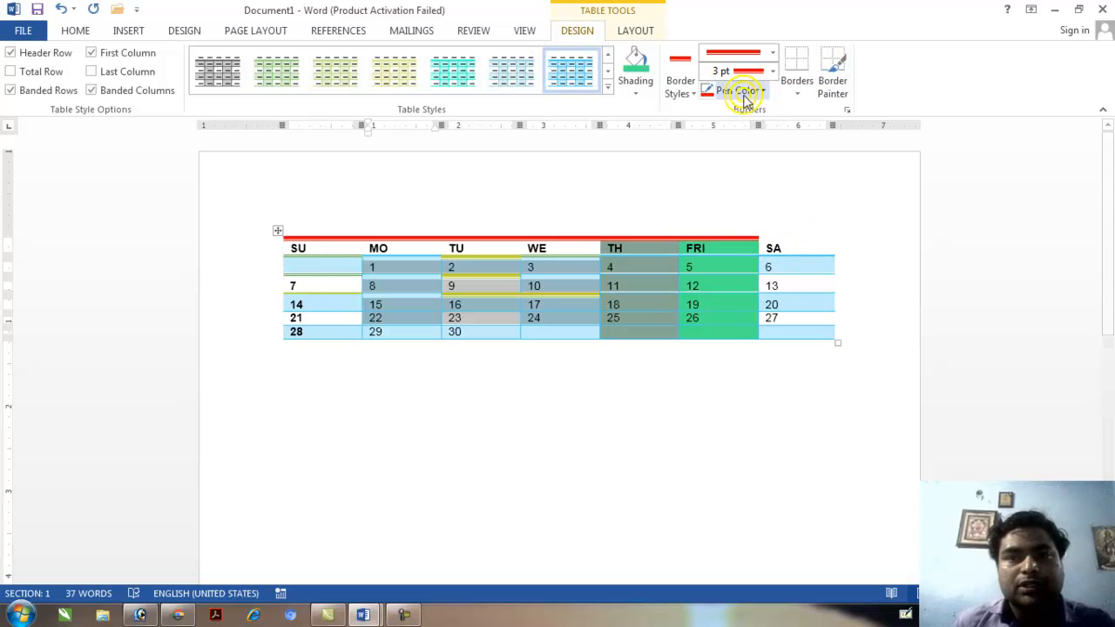
# - Use the Border Painter to extend the red 3 pt border along the upper edge of the SA header cell
pyautogui.click(831, 76)
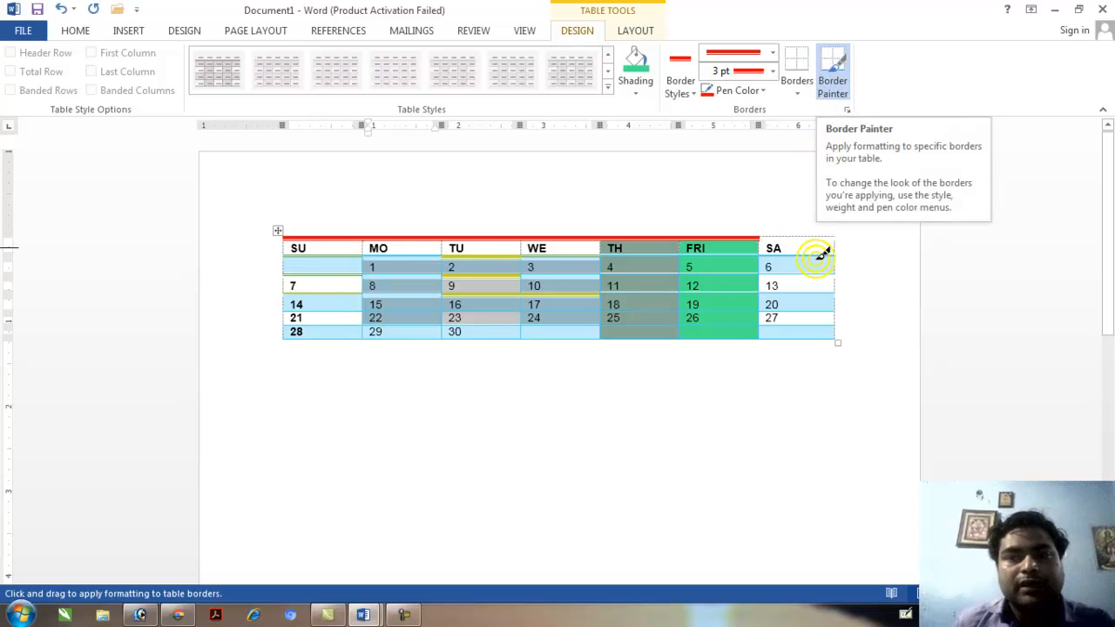
pyautogui.press('Escape')
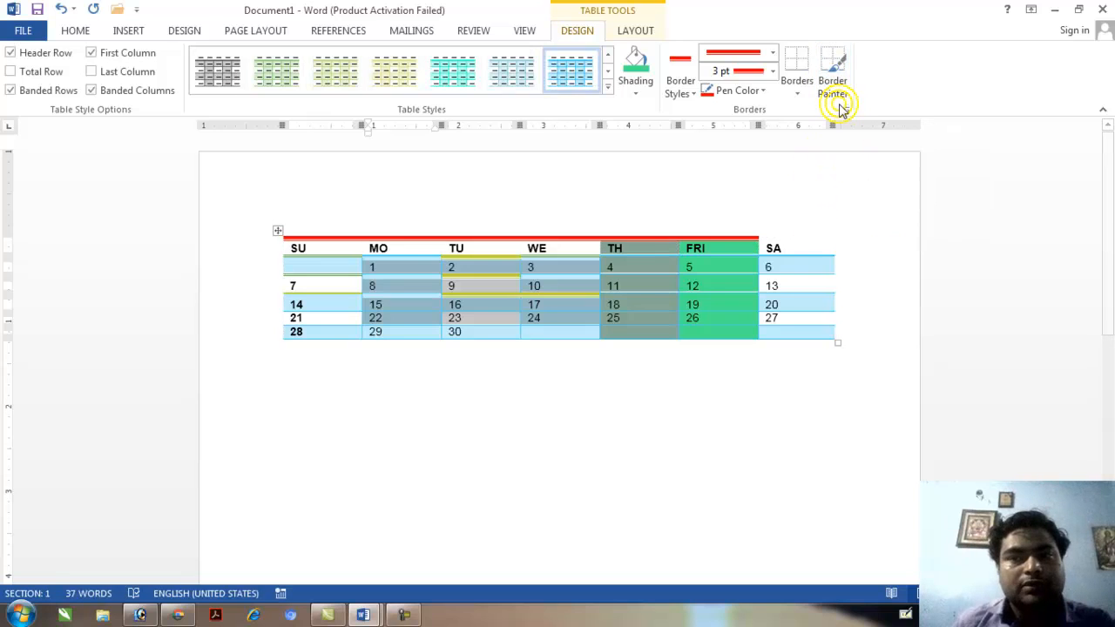
pyautogui.click(832, 76)
pyautogui.click(805, 237)
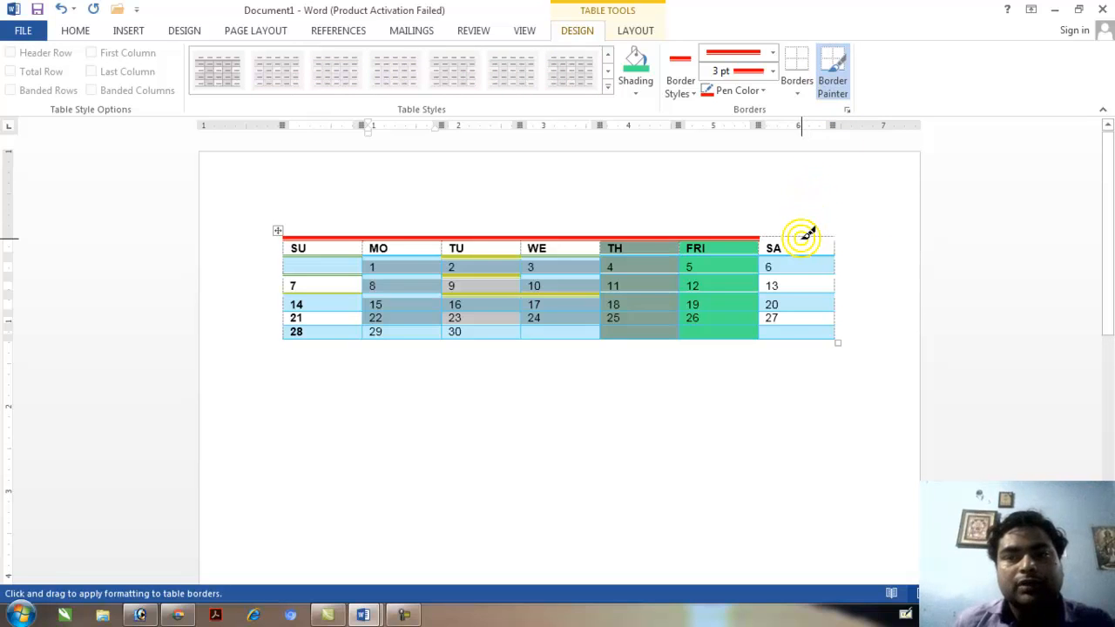
pyautogui.moveTo(786, 238); pyautogui.dragTo(834, 241)
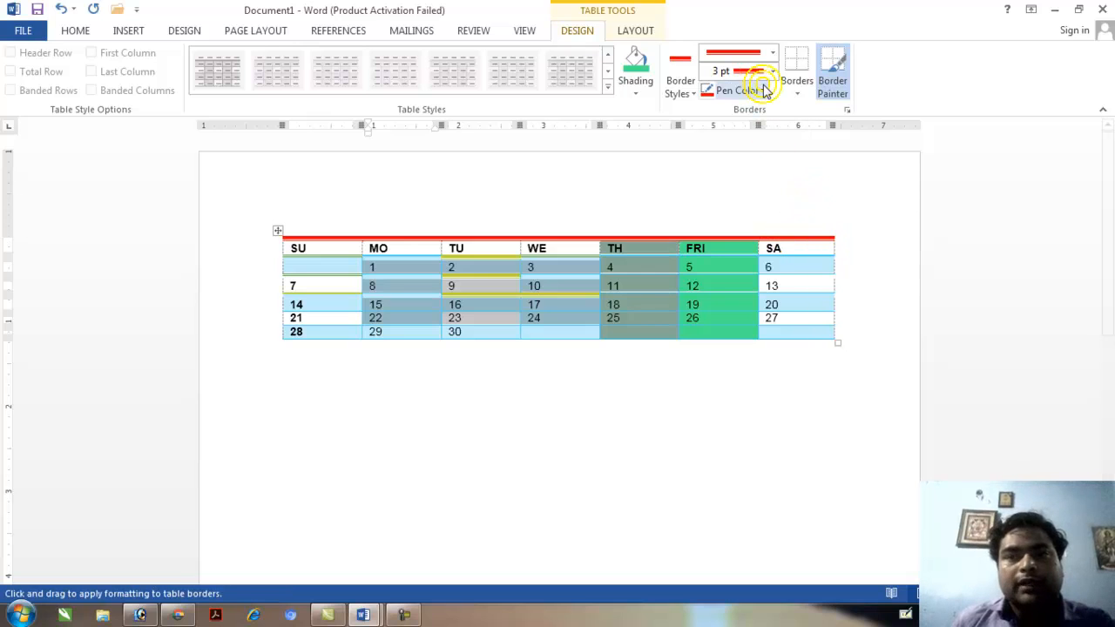
# - Apply All Borders in the red 3 pt line to every cell of the SU through FRI columns
pyautogui.click(798, 91)
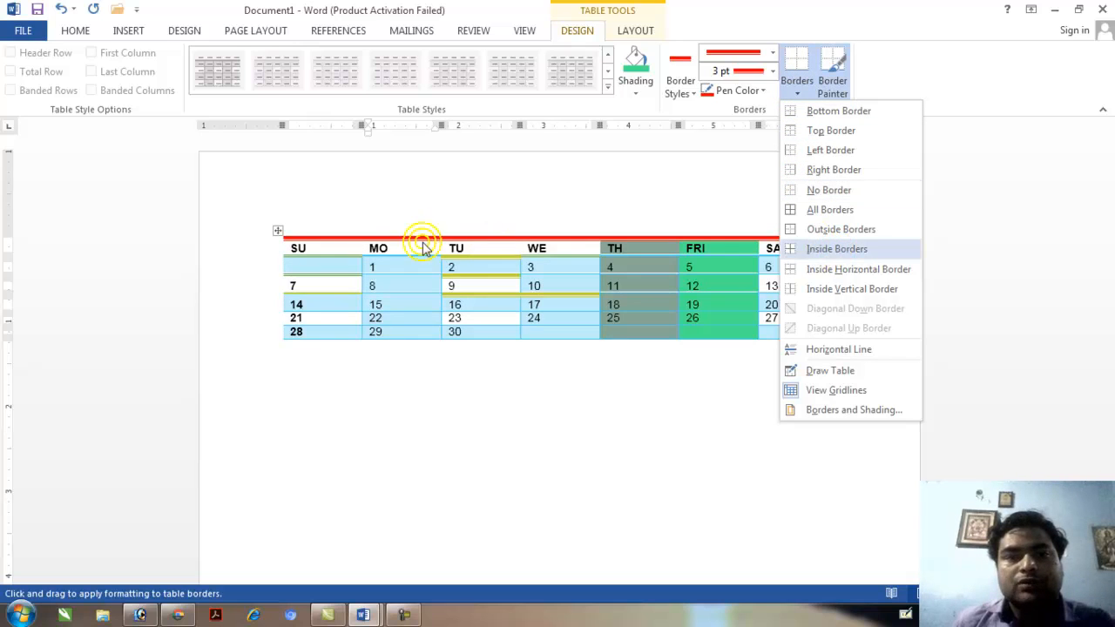
pyautogui.click(337, 247)
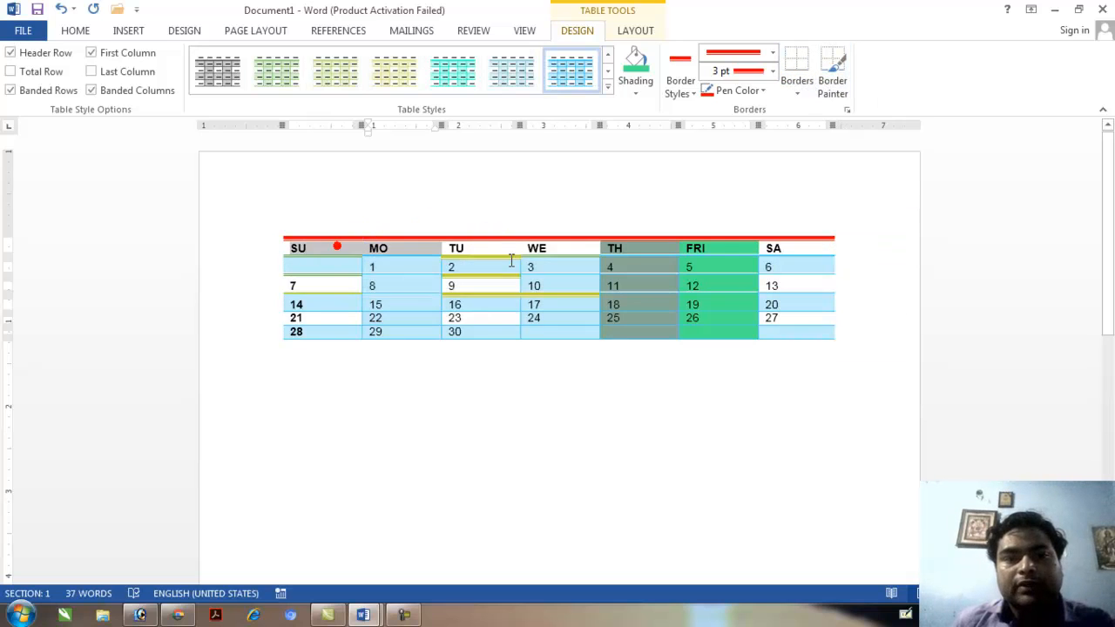
pyautogui.keyDown('shift'); pyautogui.click(755, 338); pyautogui.keyUp('shift')
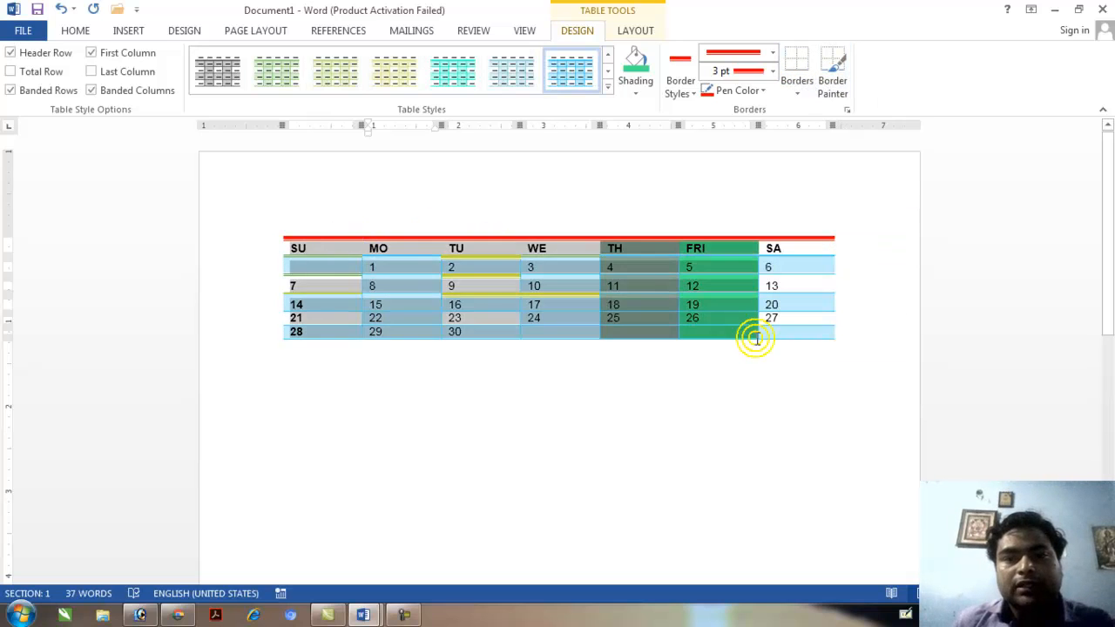
pyautogui.click(788, 83)
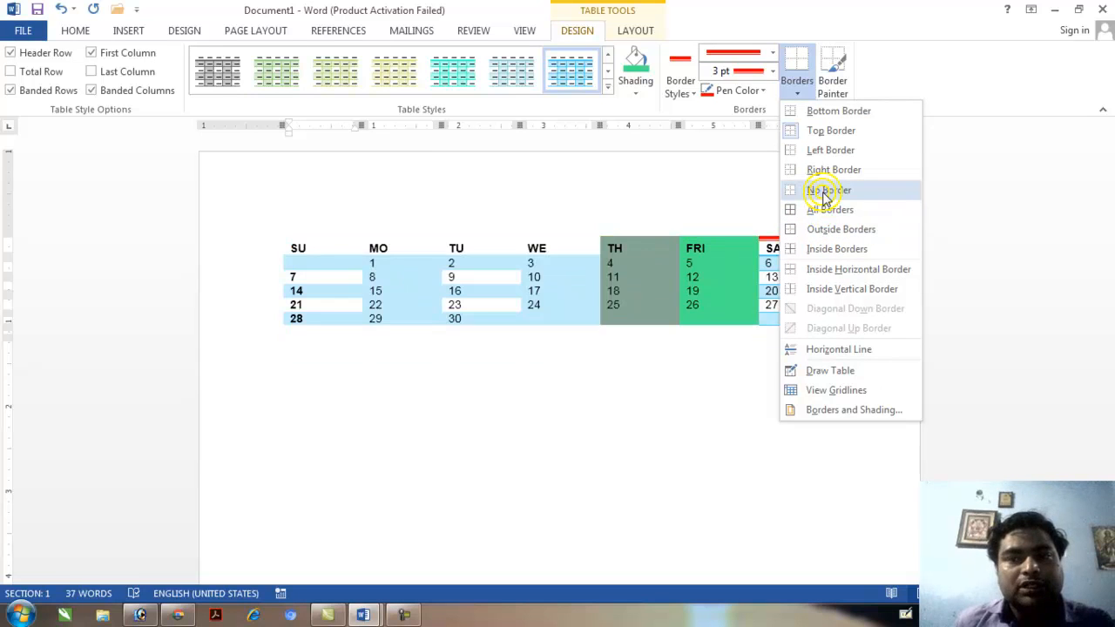
pyautogui.click(819, 216)
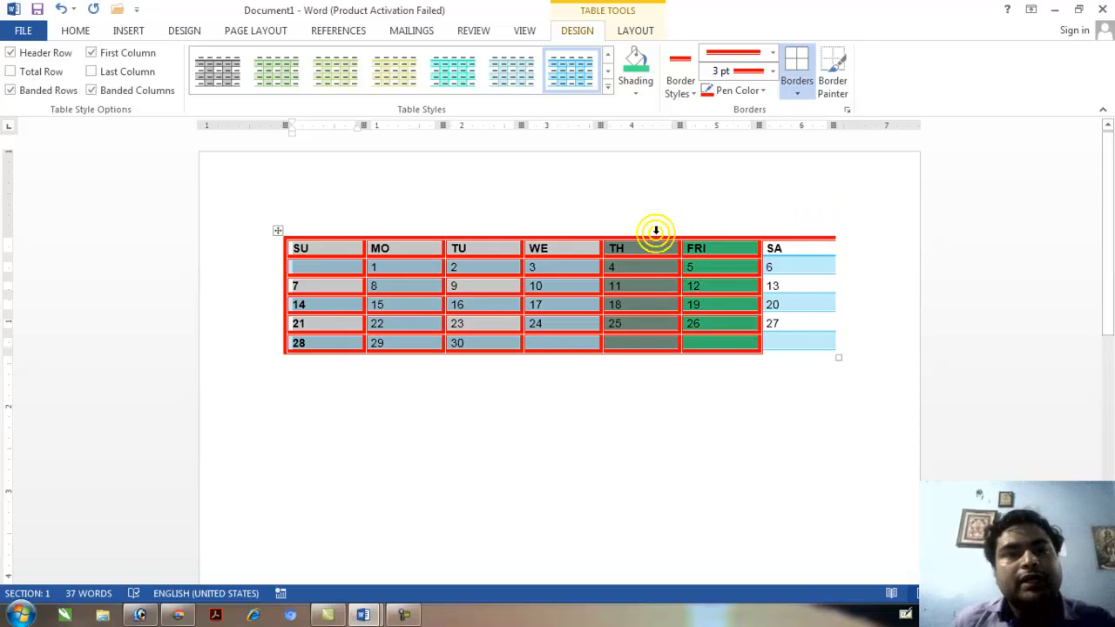
# - Select the single cell containing 26 in the MAY calendar, followed by the single cell containing 16
pyautogui.click(636, 32)
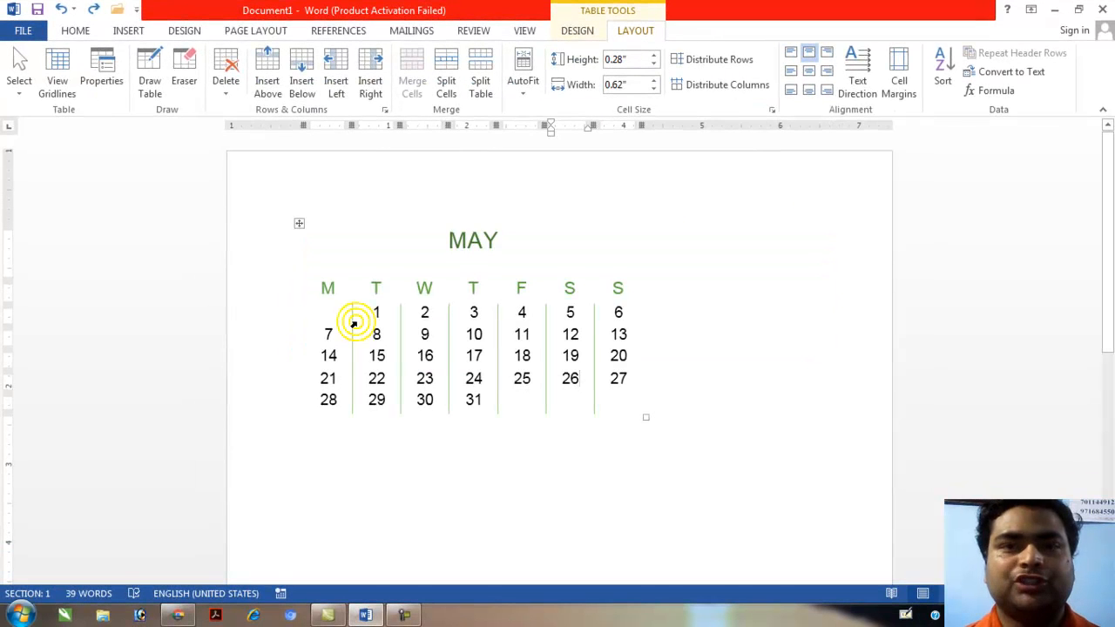
pyautogui.click(20, 87)
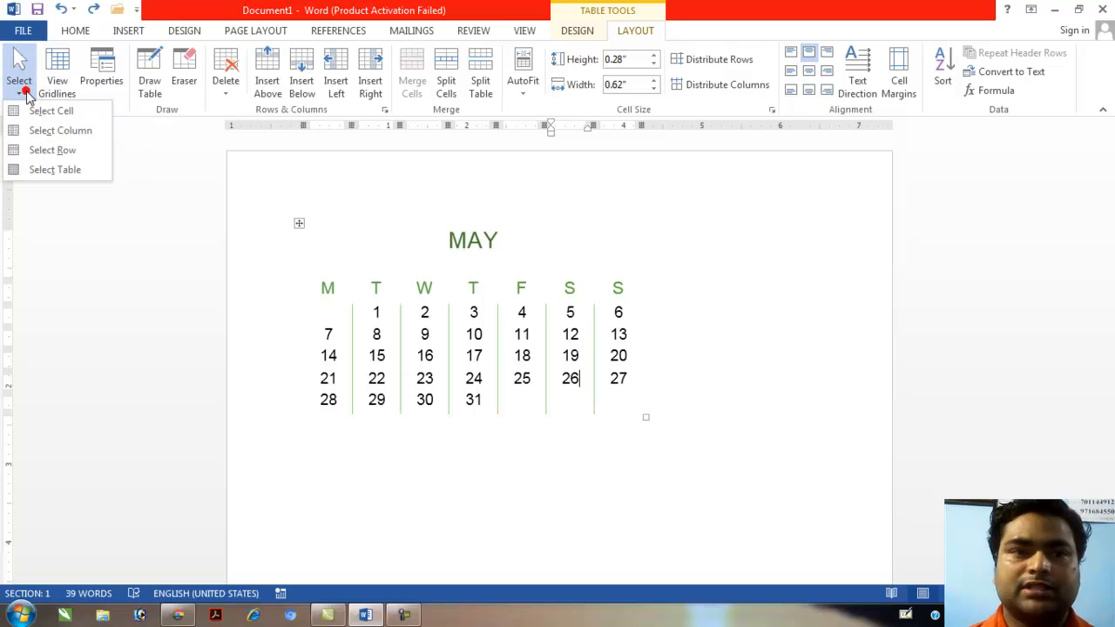
pyautogui.click(72, 115)
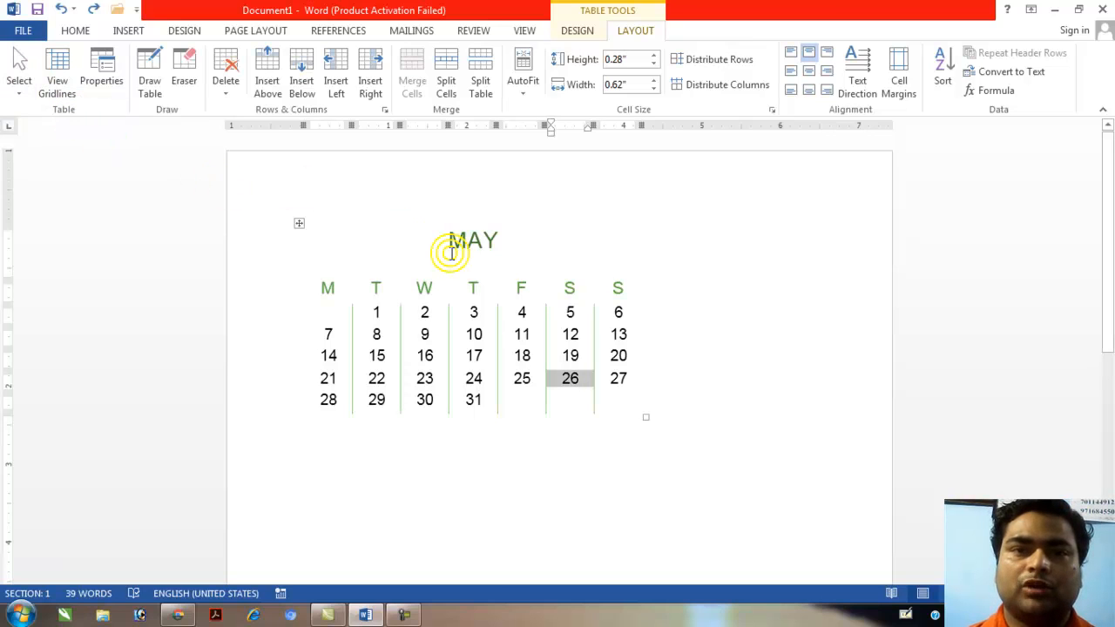
pyautogui.click(481, 355)
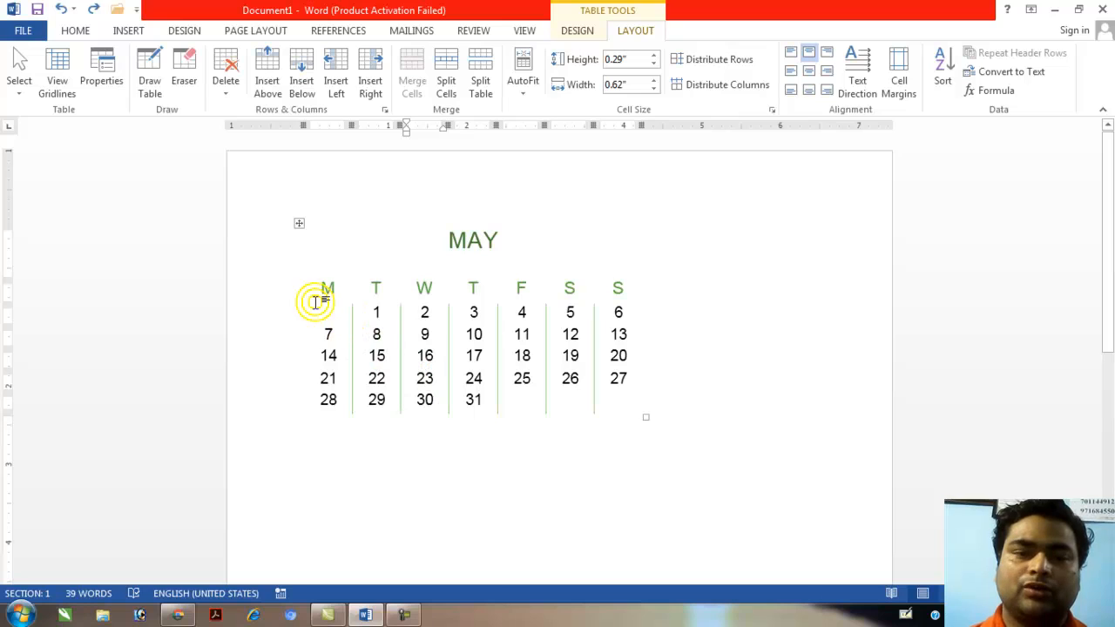
pyautogui.click(19, 87)
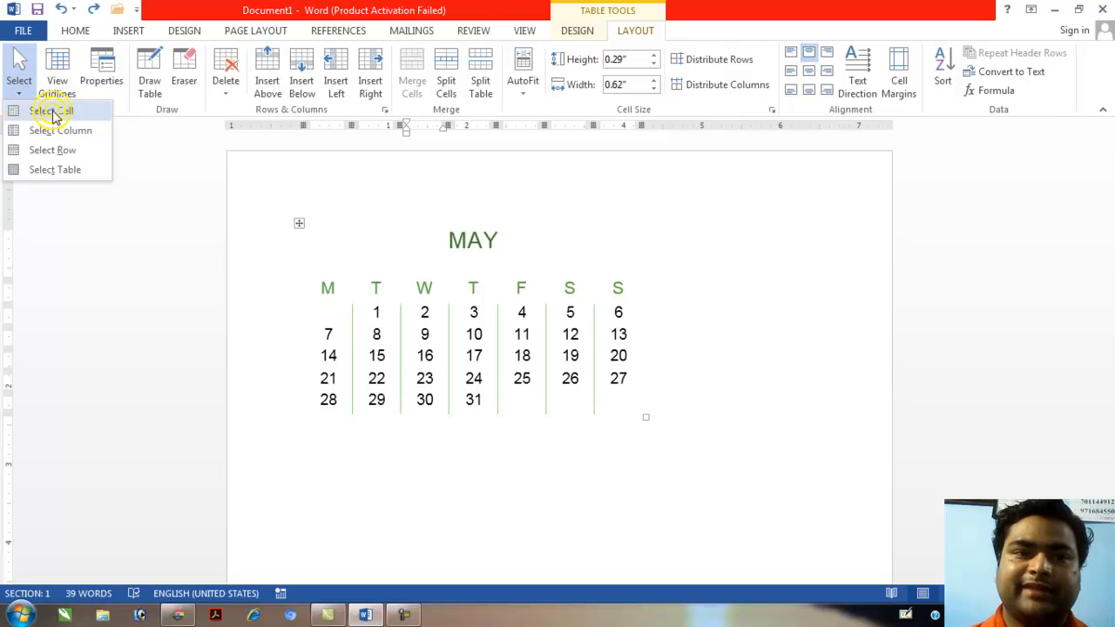
pyautogui.click(52, 114)
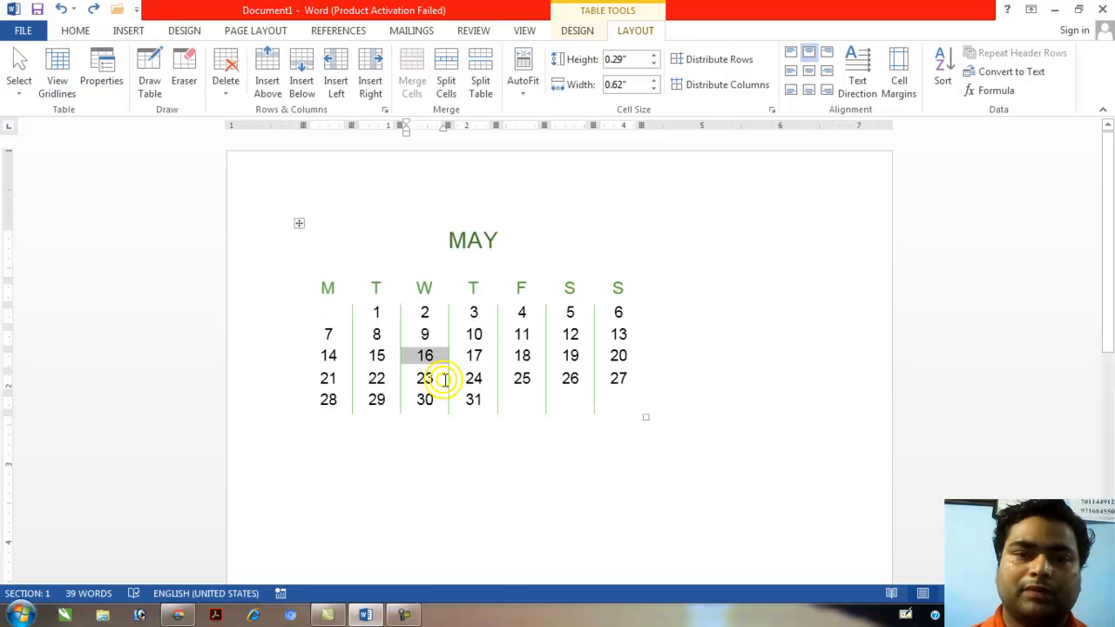
# - Select the whole W column of the MAY calendar, followed by the whole row containing 9
pyautogui.click(21, 100)
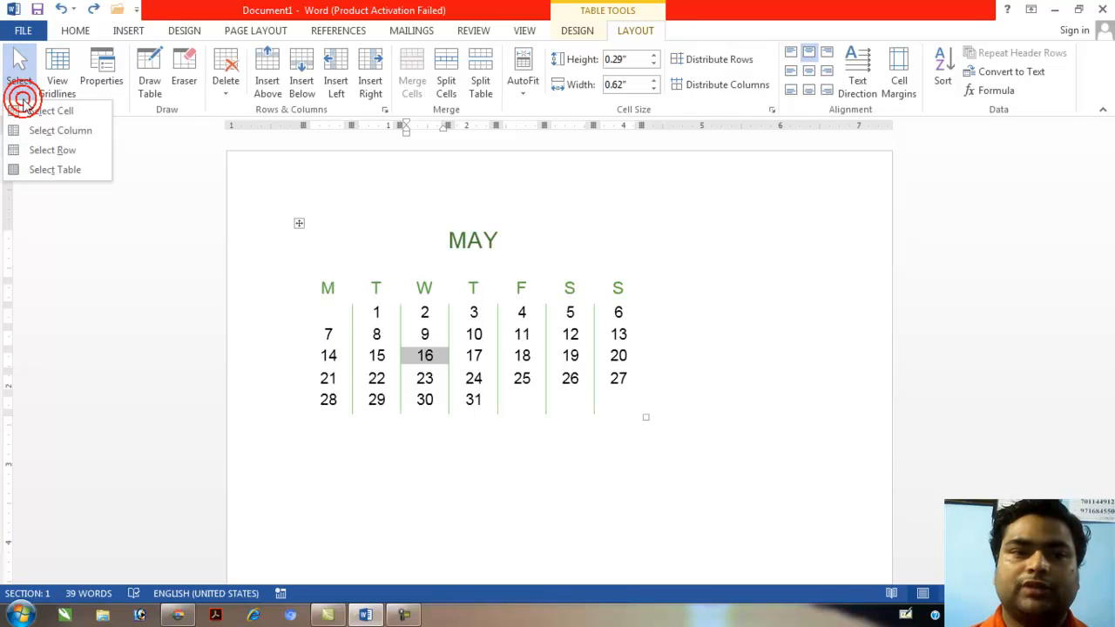
pyautogui.click(85, 139)
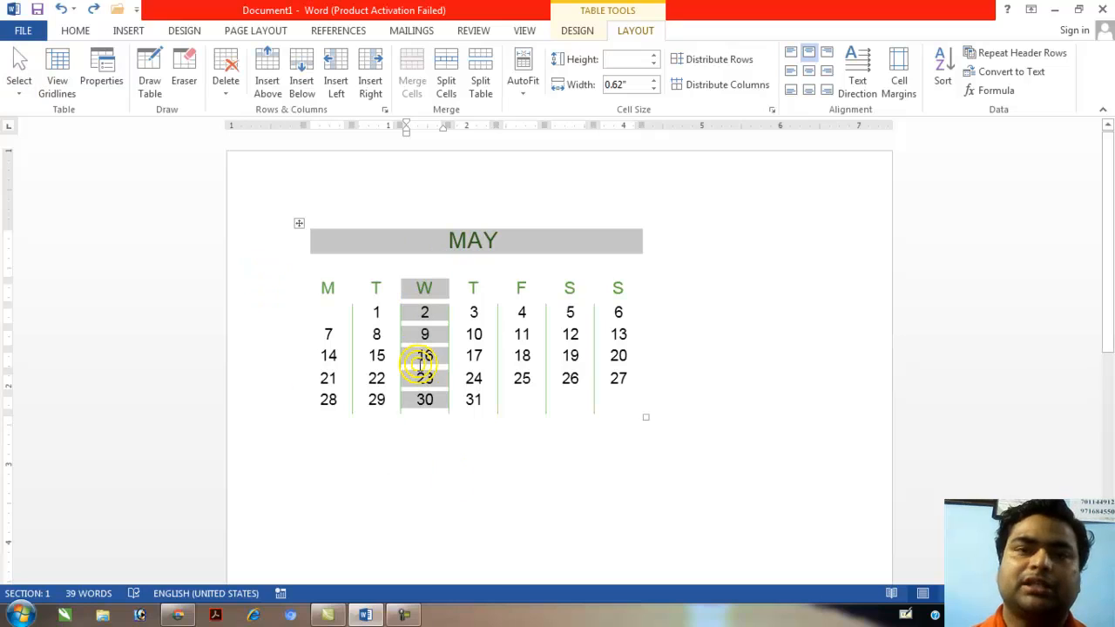
pyautogui.click(17, 87)
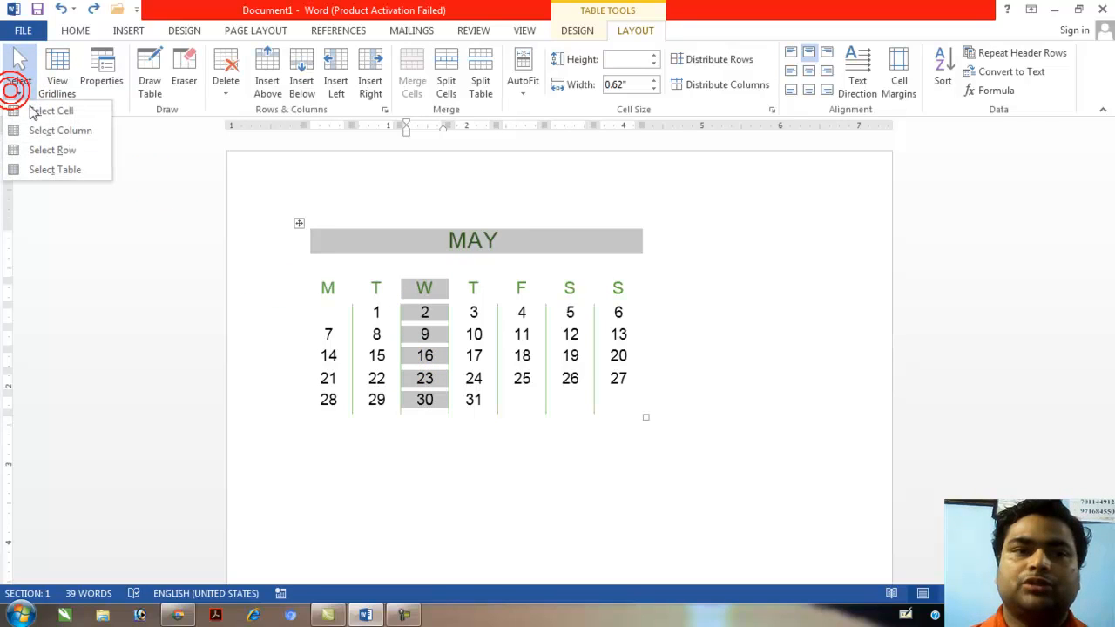
pyautogui.click(59, 151)
pyautogui.click(423, 340)
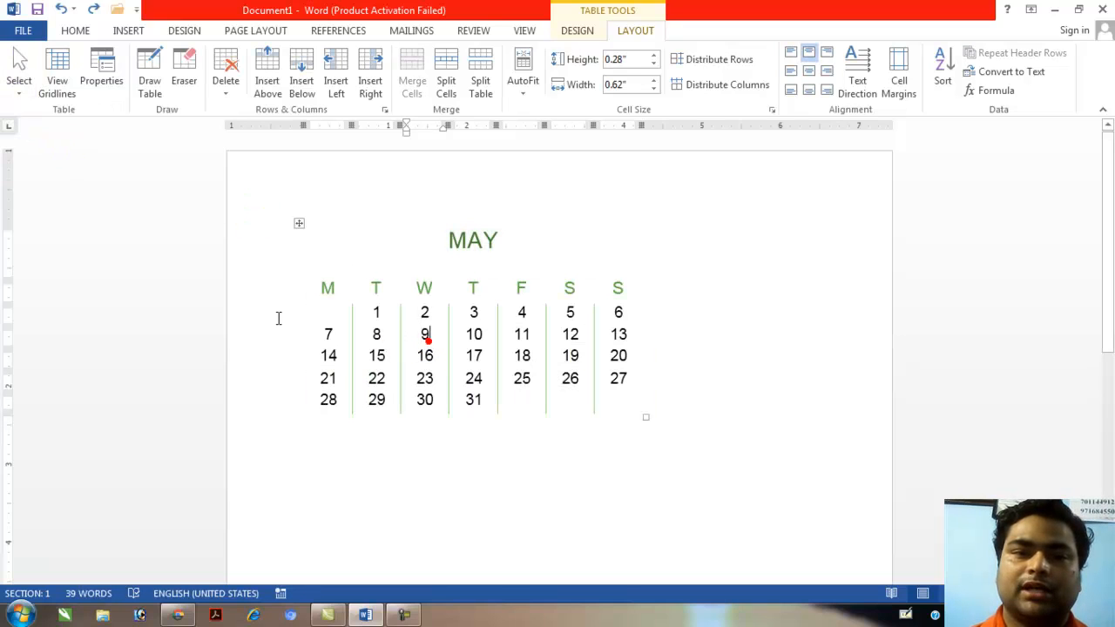
pyautogui.click(19, 80)
pyautogui.click(44, 169)
pyautogui.click(62, 151)
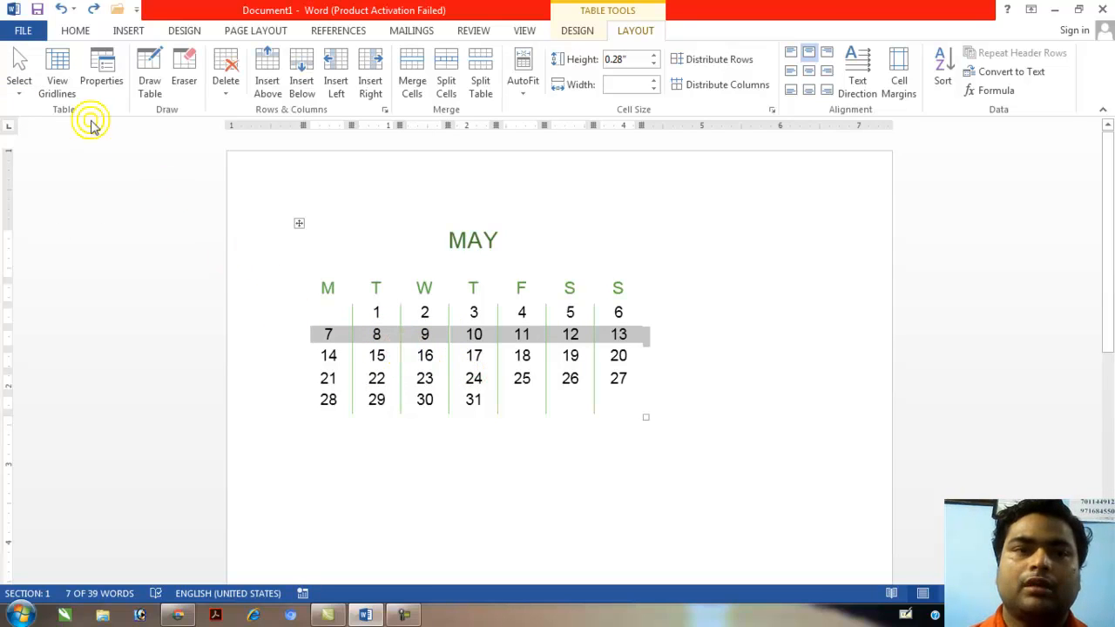
# - Select the entire MAY calendar table, and put the text cursor back in the cell containing 11
pyautogui.click(23, 95)
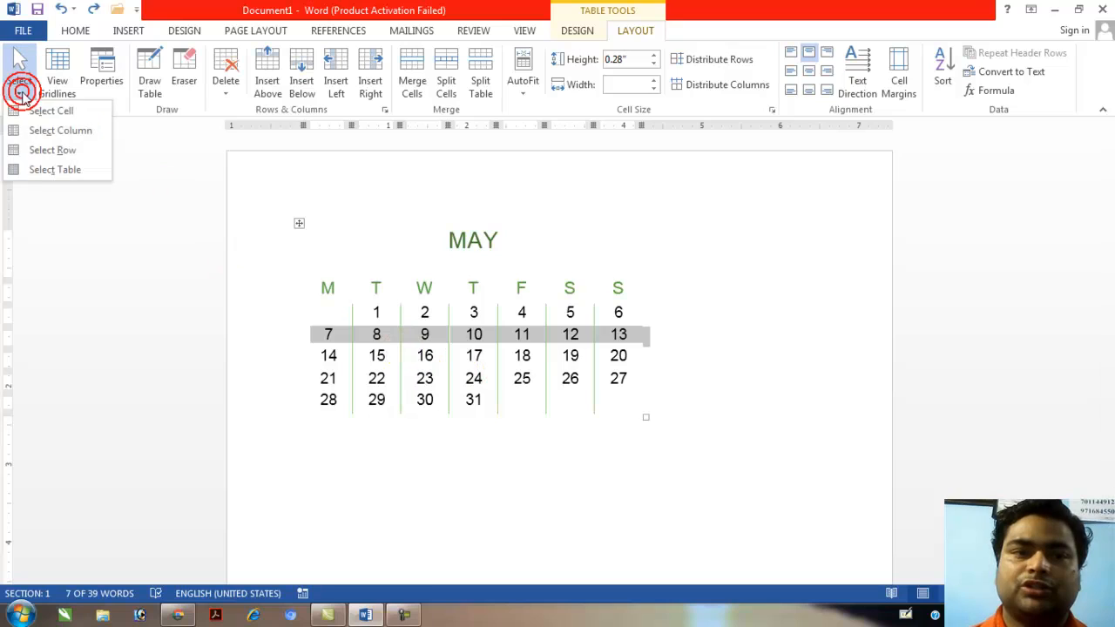
pyautogui.click(56, 172)
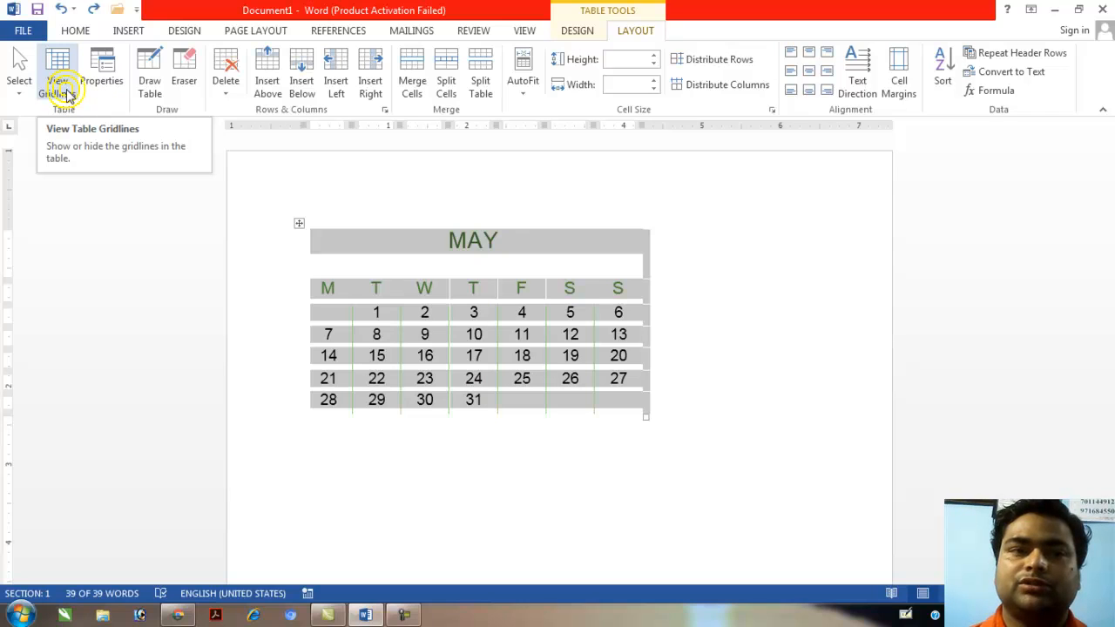
pyautogui.click(511, 326)
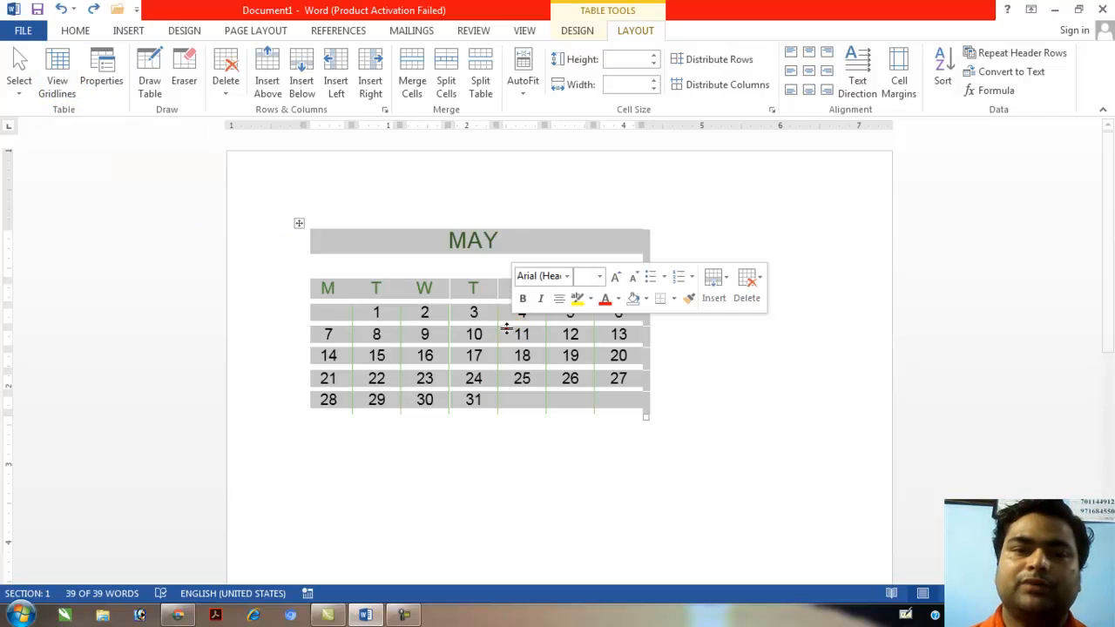
pyautogui.click(526, 335)
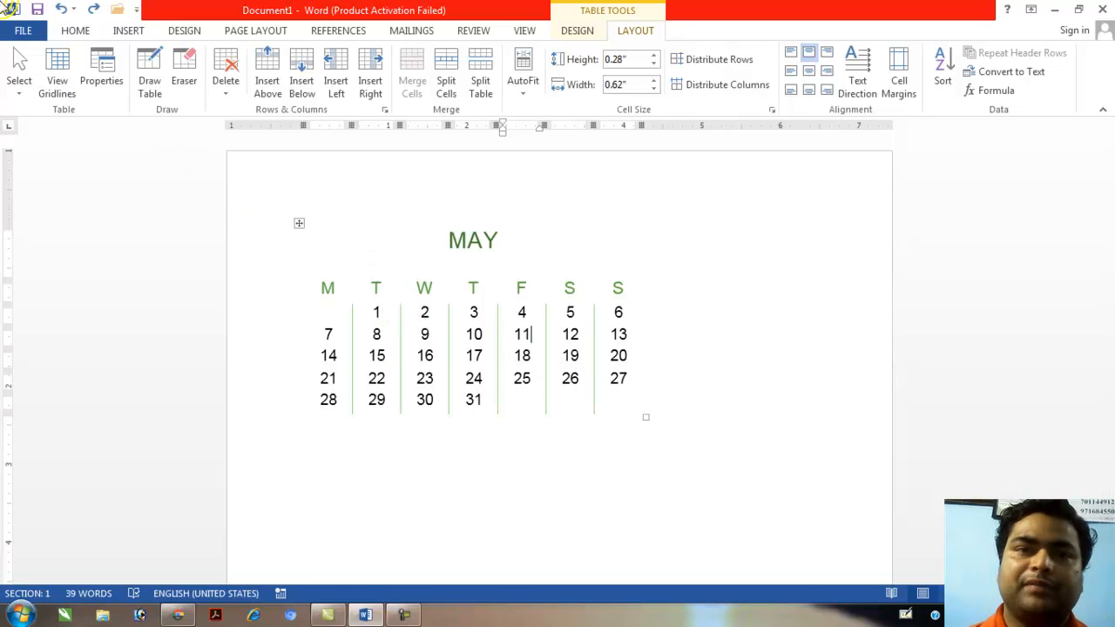
# - Set the MAY calendar's table alignment to Center in the Table Properties
pyautogui.click(106, 82)
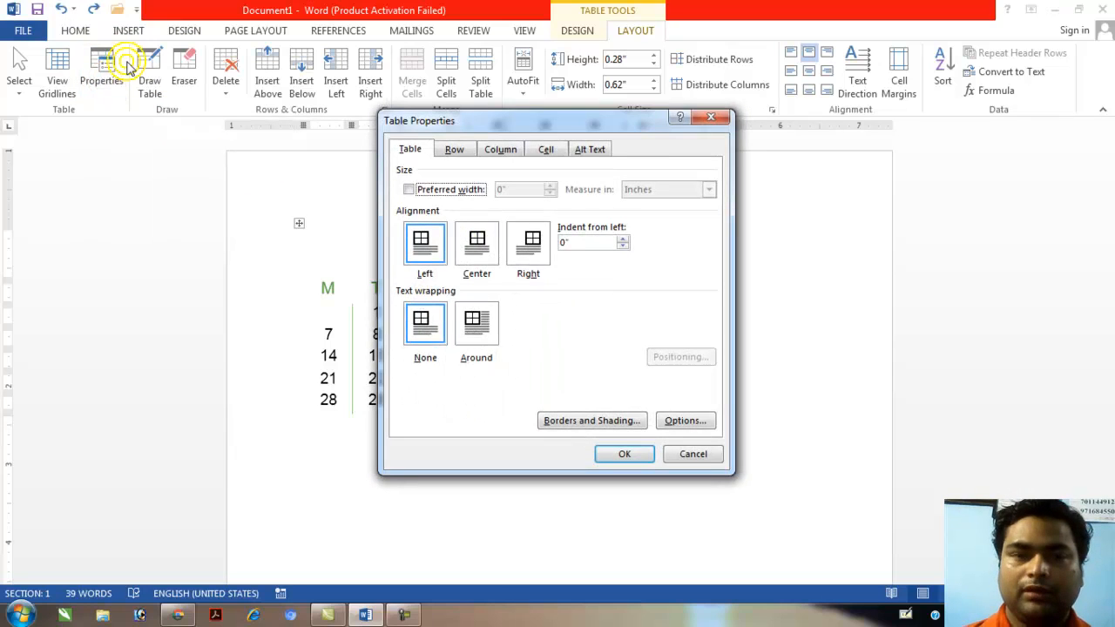
pyautogui.moveTo(548, 135); pyautogui.dragTo(822, 163)
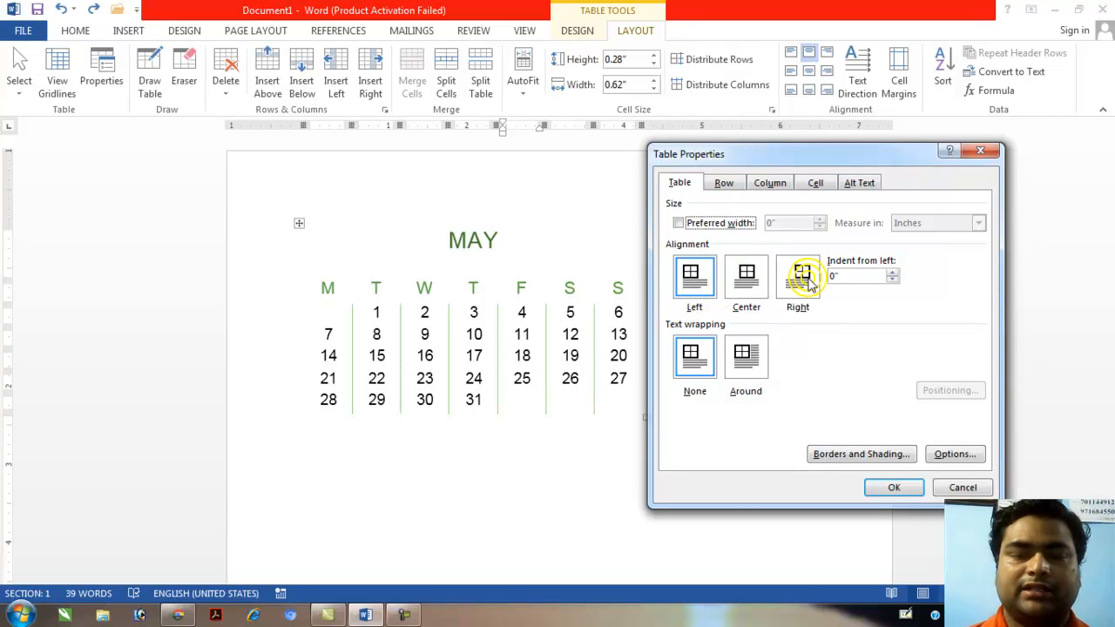
pyautogui.click(739, 288)
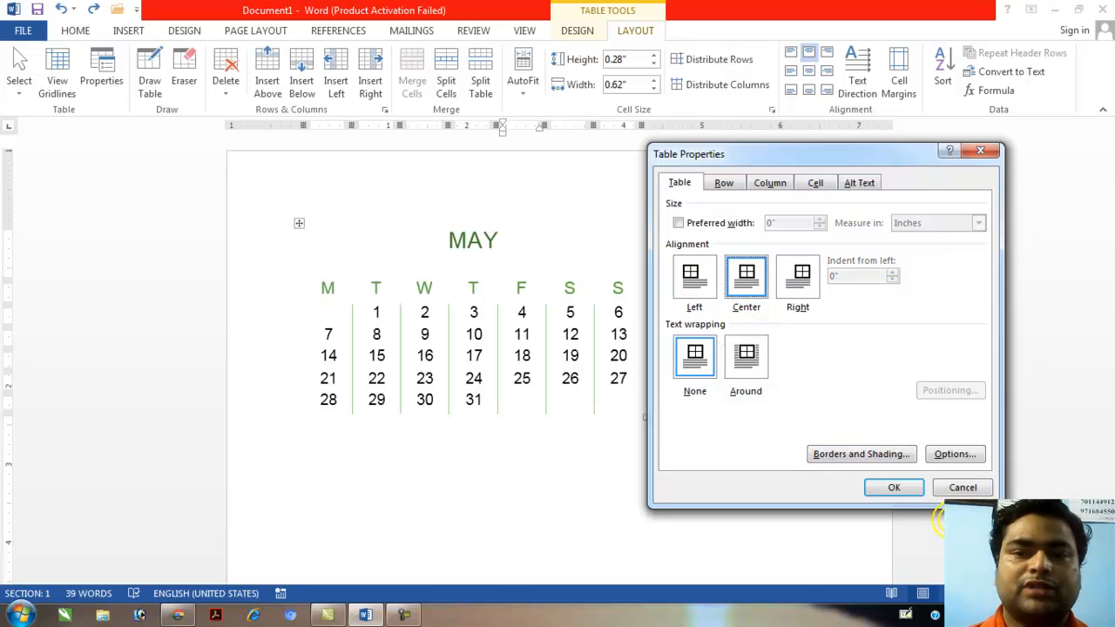
pyautogui.click(919, 489)
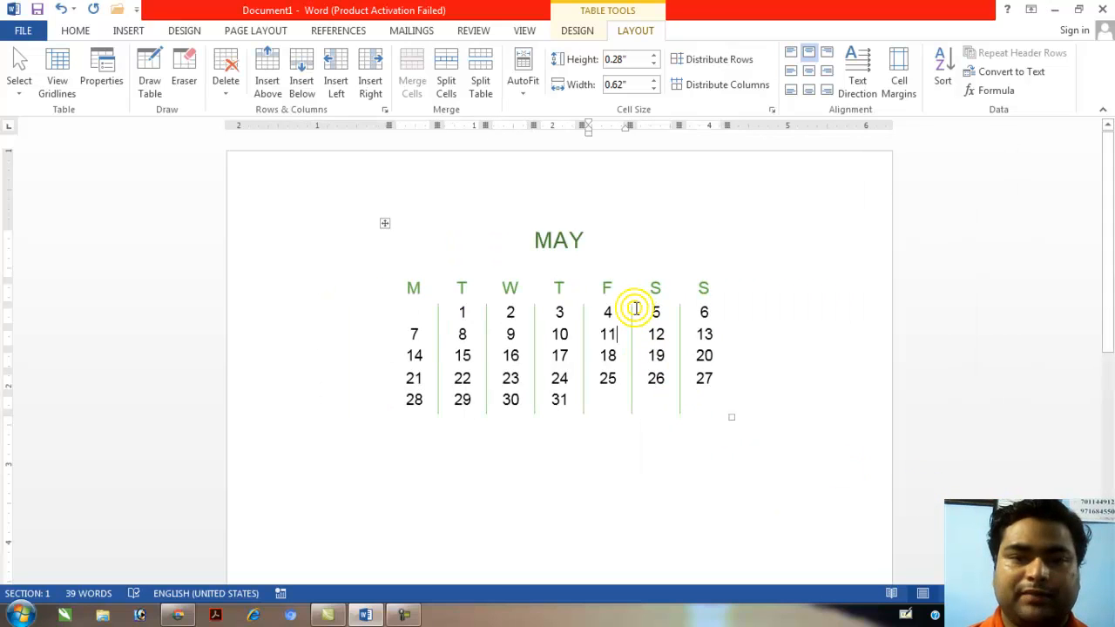
pyautogui.click(103, 81)
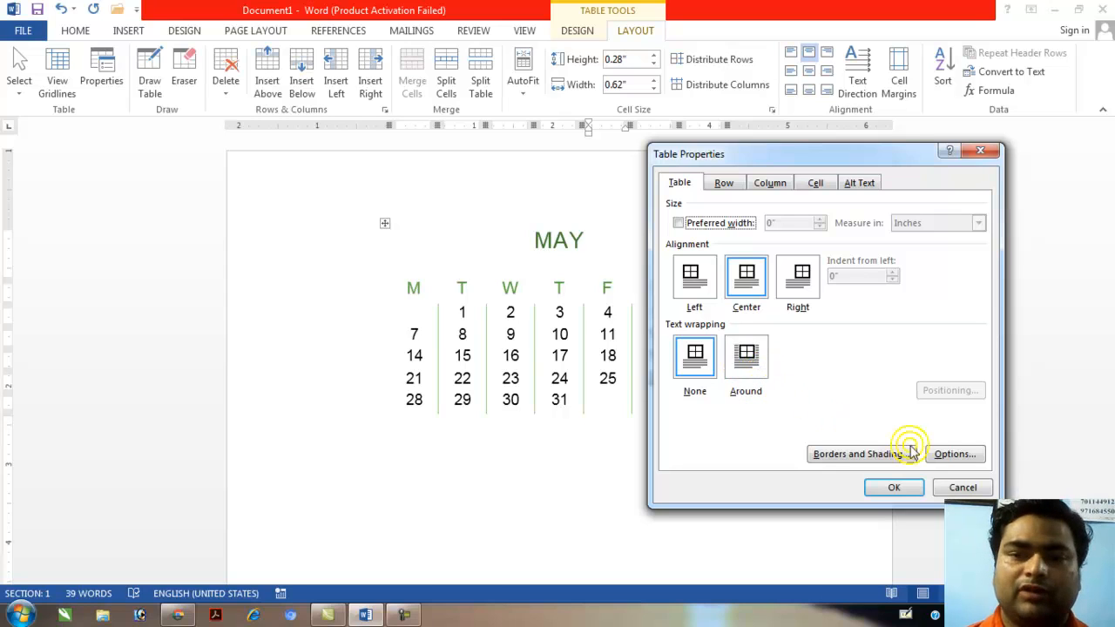
pyautogui.click(961, 488)
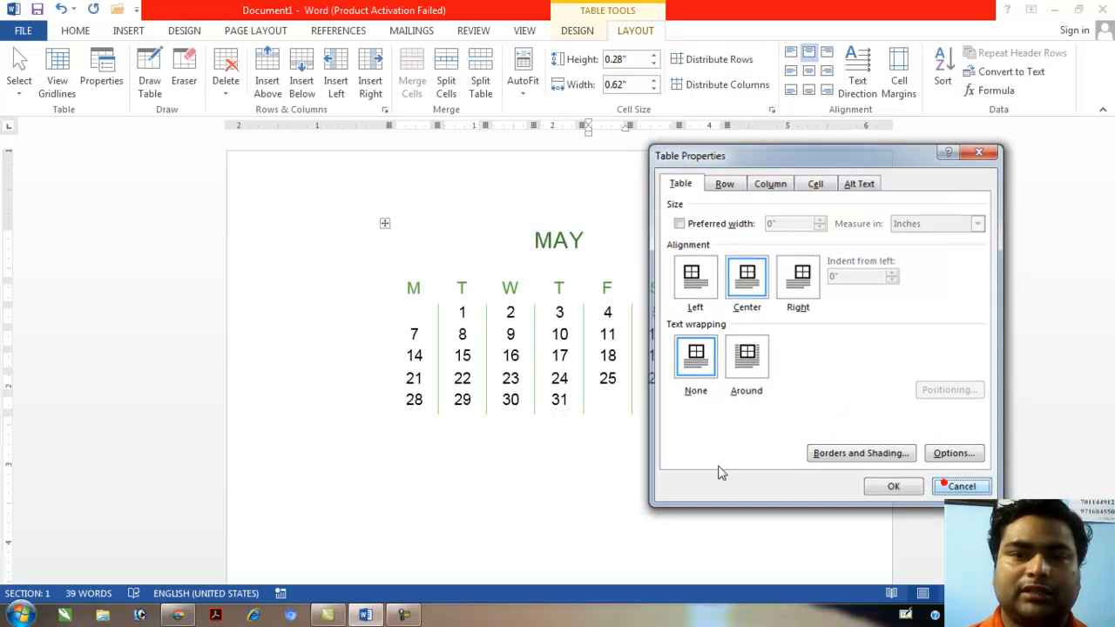
# - Generate six paragraphs of sample text below the calendar with =rand(6)
pyautogui.click(494, 474)
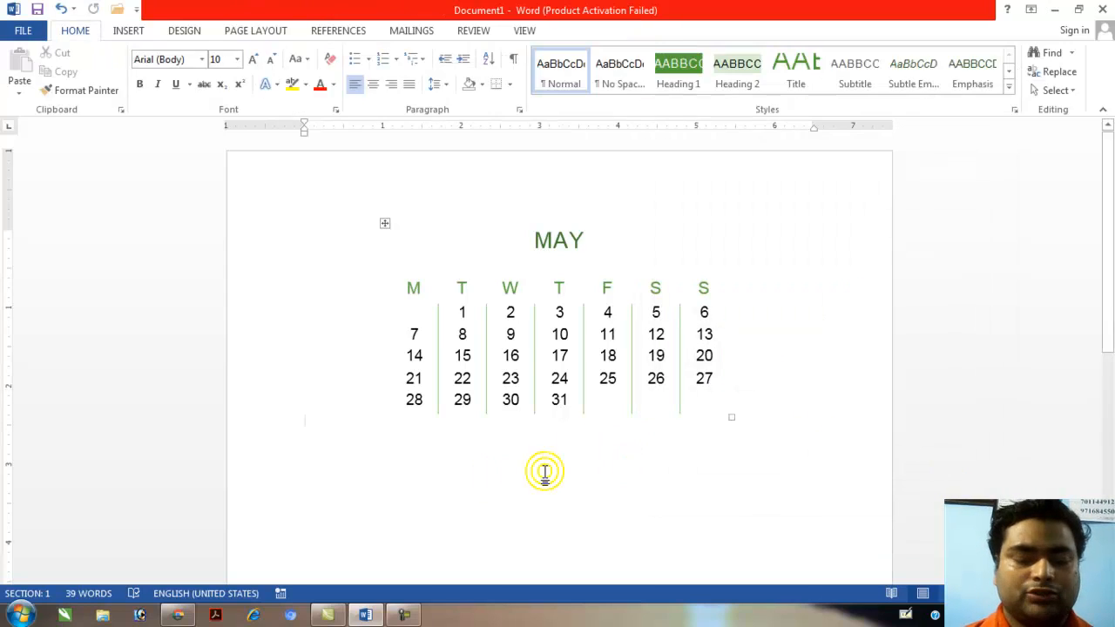
pyautogui.write('=rand')
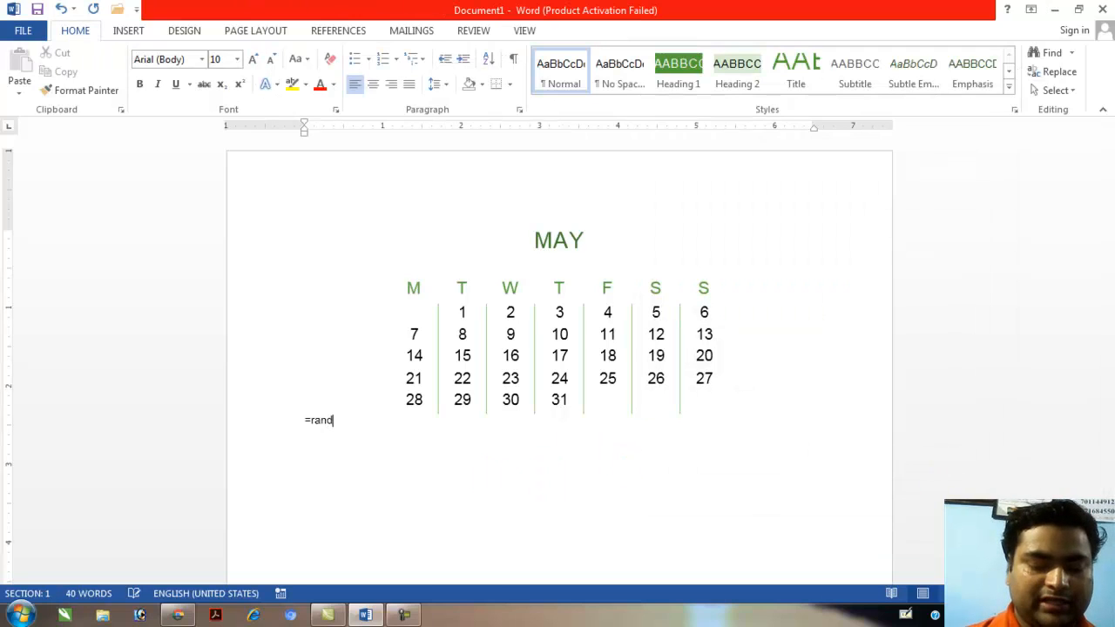
pyautogui.write('(6')
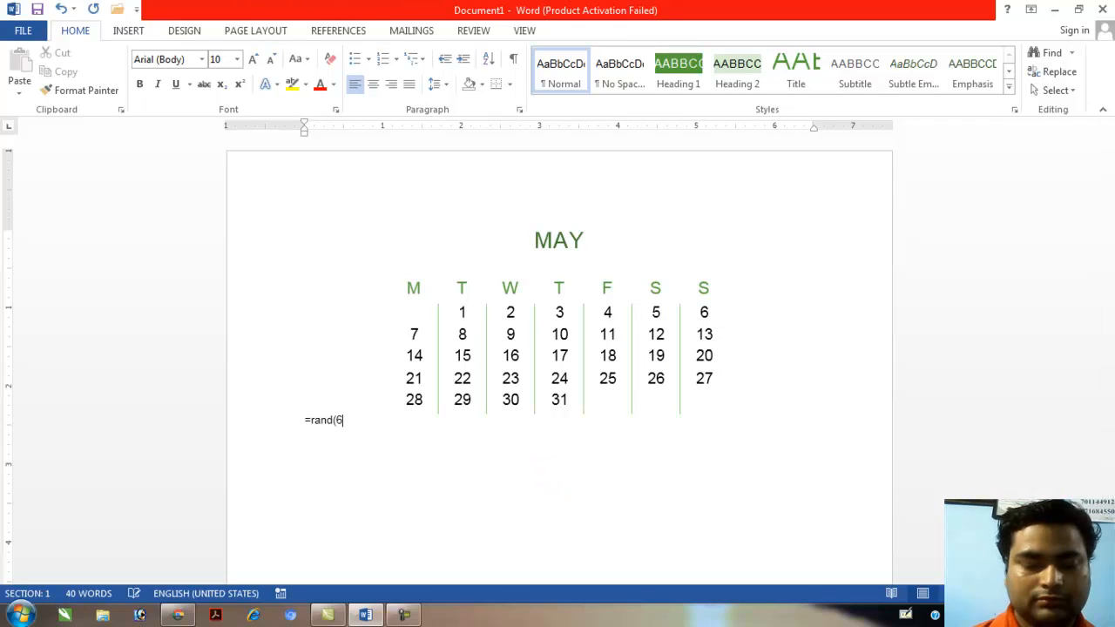
pyautogui.write(')')
pyautogui.press('Return')
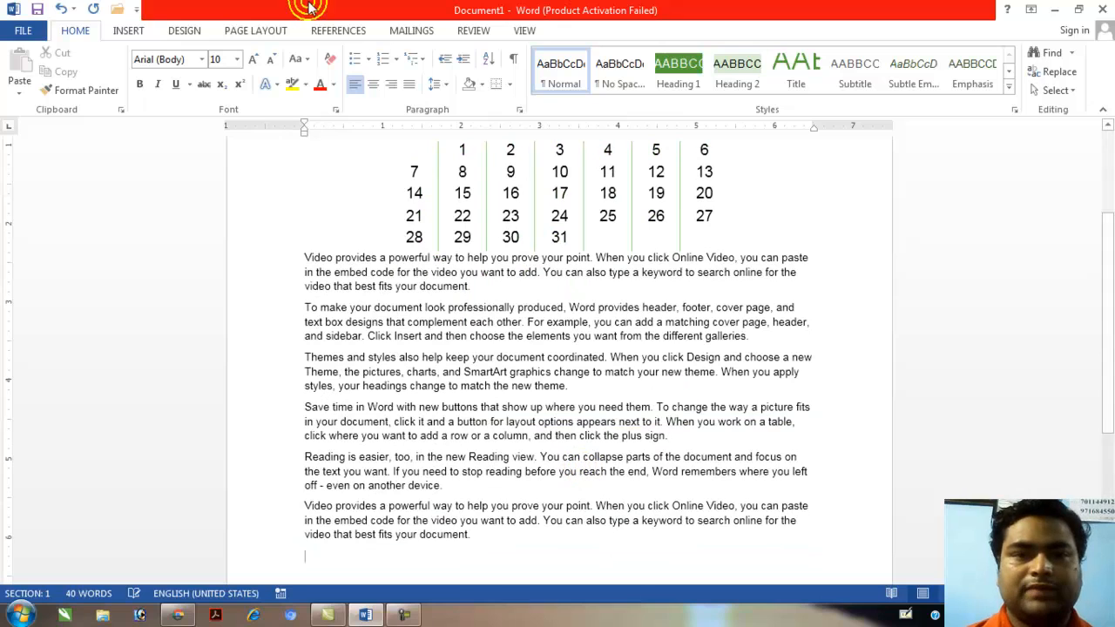
# - Move the MAY calendar table down into the sample text, just below the first line of the first paragraph
pyautogui.click(364, 259)
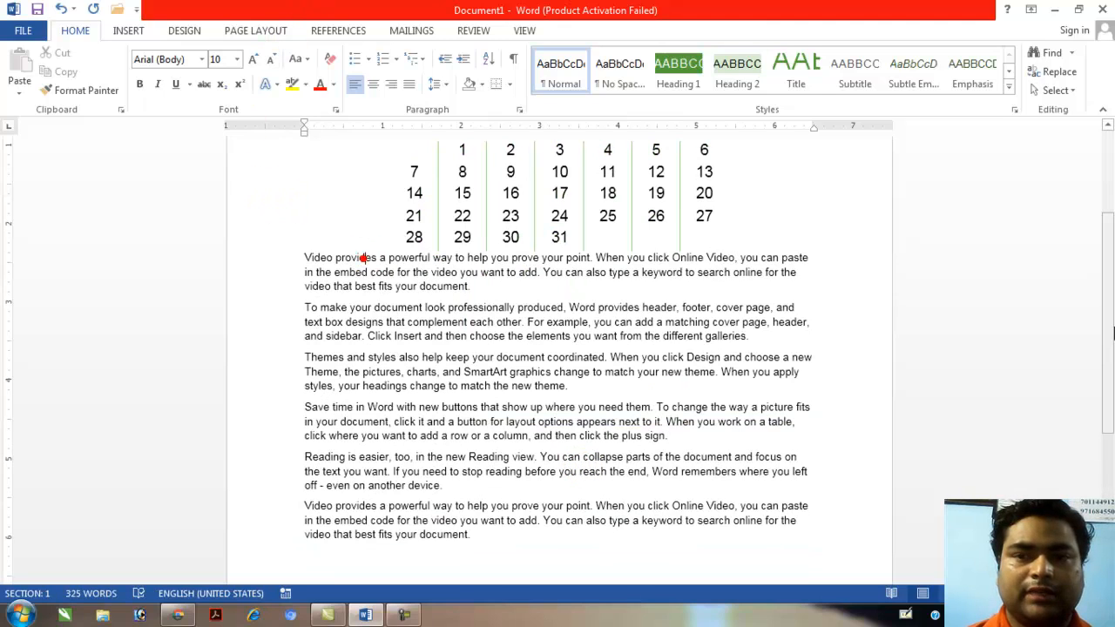
pyautogui.scroll(3, 475, 266)
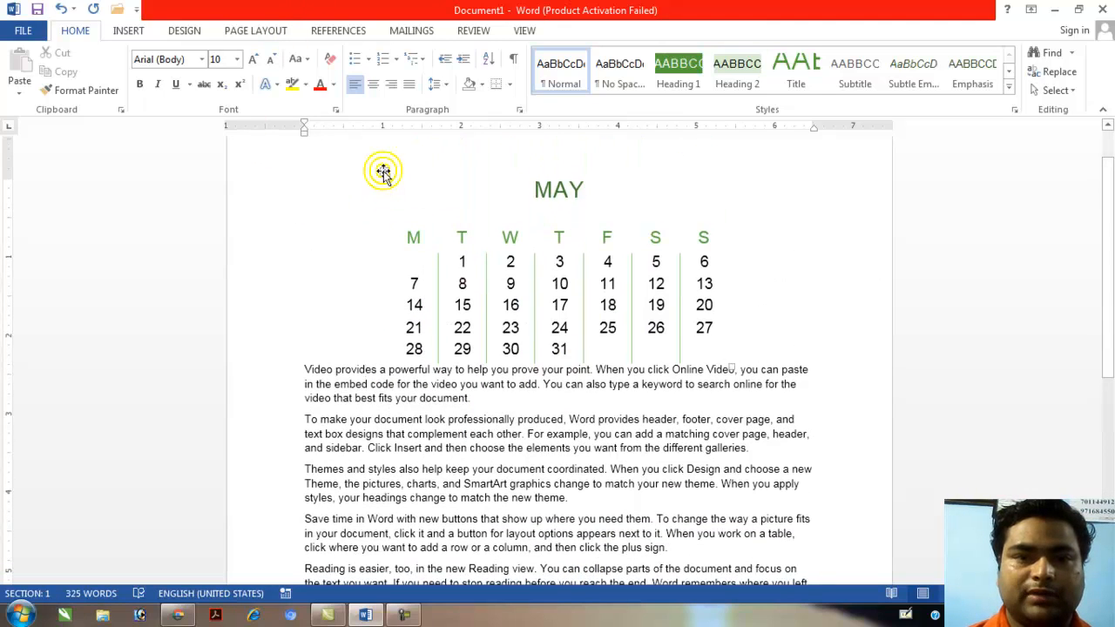
pyautogui.moveTo(383, 177); pyautogui.dragTo(407, 384)
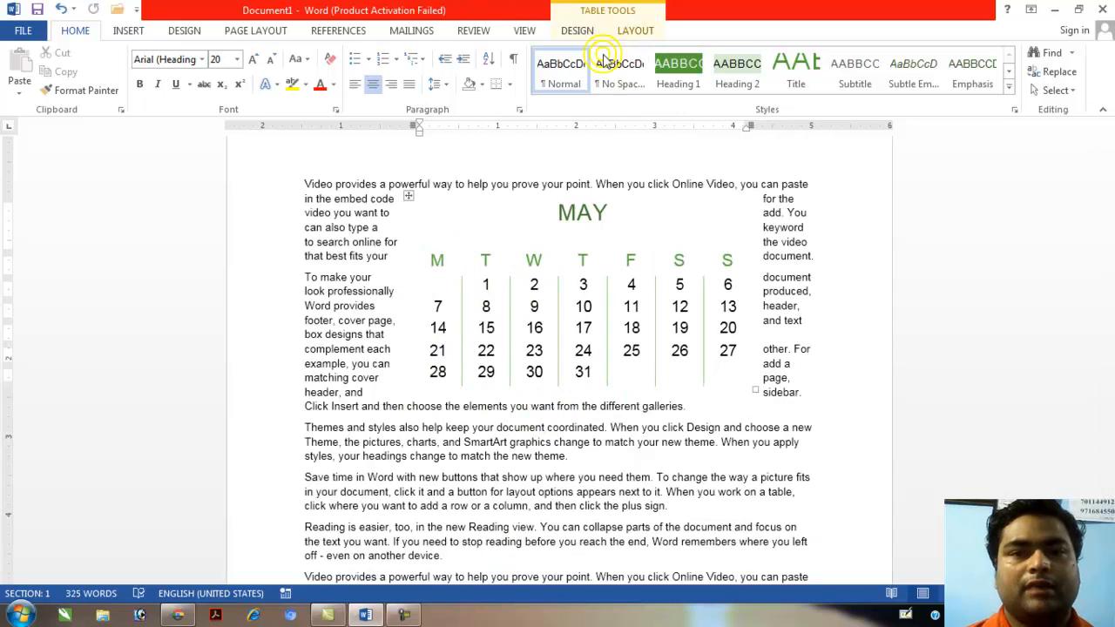
# - Set the MAY calendar's text wrapping to None in the Table Properties
pyautogui.click(629, 32)
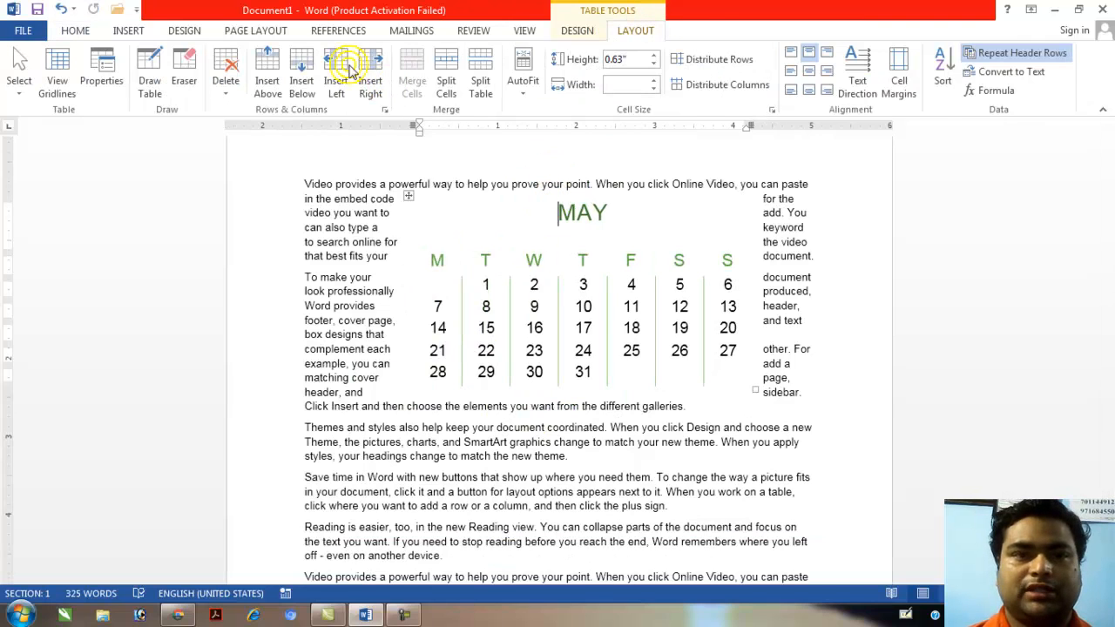
pyautogui.click(97, 87)
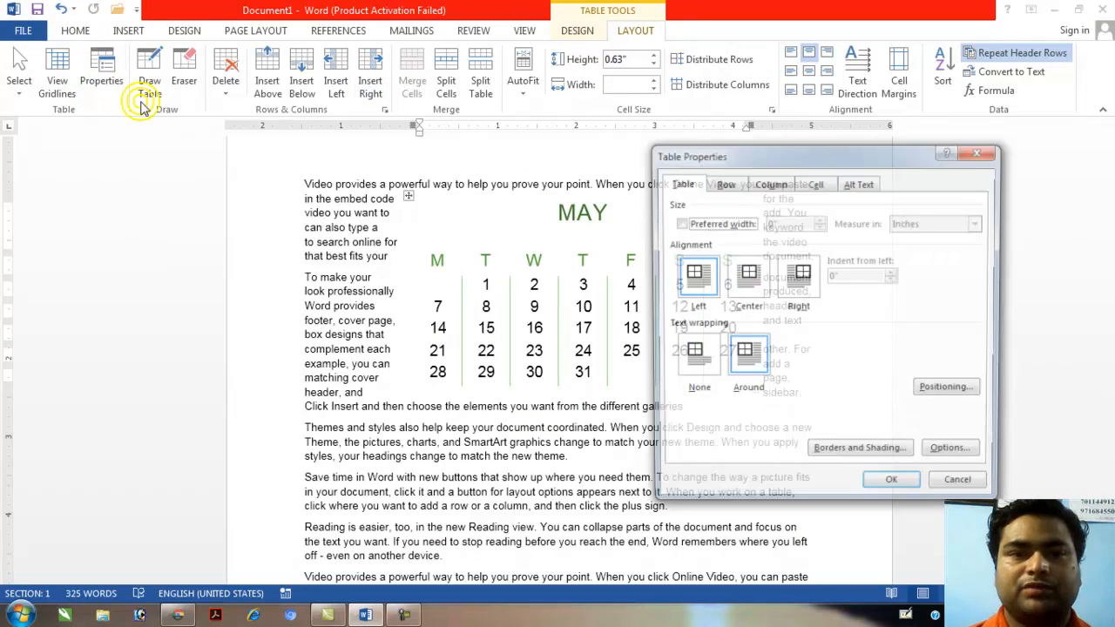
pyautogui.click(708, 370)
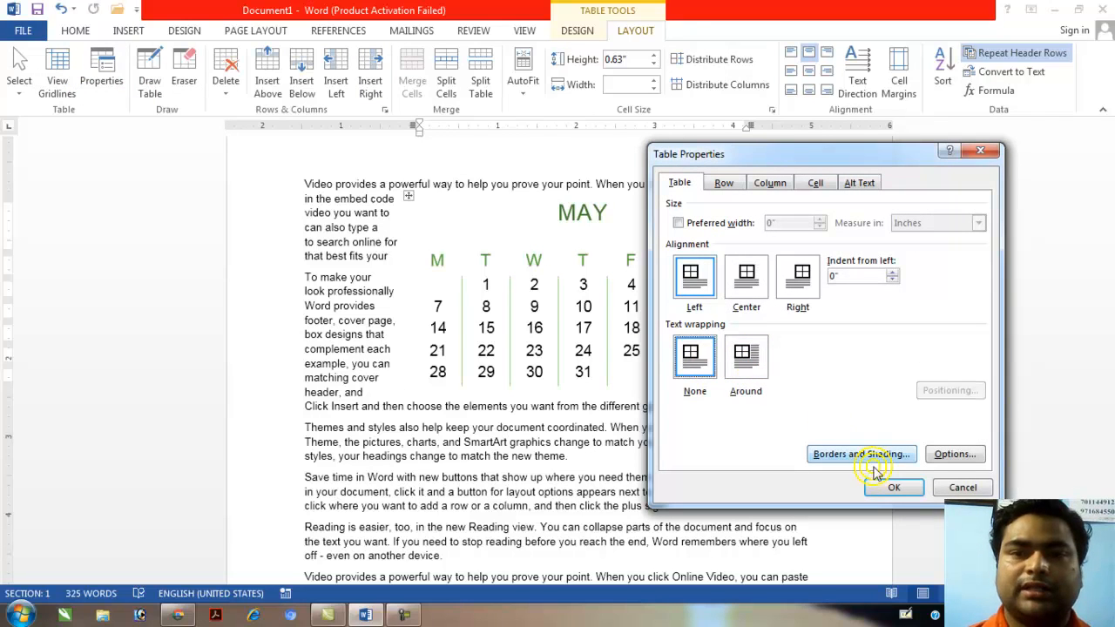
pyautogui.click(891, 488)
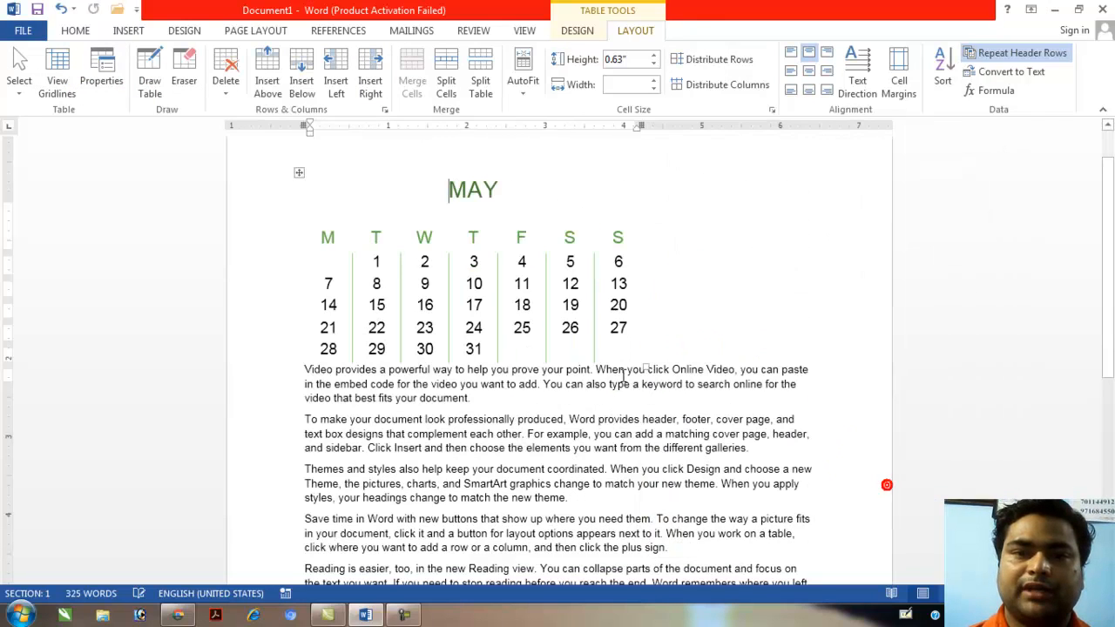
# - Review the Row, Column, Cell and Alt Text options in the MAY calendar's Table Properties, and close them without changes
pyautogui.click(473, 279)
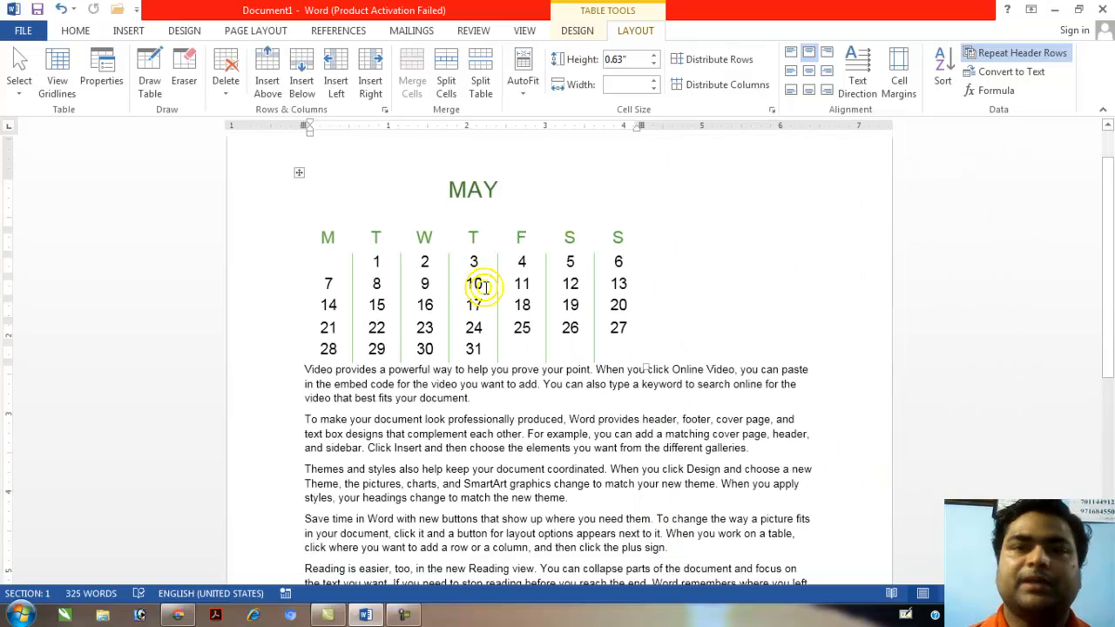
pyautogui.click(349, 205)
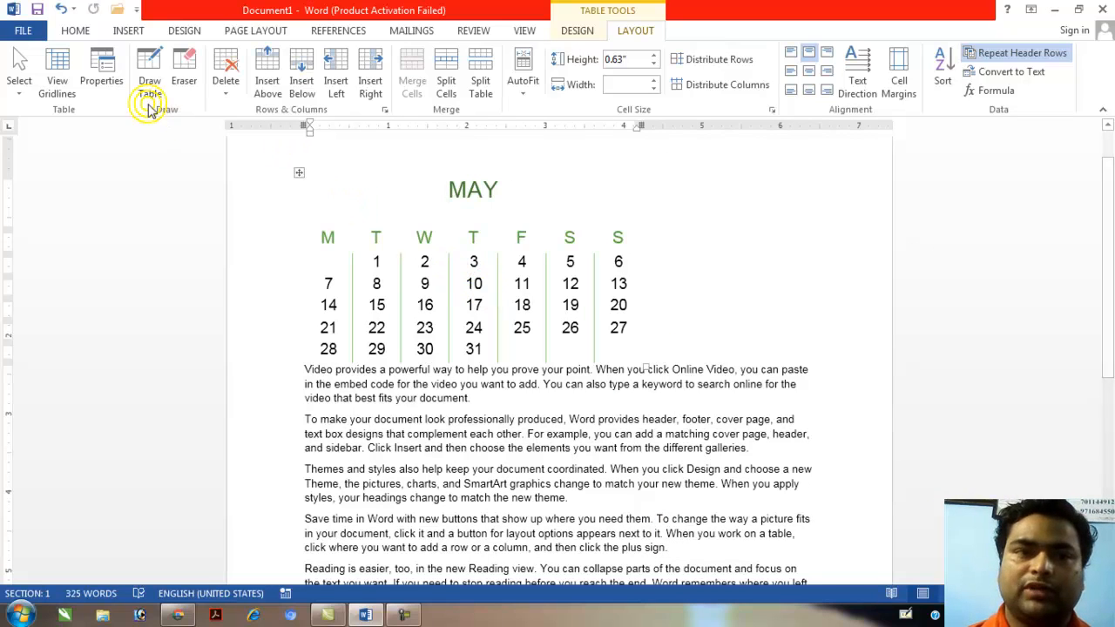
pyautogui.click(105, 84)
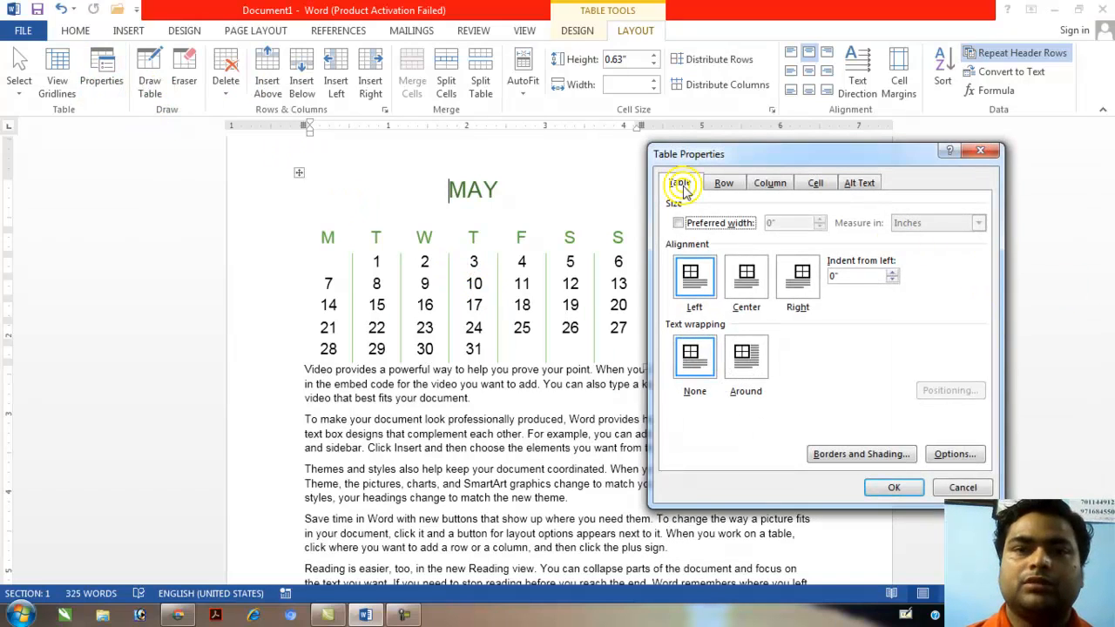
pyautogui.click(726, 186)
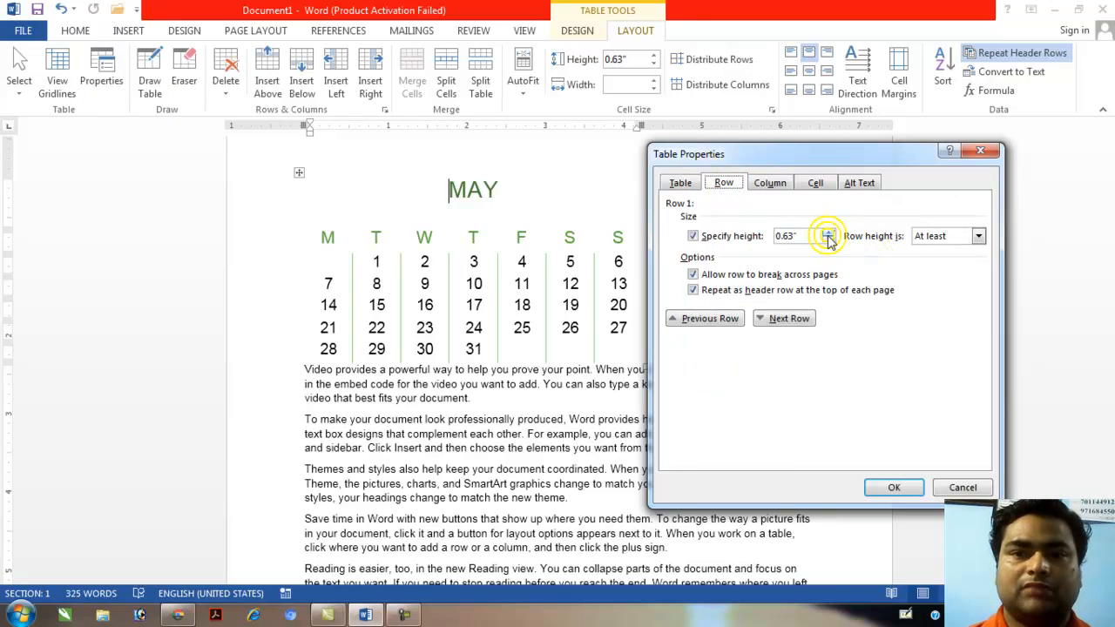
pyautogui.click(773, 184)
pyautogui.click(815, 187)
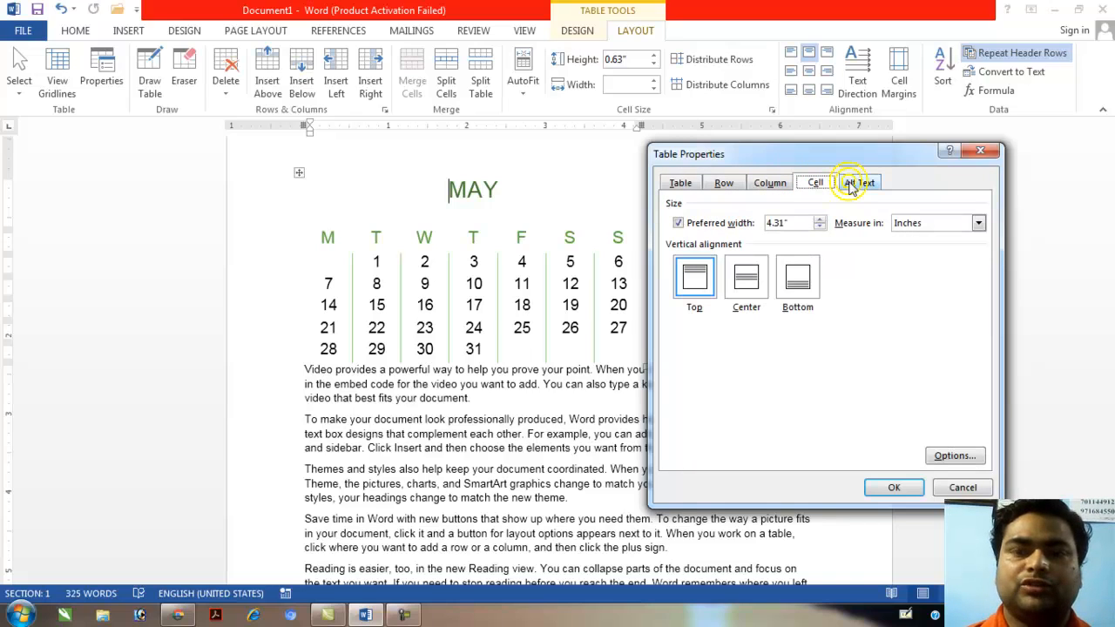
pyautogui.click(850, 185)
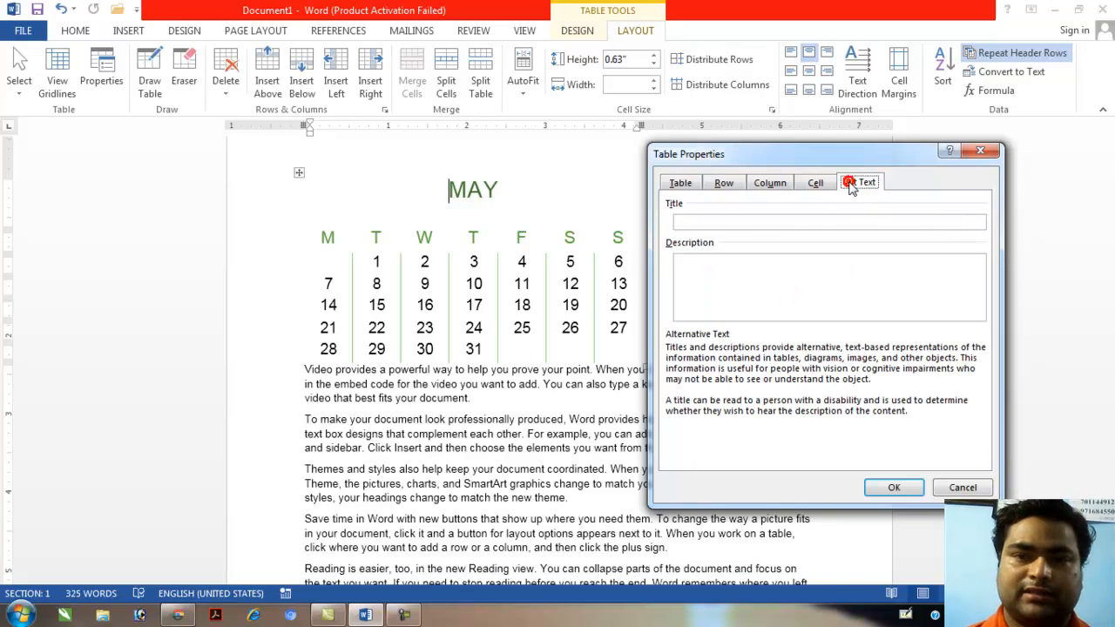
pyautogui.click(955, 488)
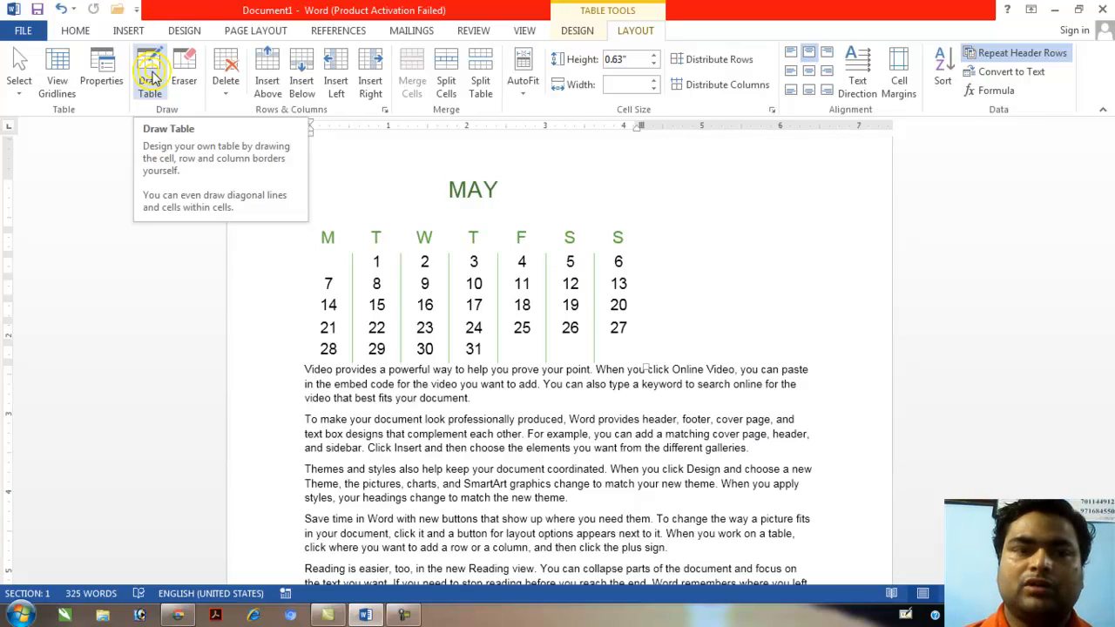
# - Draw an extra column beside the calendar with two horizontal lines, and divide the MAY title cell with one vertical and one horizontal line
pyautogui.click(150, 77)
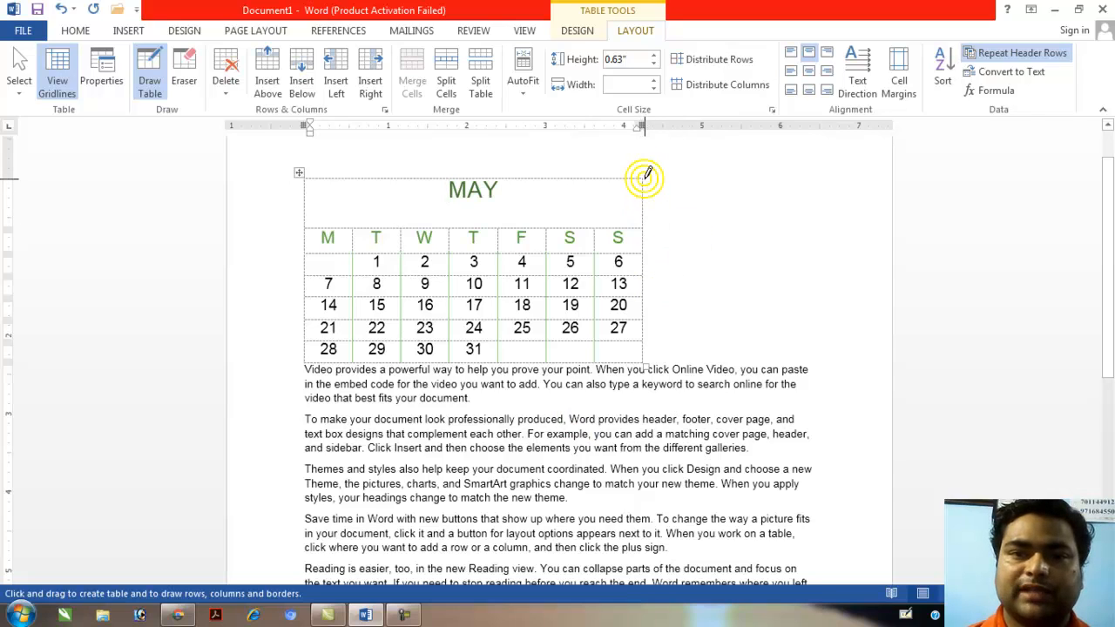
pyautogui.moveTo(646, 178); pyautogui.dragTo(762, 366)
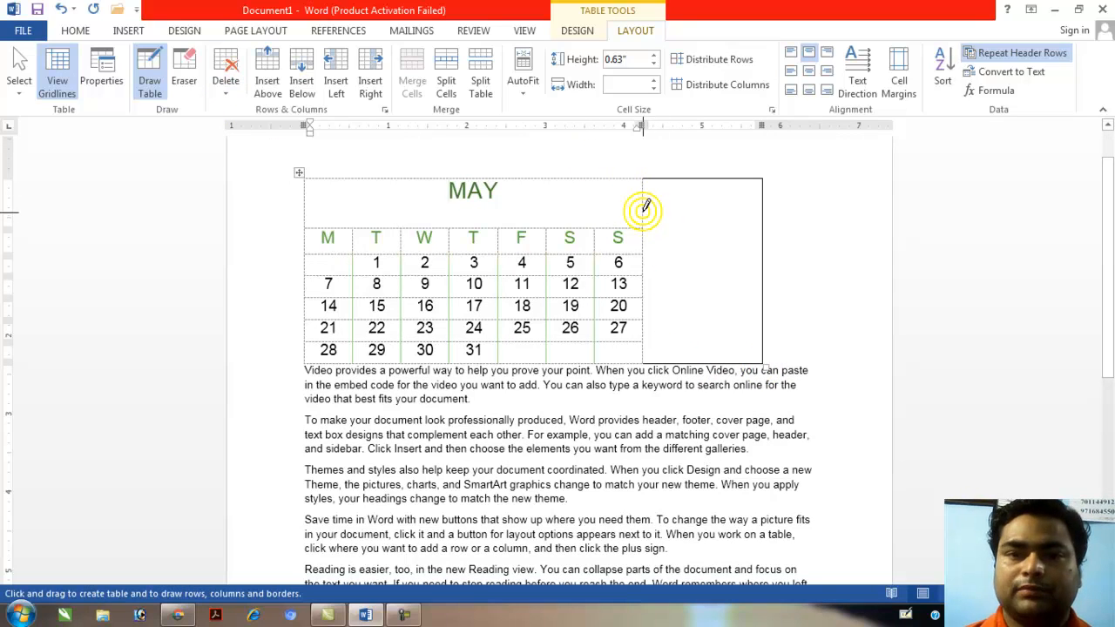
pyautogui.moveTo(643, 211); pyautogui.dragTo(746, 202)
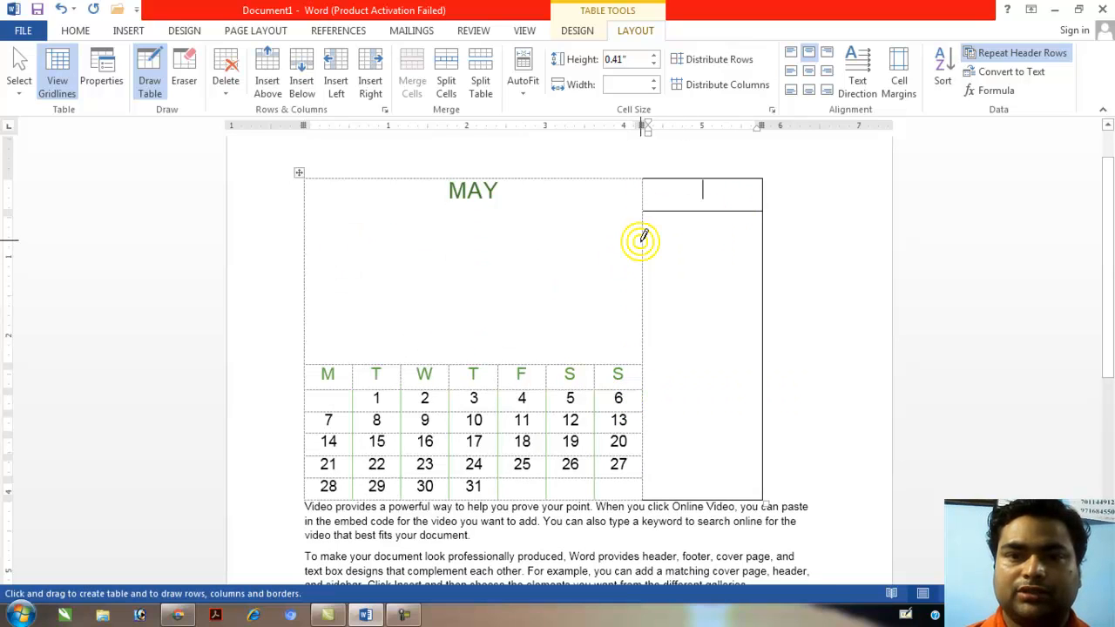
pyautogui.moveTo(645, 240); pyautogui.dragTo(740, 237)
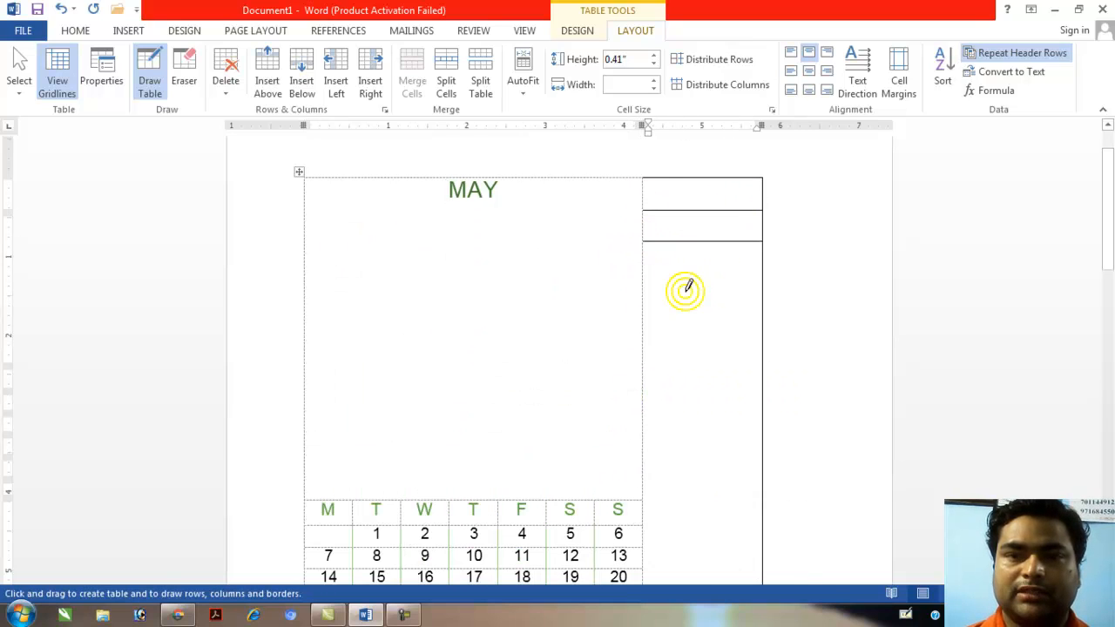
pyautogui.moveTo(582, 178); pyautogui.dragTo(585, 478)
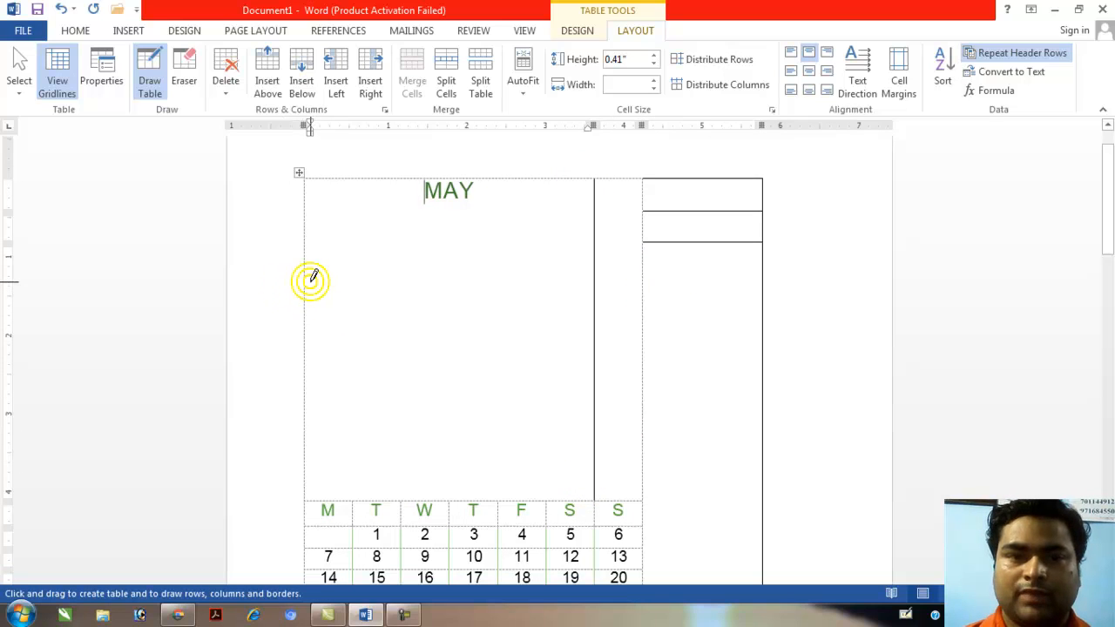
pyautogui.moveTo(303, 279); pyautogui.dragTo(604, 281)
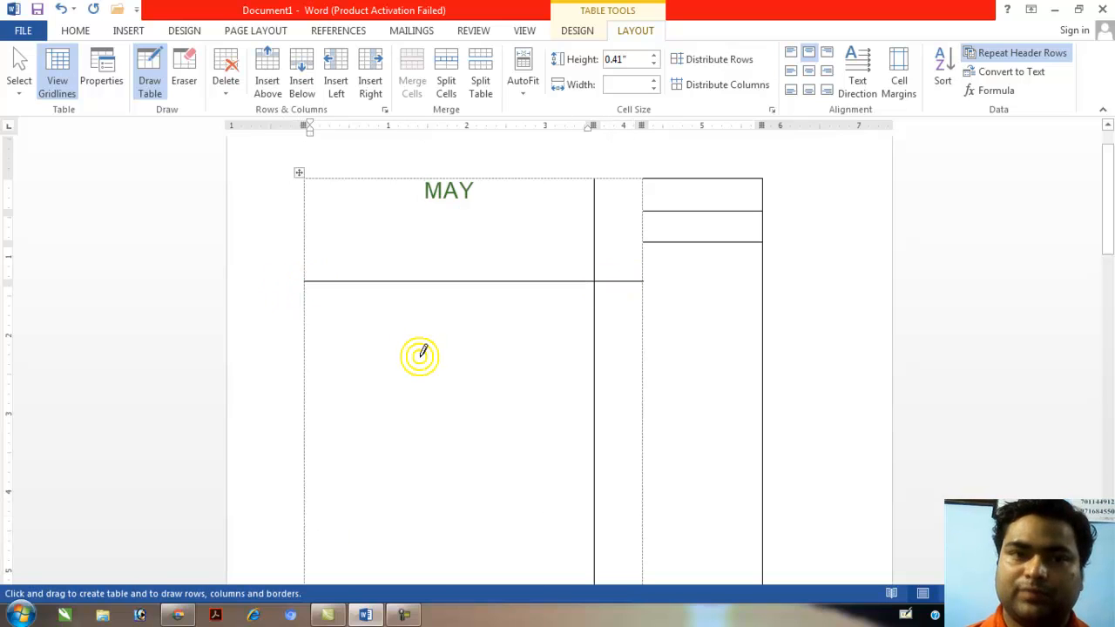
# - Erase the drawn dividing lines from the MAY title cell and the whole extra column beside the calendar
pyautogui.click(195, 80)
pyautogui.click(435, 277)
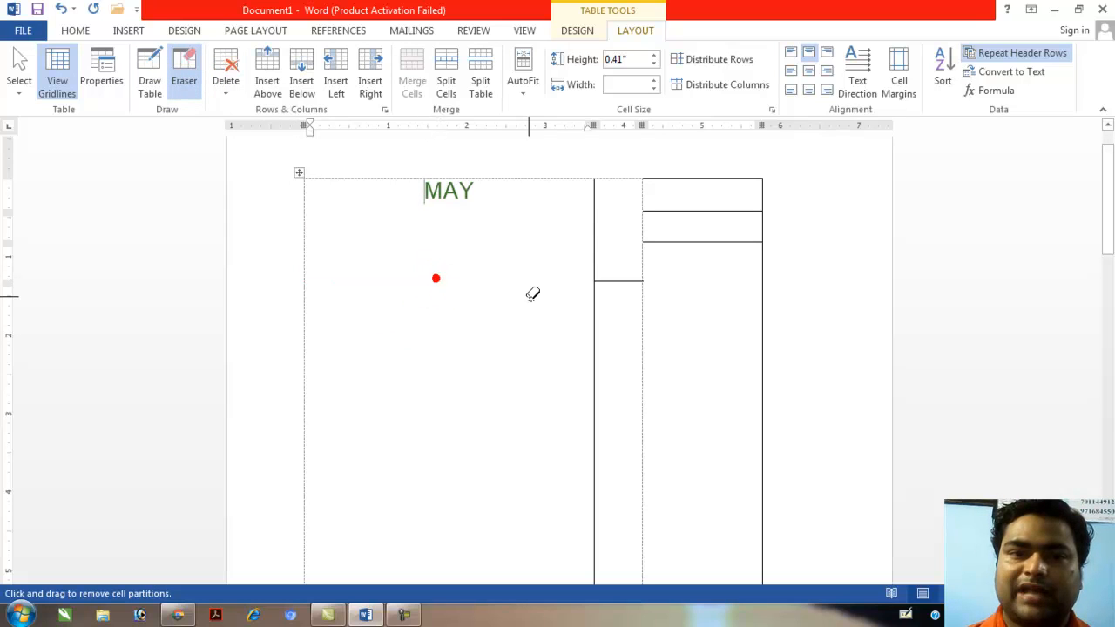
pyautogui.moveTo(618, 276); pyautogui.dragTo(591, 240)
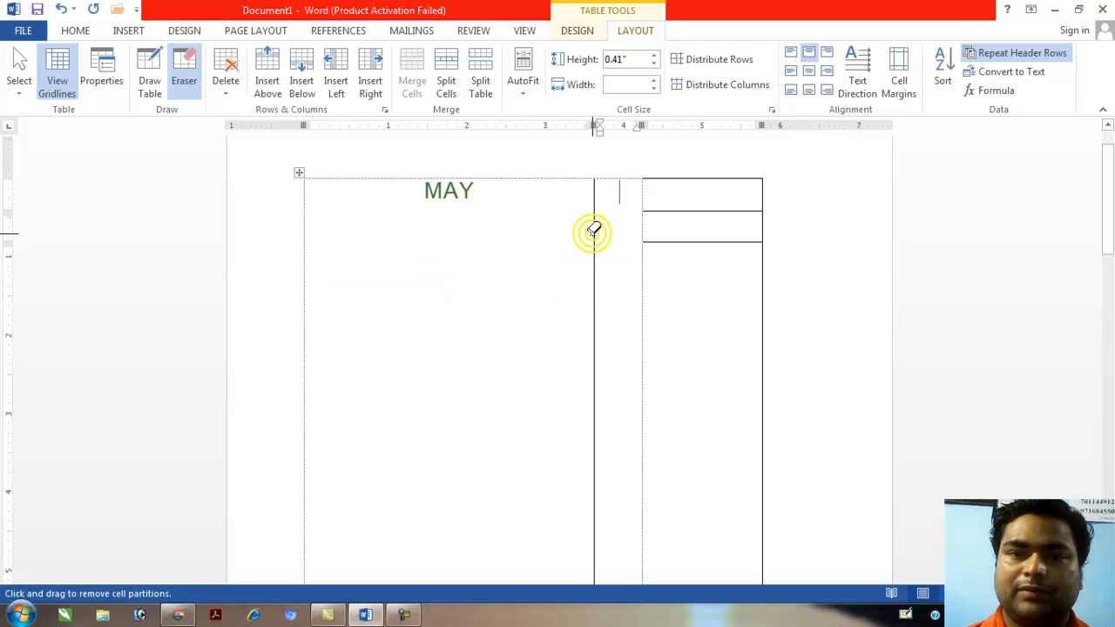
pyautogui.click(592, 234)
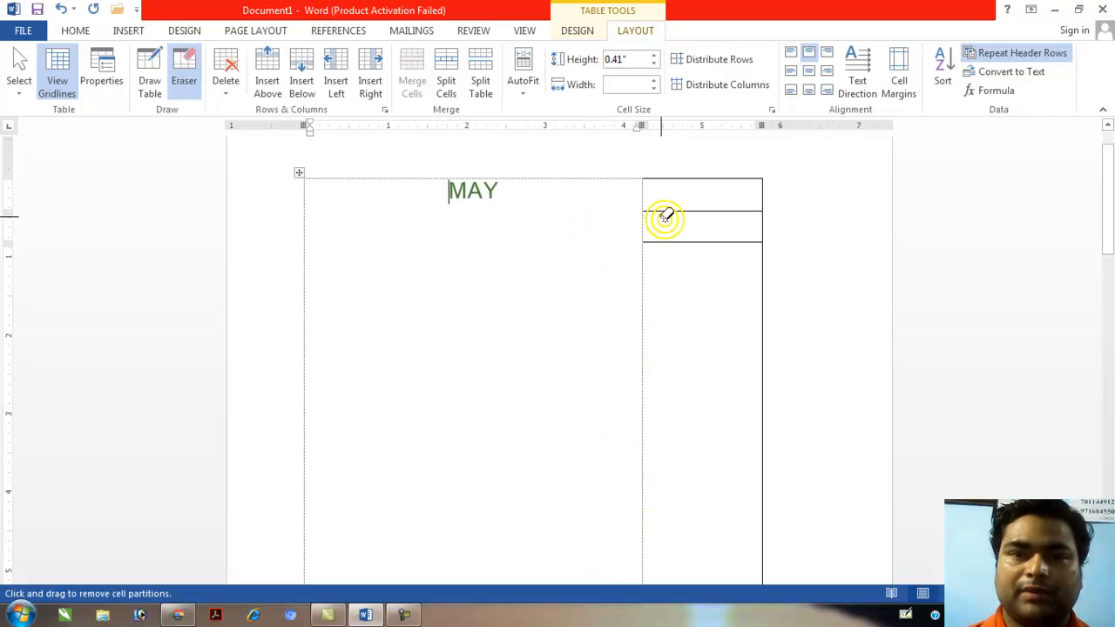
pyautogui.moveTo(686, 160)
pyautogui.mouseDown()
pyautogui.moveTo(772, 331)
pyautogui.moveTo(796, 543)
pyautogui.mouseUp()
# - Erase the borders of the MAY title cell to remove the title row from the calendar, and turn the Eraser off
pyautogui.moveTo(1106, 251); pyautogui.dragTo(1099, 373)
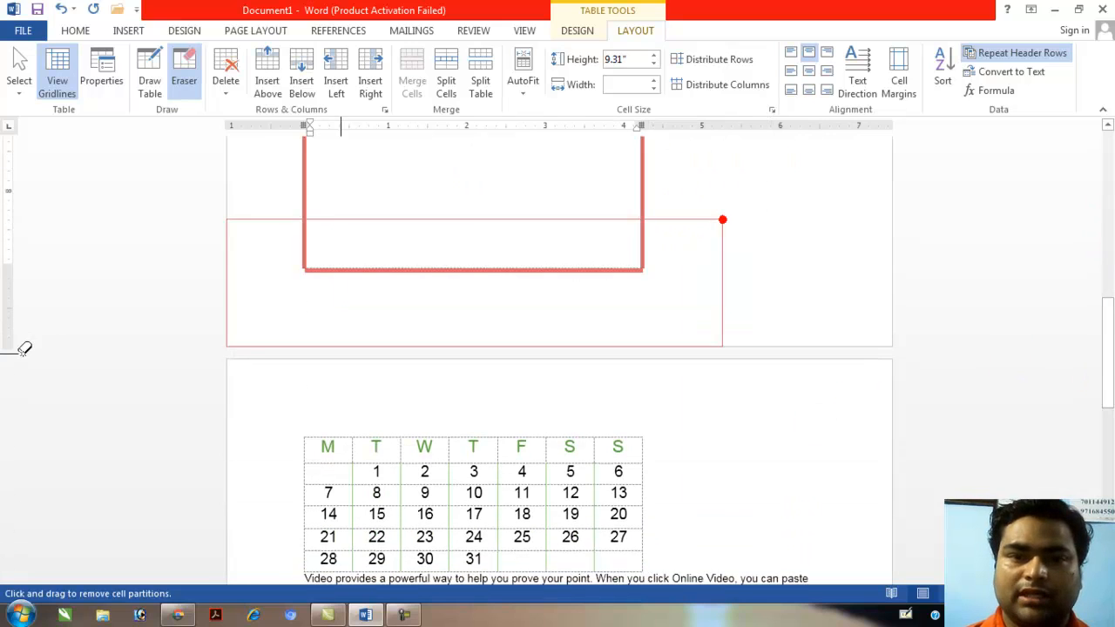
pyautogui.scroll(-7, 44, 341)
pyautogui.scroll(3, 113, 337)
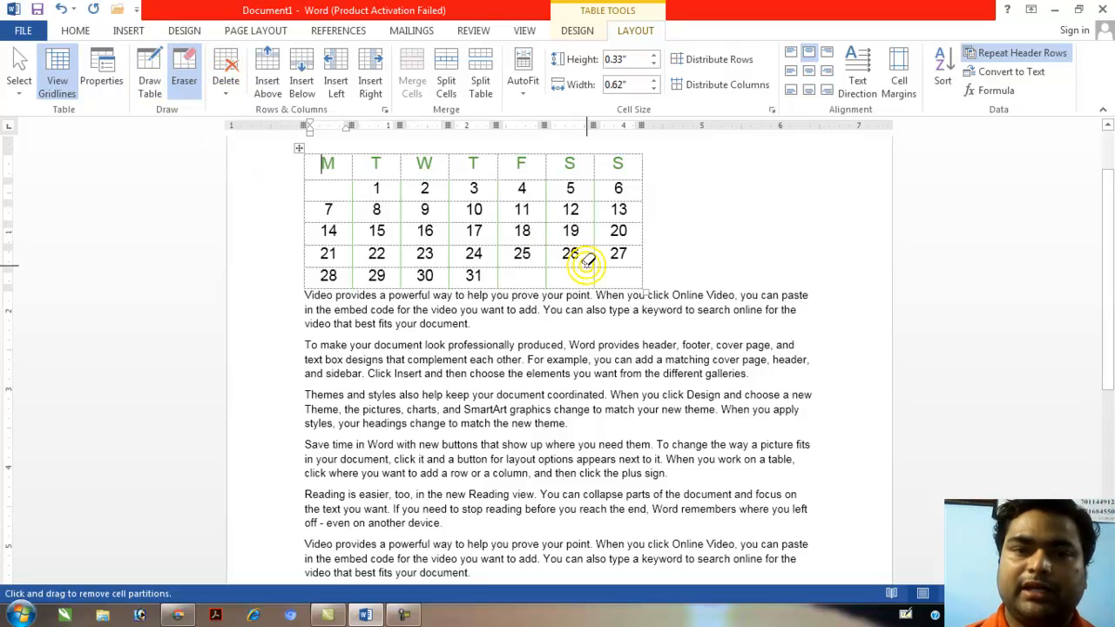
pyautogui.click(719, 274)
pyautogui.click(577, 270)
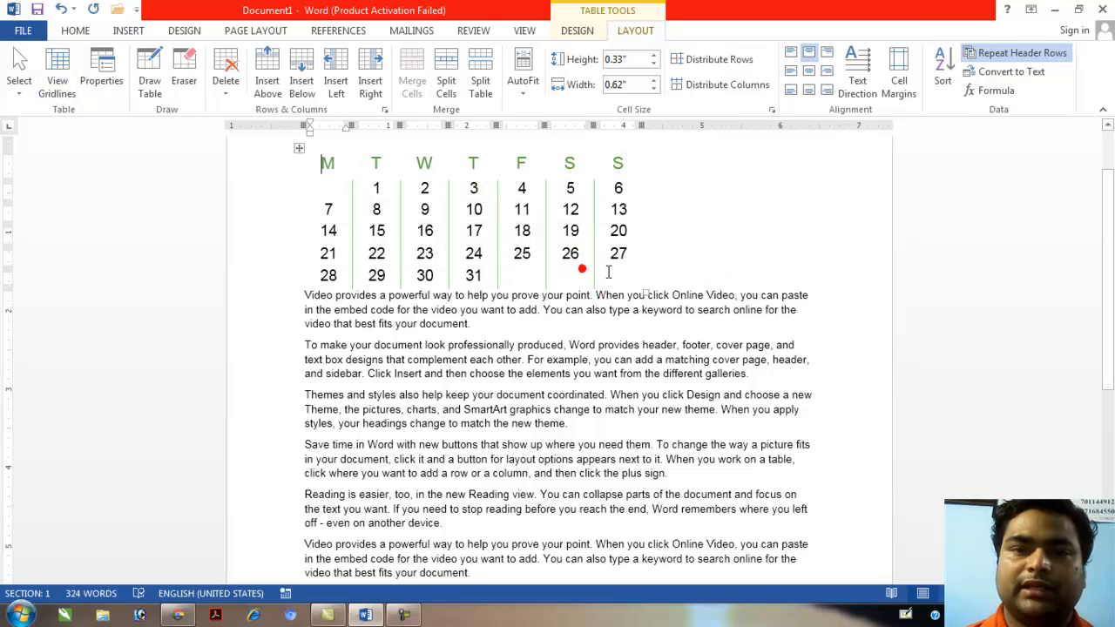
# - Delete the calendar's last row, containing the dates 28 to 31
pyautogui.click(610, 271)
pyautogui.moveTo(501, 277)
pyautogui.mouseDown()
pyautogui.moveTo(615, 269)
pyautogui.moveTo(324, 274)
pyautogui.mouseUp()
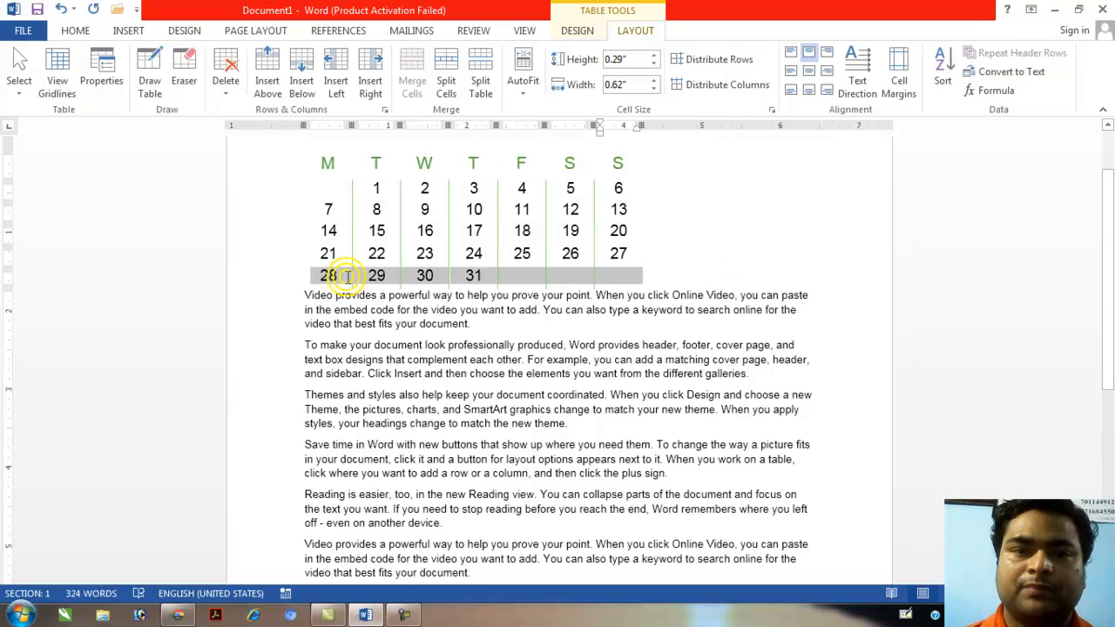
pyautogui.click(228, 90)
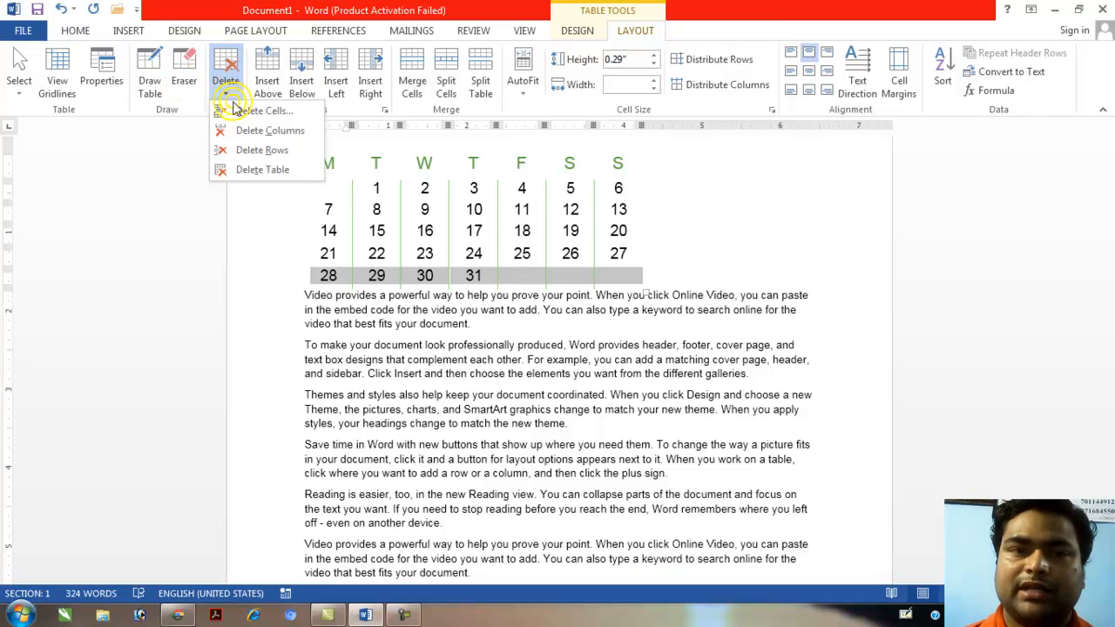
pyautogui.click(266, 153)
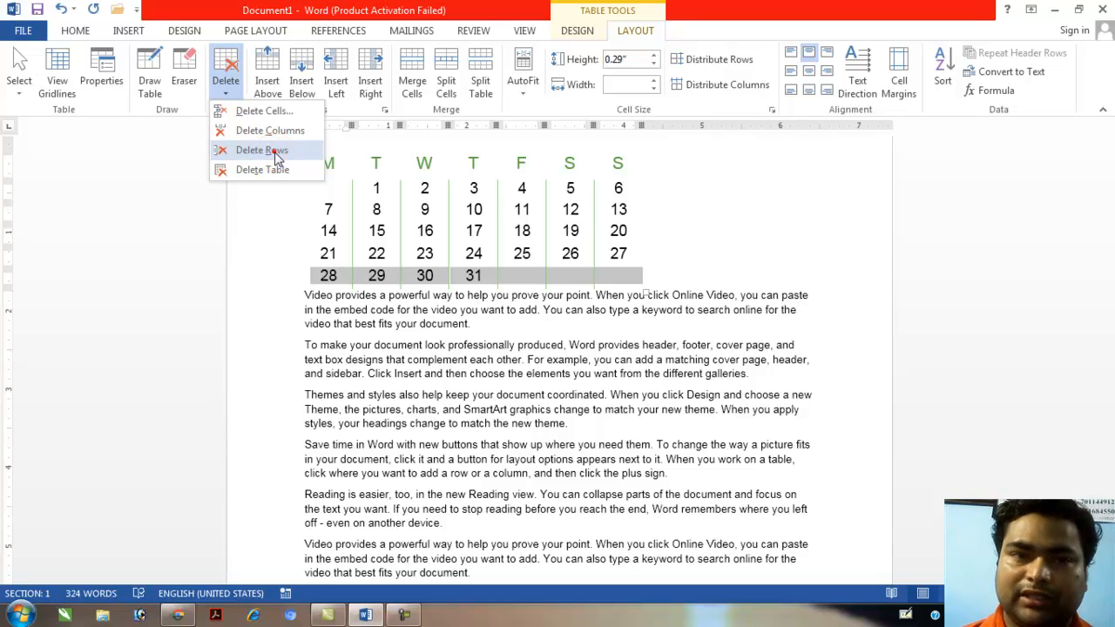
pyautogui.click(275, 151)
# - Insert a blank row above the row of dates 21 to 27, and another blank row below the new one
pyautogui.click(615, 269)
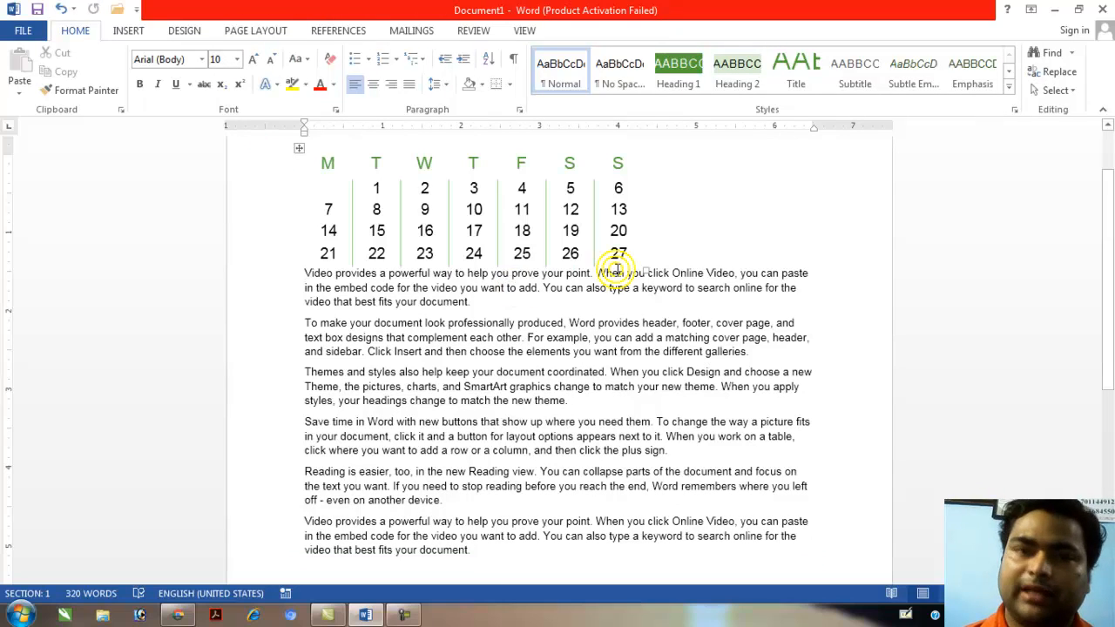
pyautogui.click(513, 191)
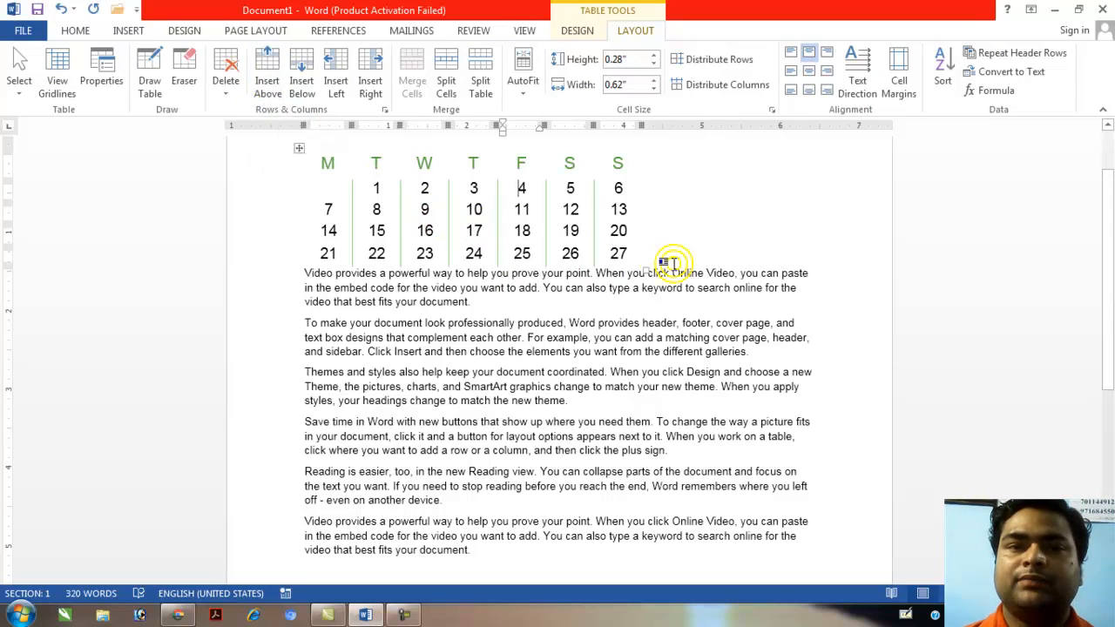
pyautogui.click(634, 258)
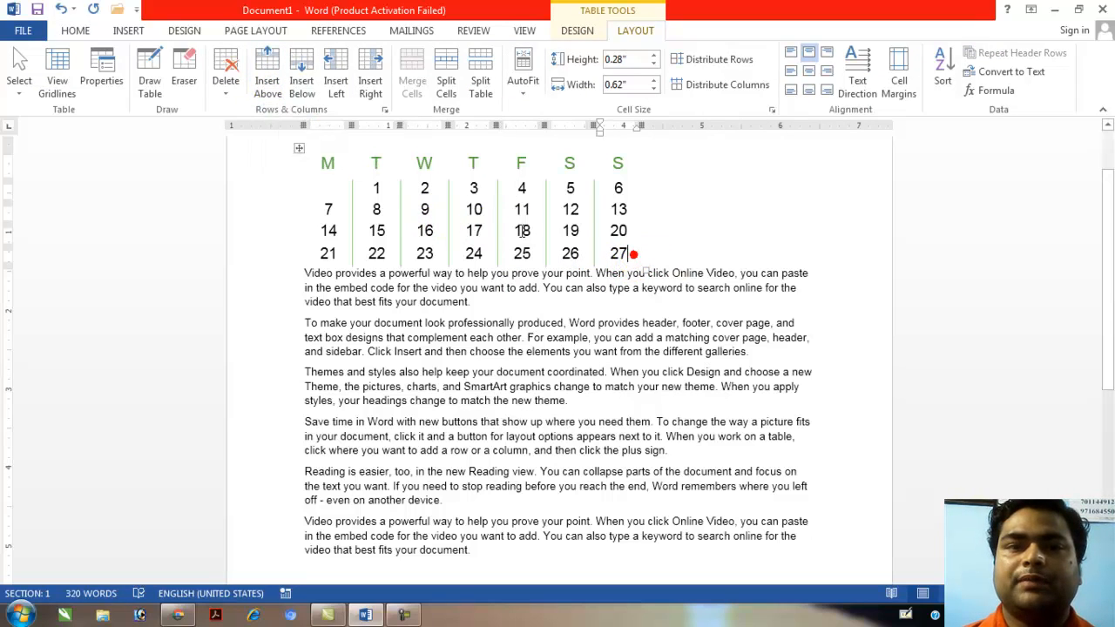
pyautogui.click(270, 83)
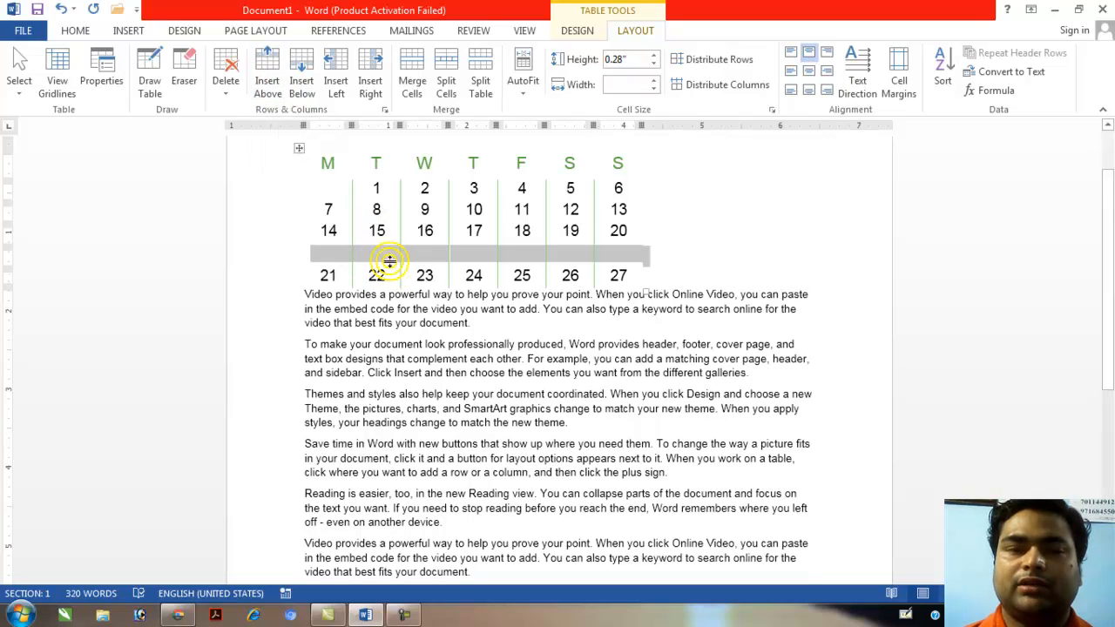
pyautogui.click(300, 87)
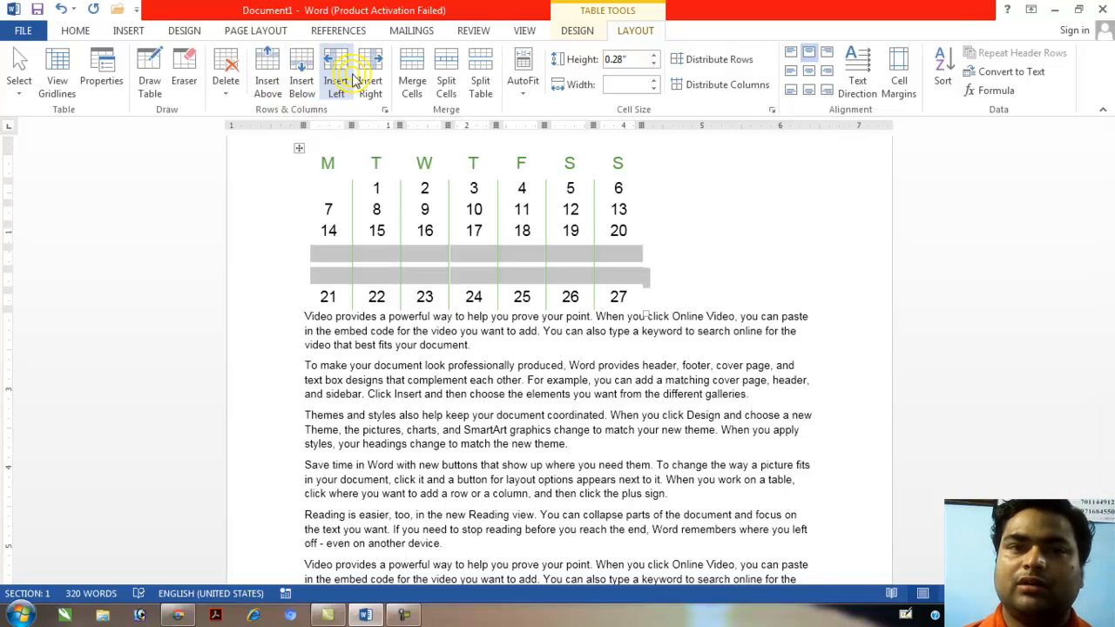
# - Try inserting two blank columns before the calendar's last column, and undo both insertions
pyautogui.click(626, 260)
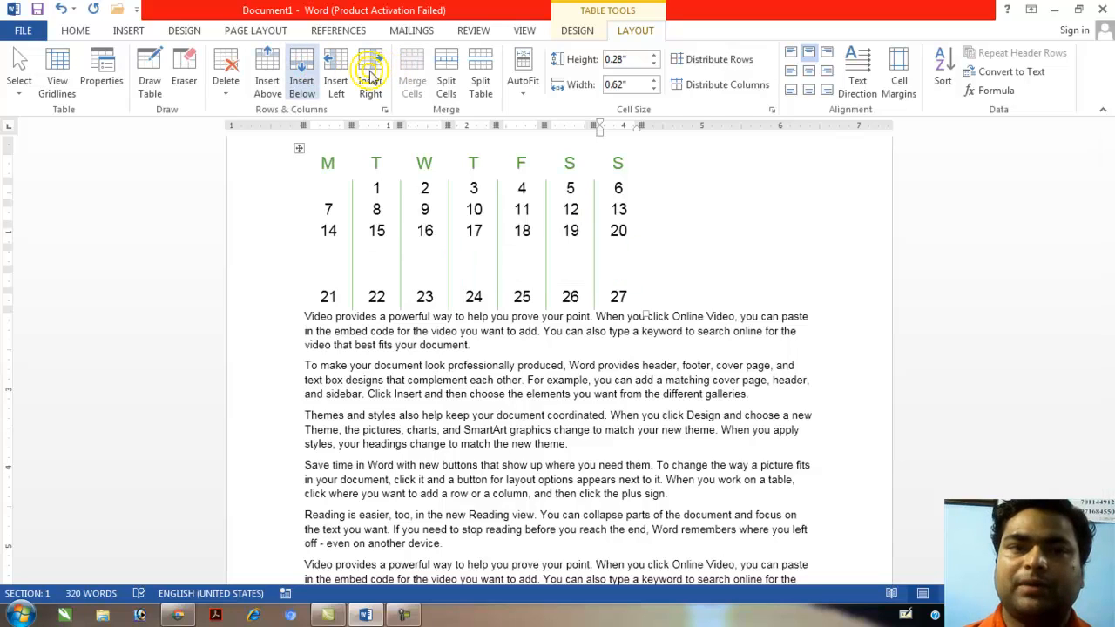
pyautogui.click(339, 75)
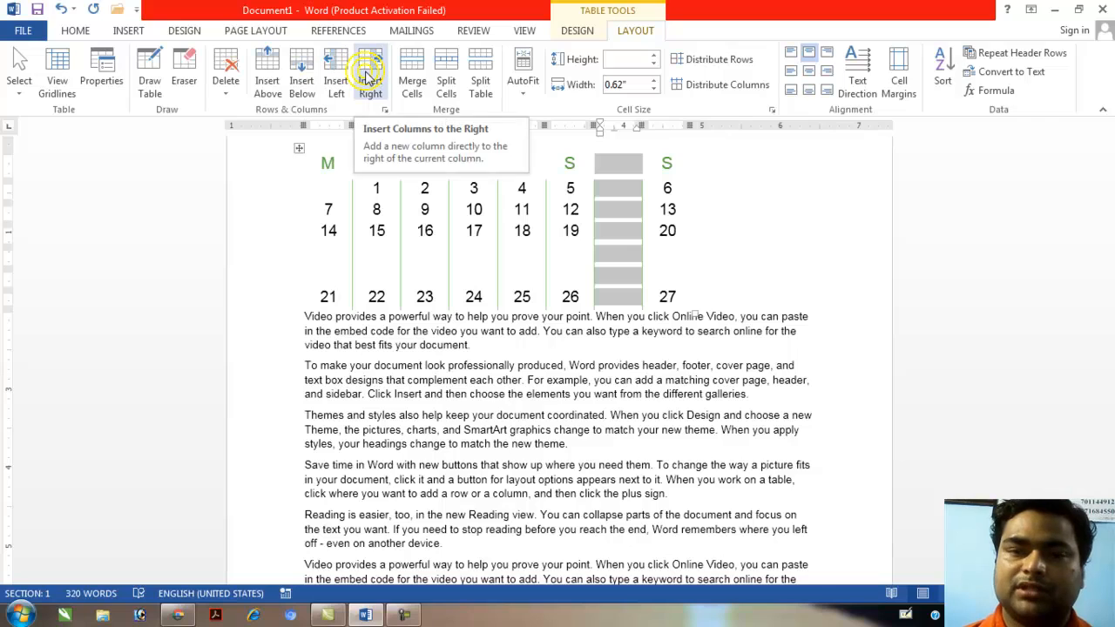
pyautogui.click(370, 77)
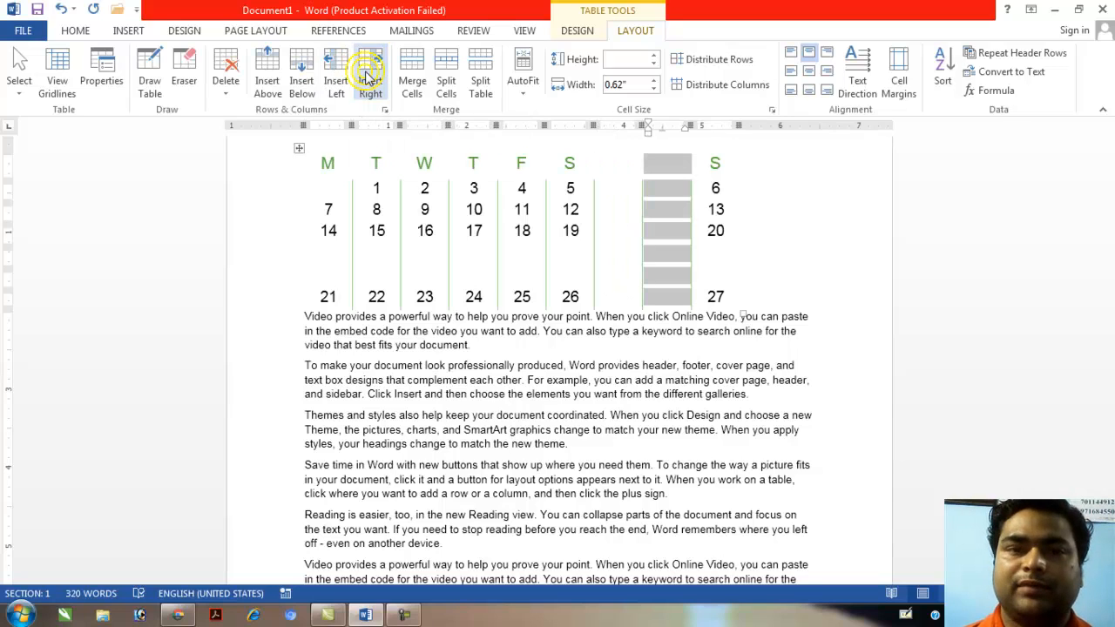
pyautogui.hotkey('ctrl', 'z')
pyautogui.hotkey('ctrl', 'z')
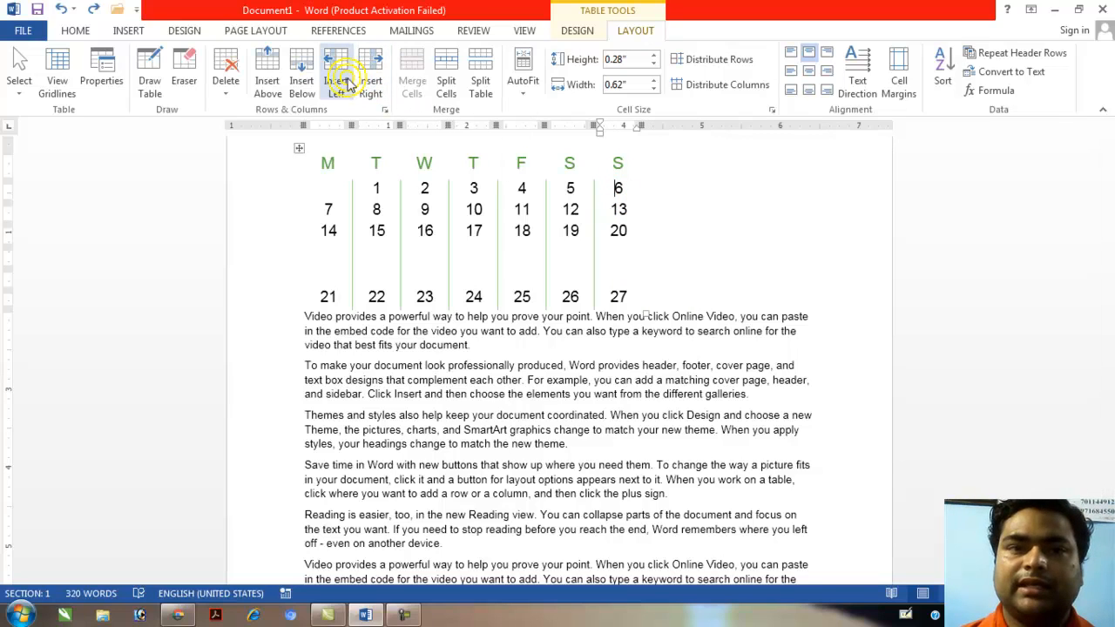
# - Insert one blank column to the left and one to the right of the calendar's last date column
pyautogui.click(344, 79)
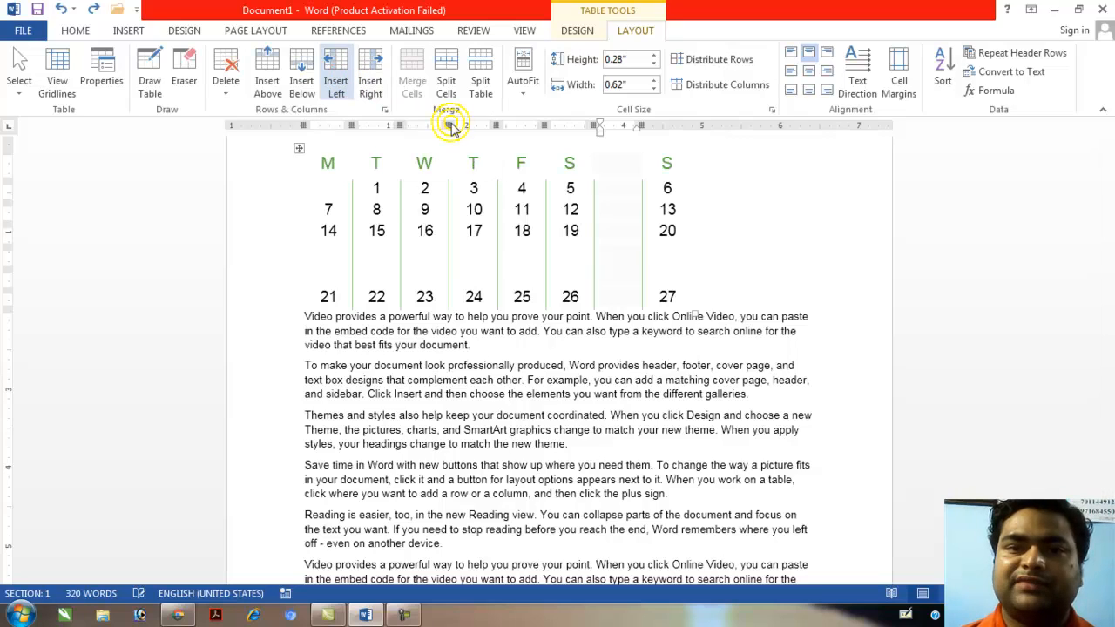
pyautogui.click(701, 175)
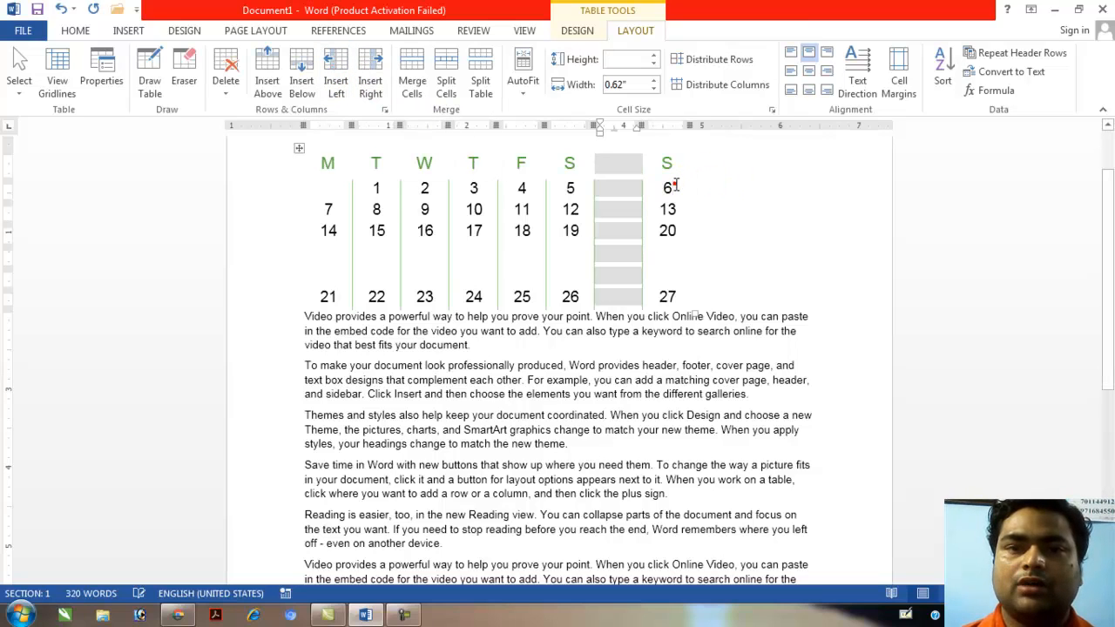
pyautogui.click(371, 84)
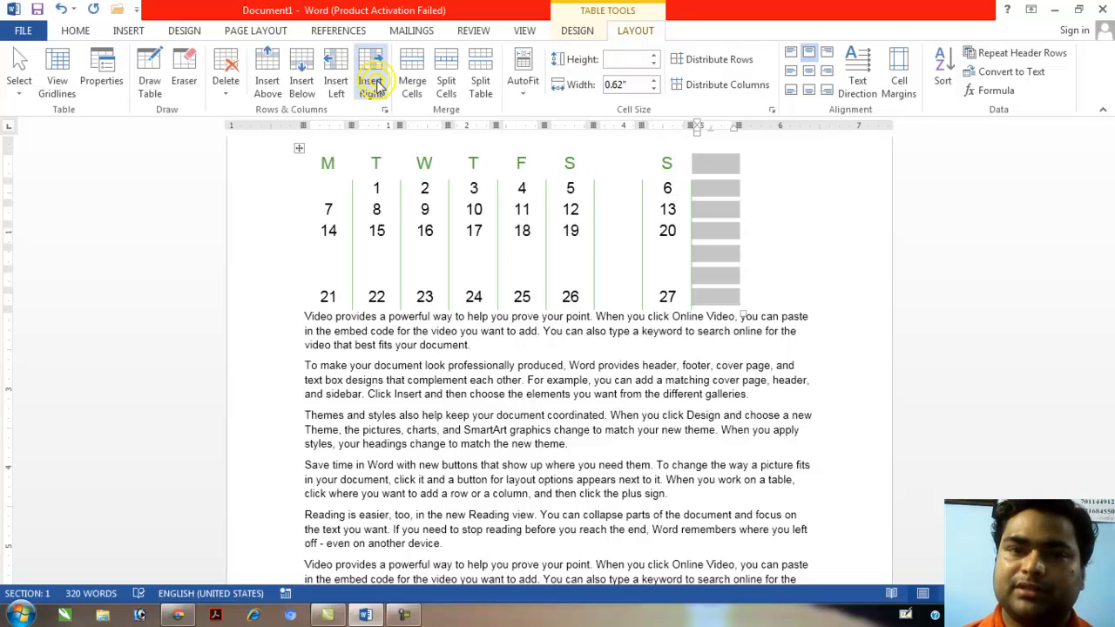
# - Merge the two blank rows between the 14–20 and 21–27 date rows into a single cell
pyautogui.click(596, 192)
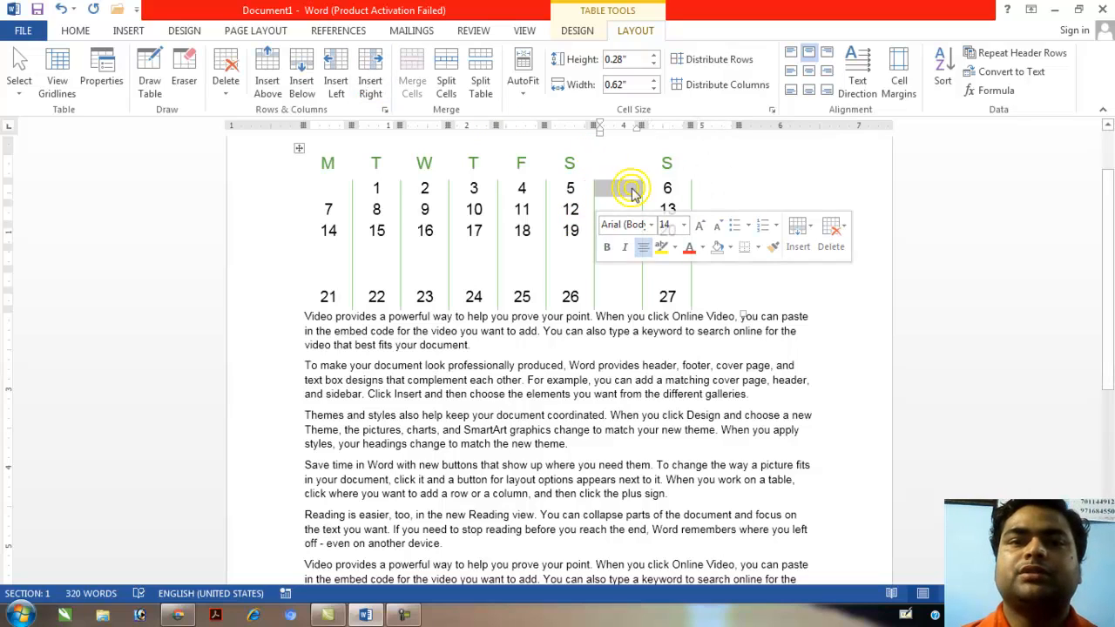
pyautogui.click(631, 190)
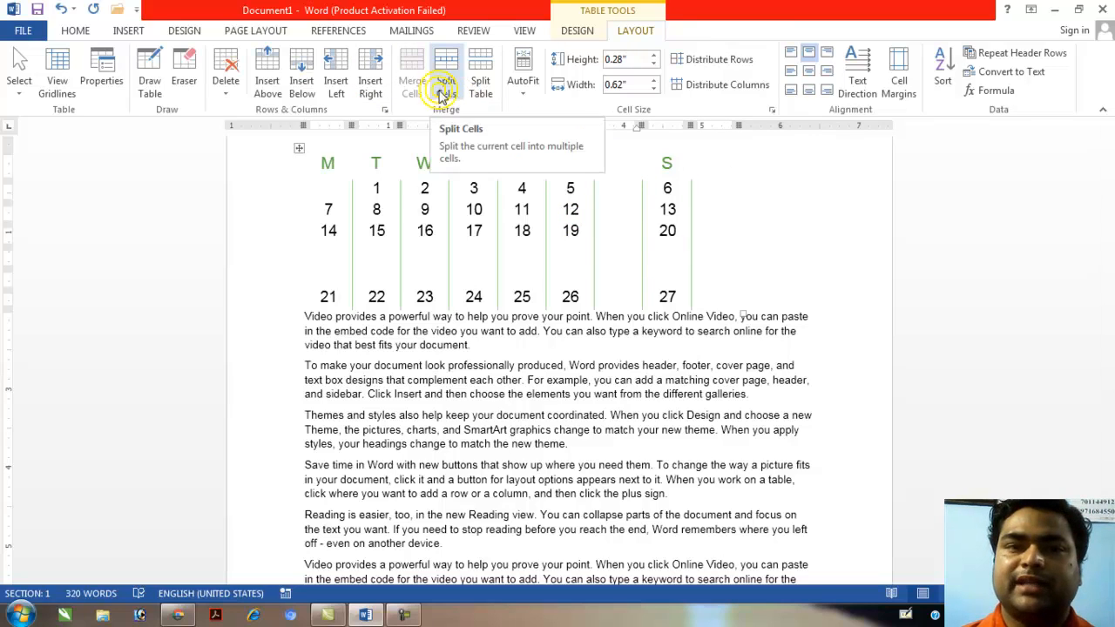
pyautogui.moveTo(668, 252); pyautogui.dragTo(345, 268)
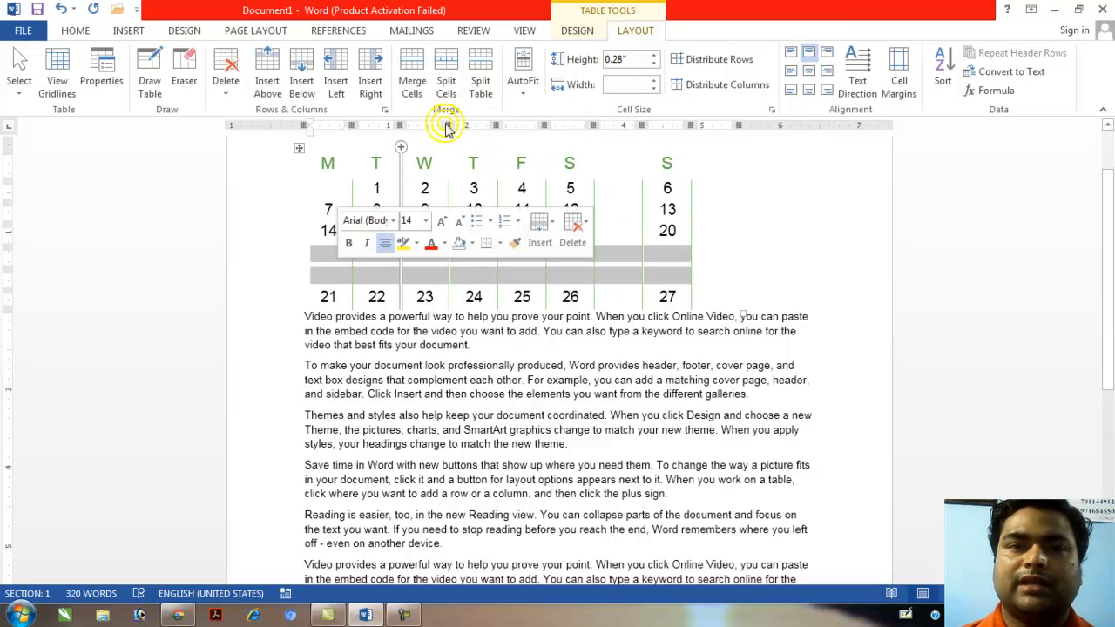
pyautogui.click(415, 74)
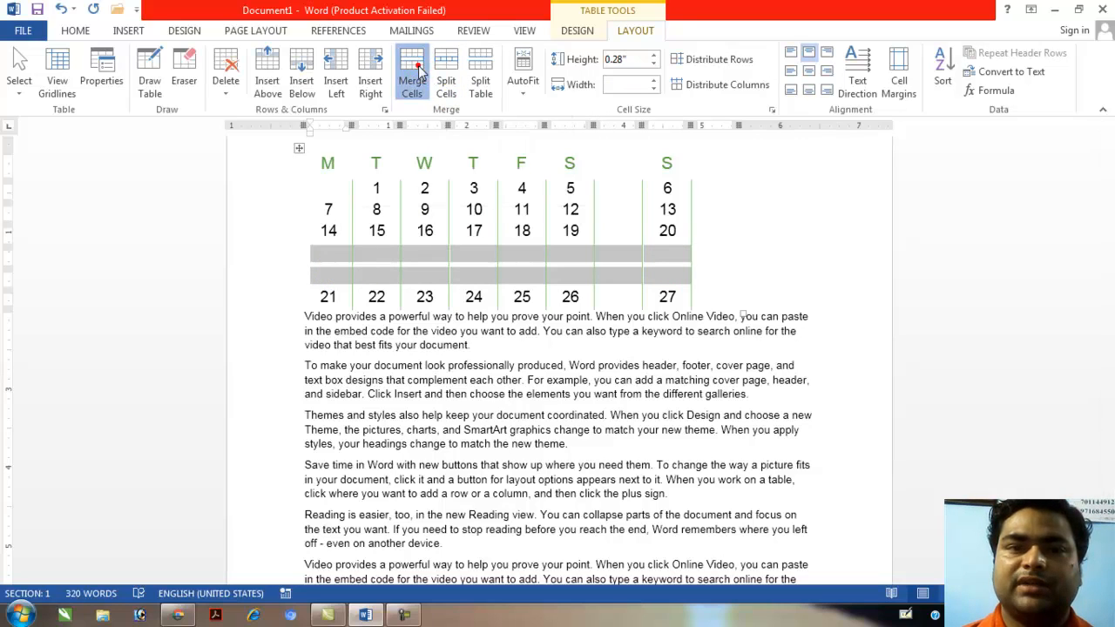
# - Enter "This month 2020 may" in the merged cell
pyautogui.click(469, 273)
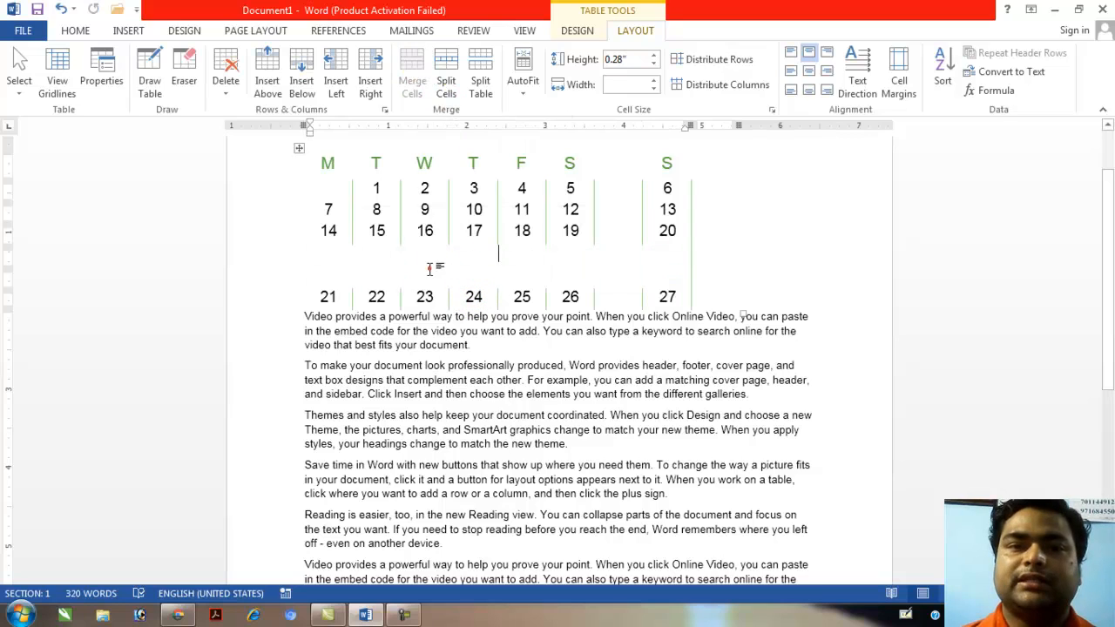
pyautogui.write('thi')
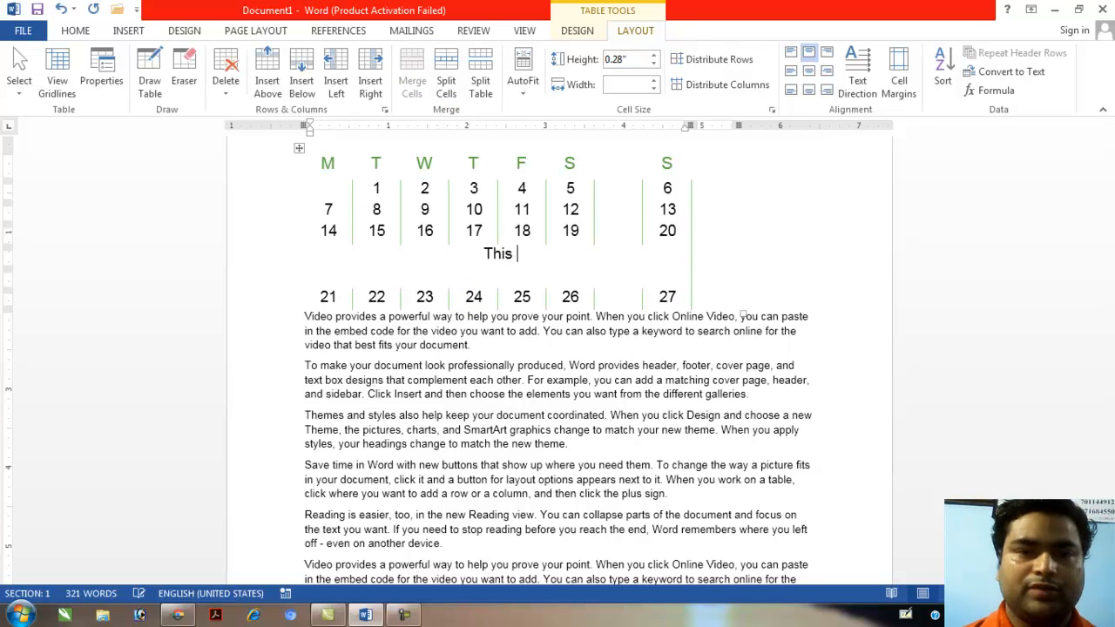
pyautogui.write('s m')
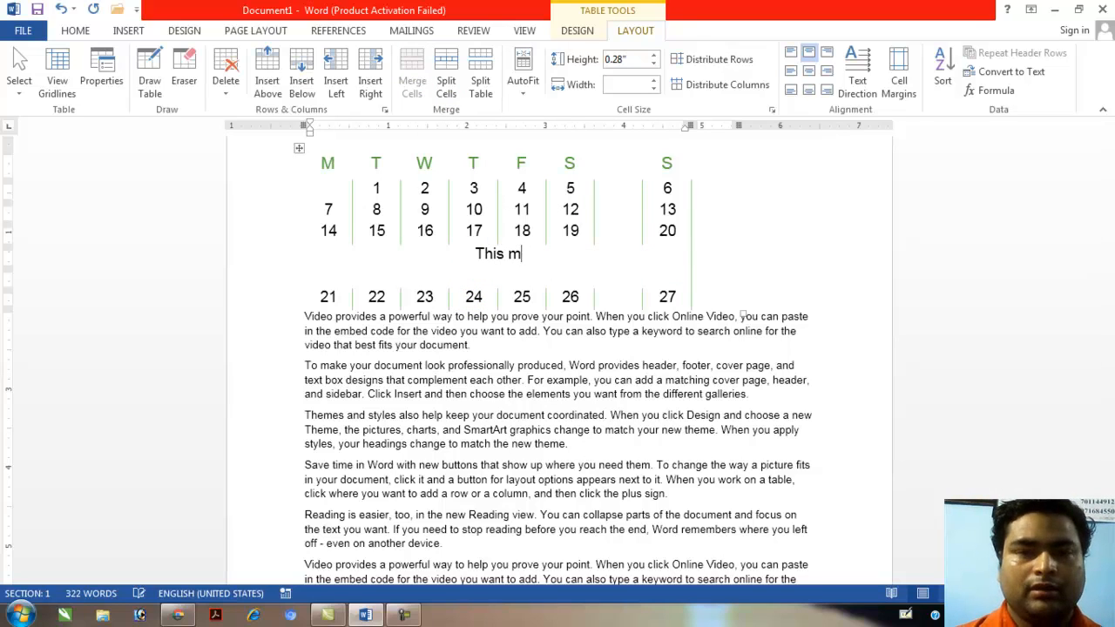
pyautogui.write('onth')
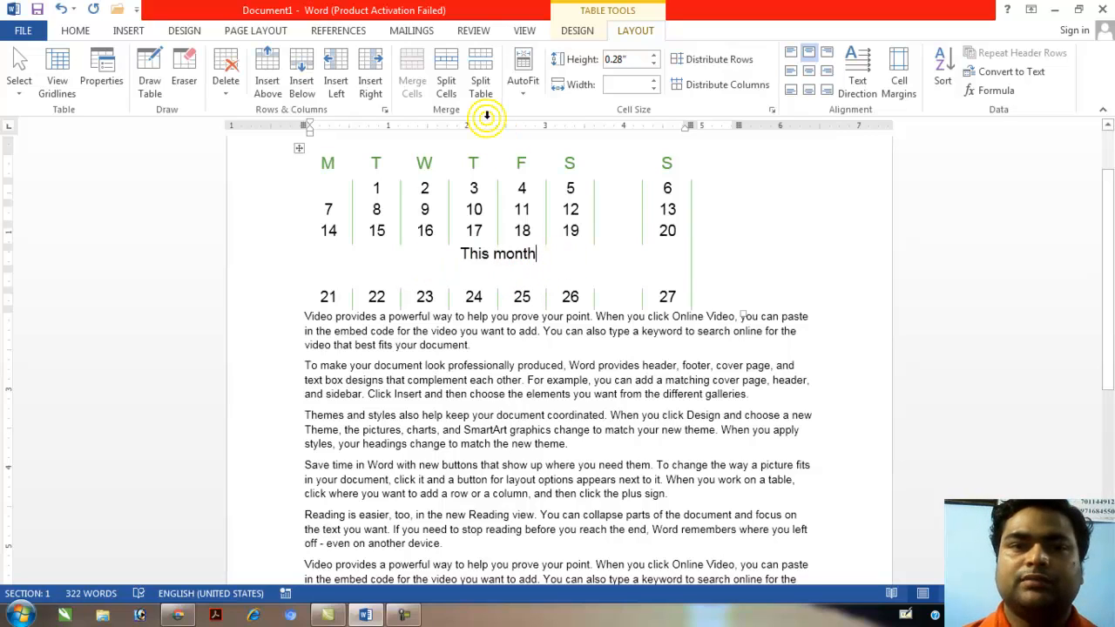
pyautogui.write(' 202')
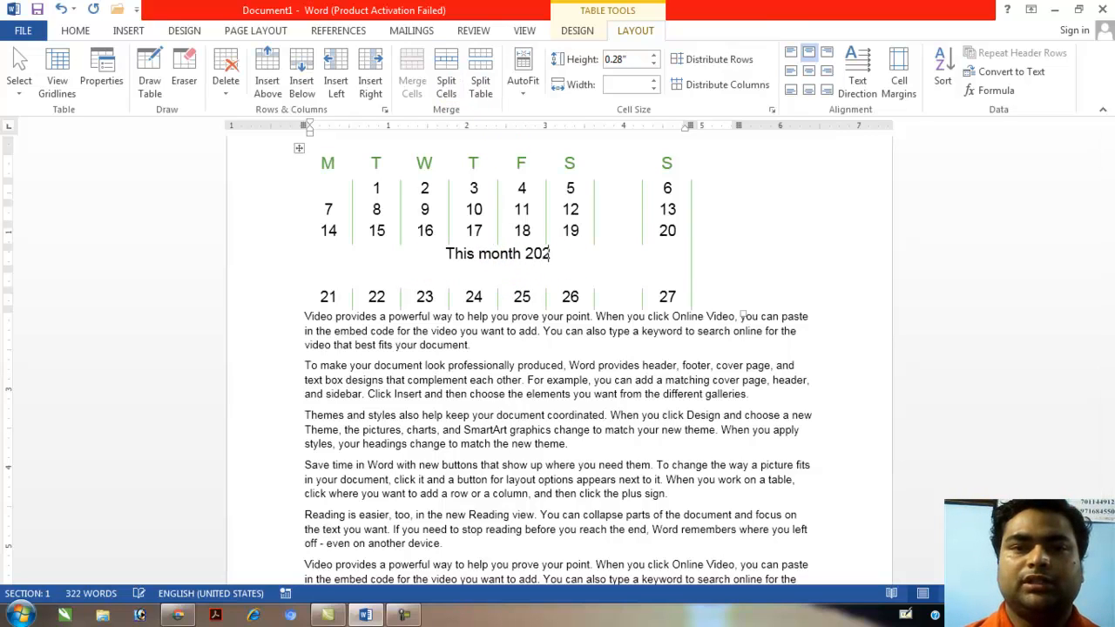
pyautogui.write('0 may')
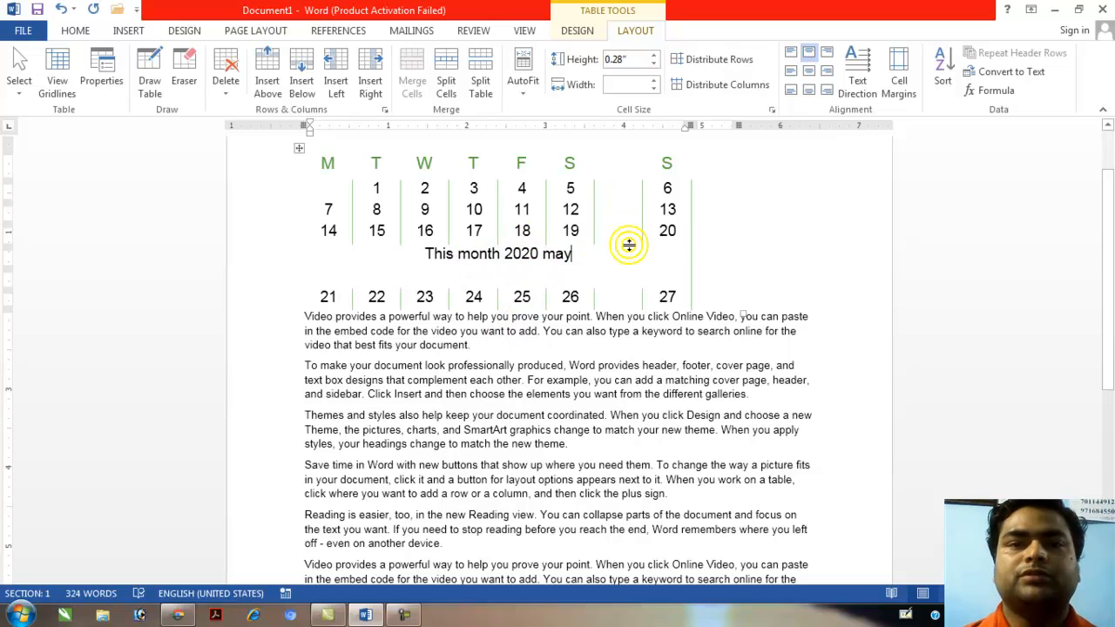
# - Split the cell containing 20 into two columns
pyautogui.click(669, 229)
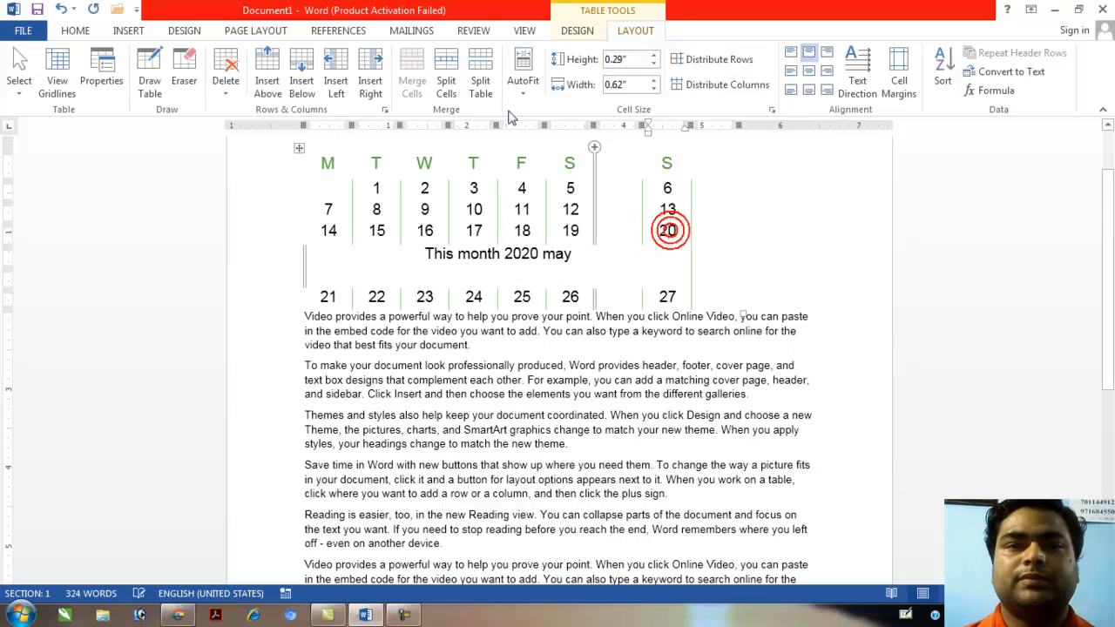
pyautogui.click(447, 87)
pyautogui.press('Return')
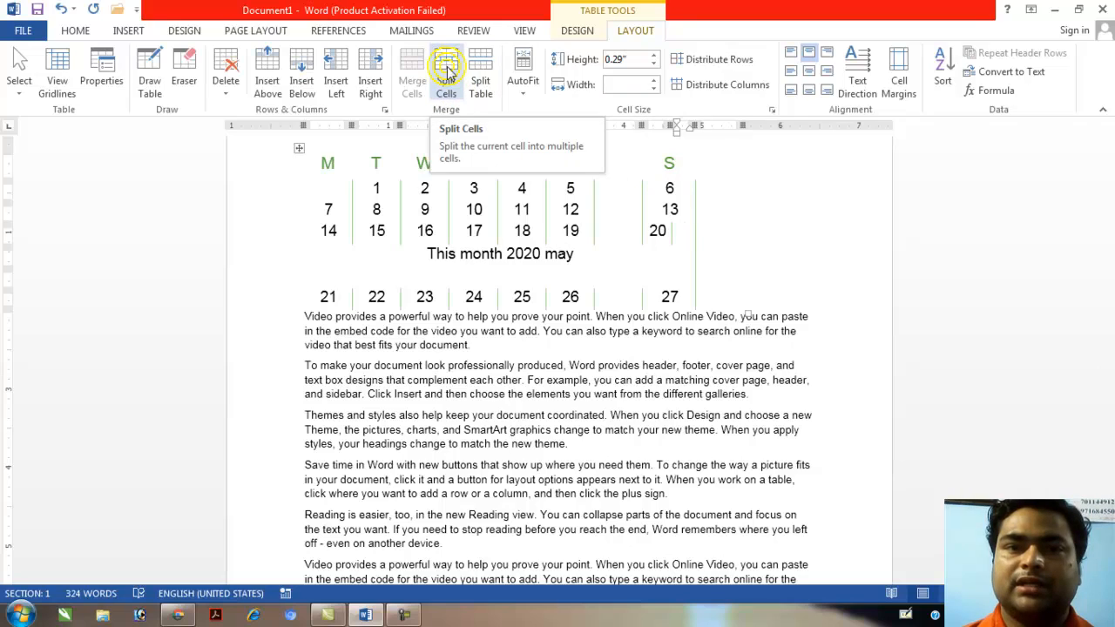
# - Split the cell containing 27 into 3 columns and 2 rows
pyautogui.click(675, 297)
pyautogui.click(672, 297)
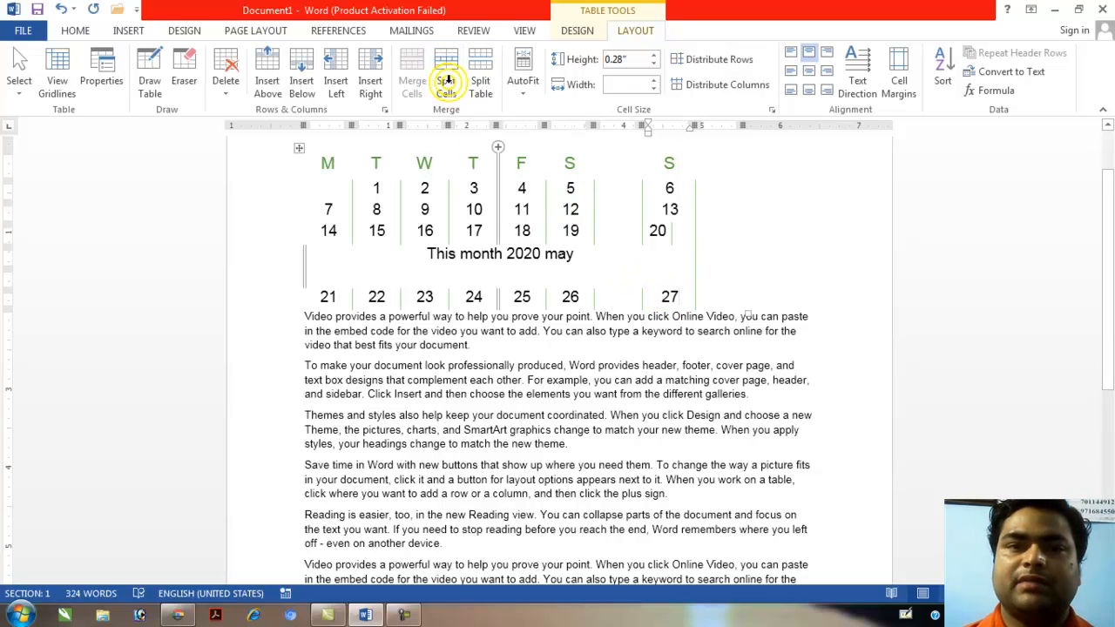
pyautogui.click(446, 84)
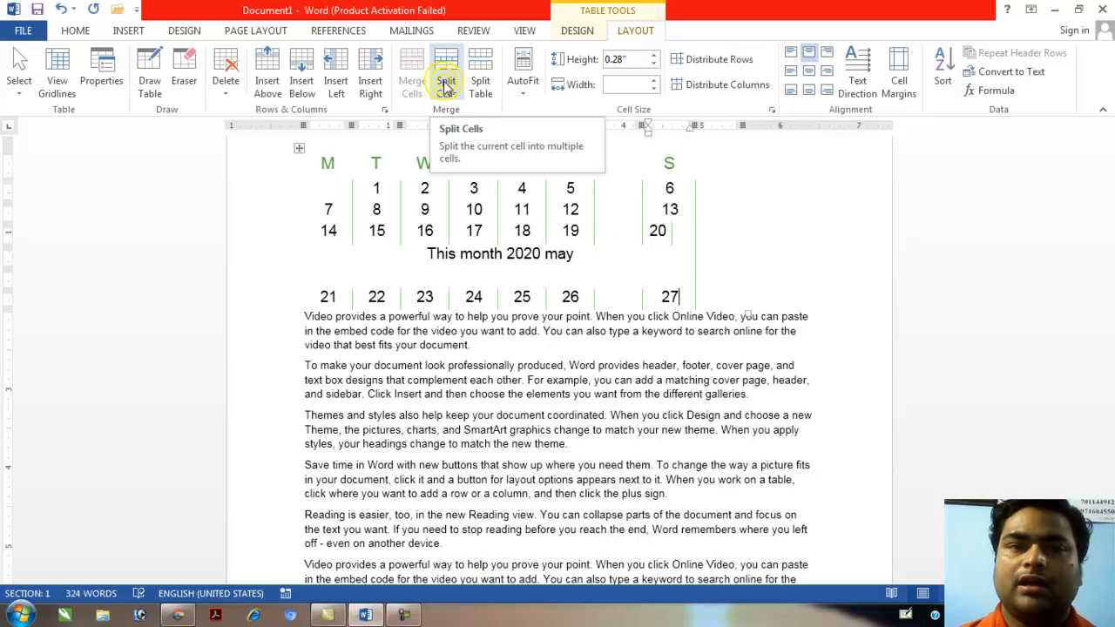
pyautogui.click(446, 84)
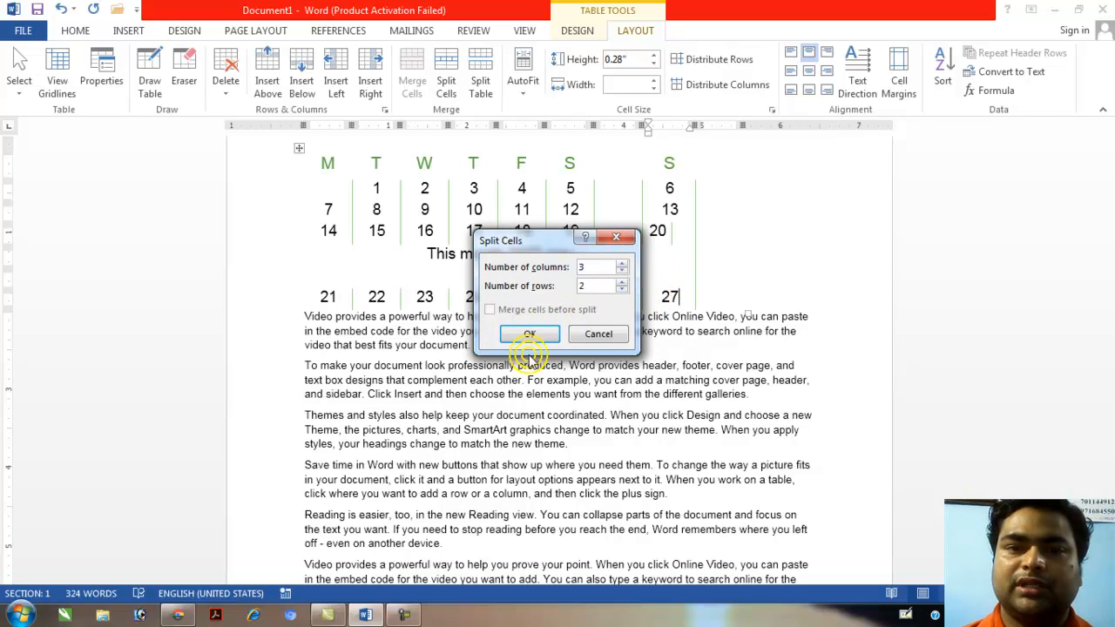
pyautogui.click(530, 335)
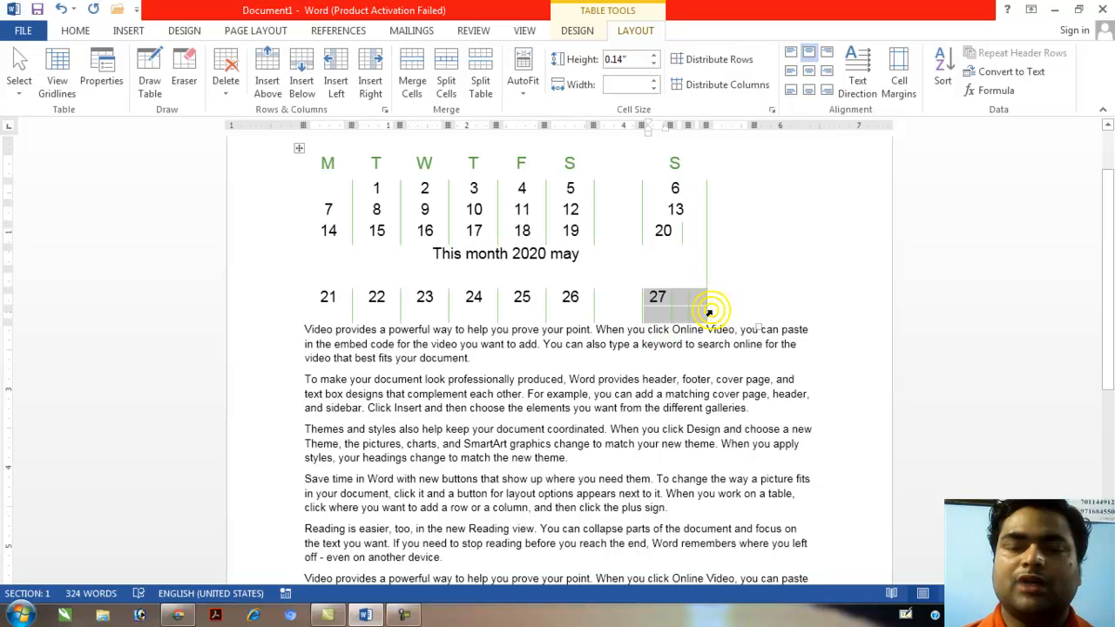
# - Fill the new cells beside 27 with 1 and 5, and enter 2 in the cell below the 1
pyautogui.rightClick(711, 309)
pyautogui.click(691, 295)
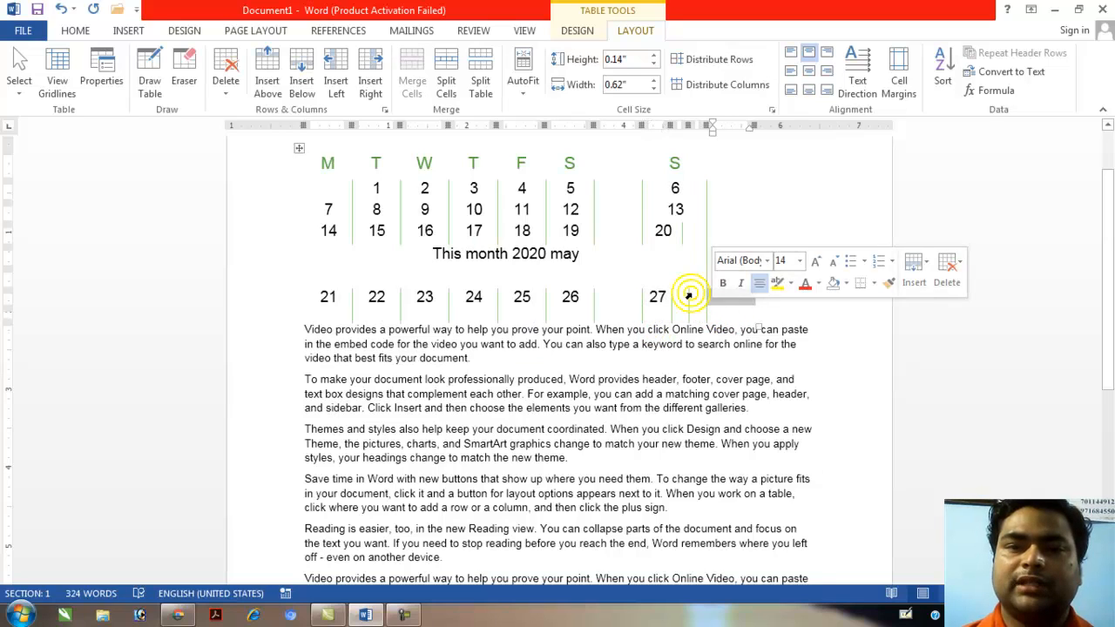
pyautogui.click(680, 297)
pyautogui.write('1')
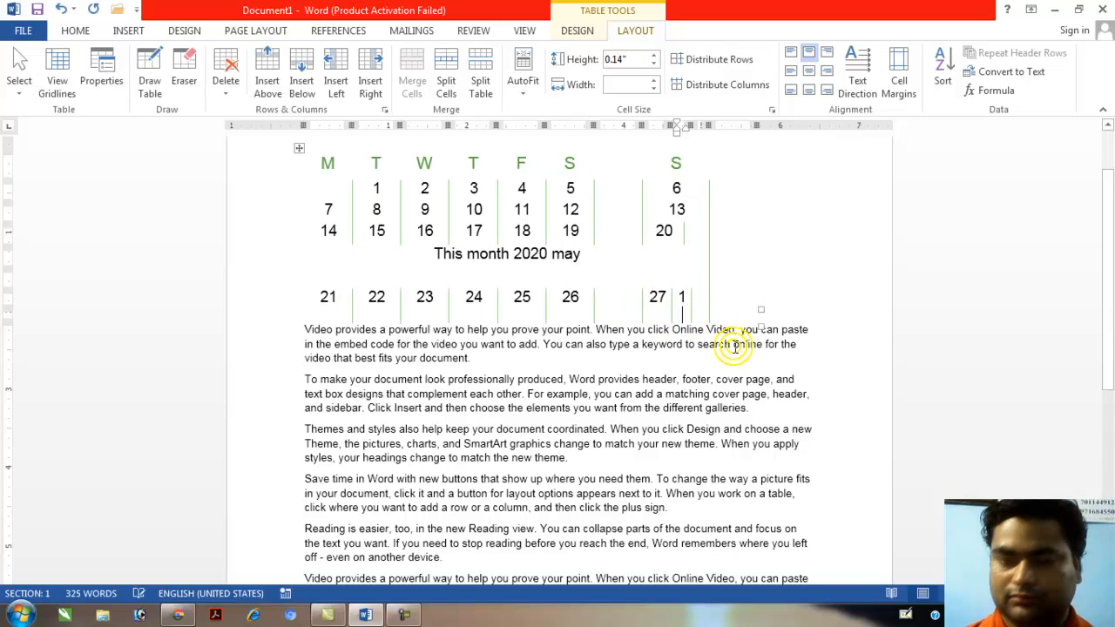
pyautogui.write('2')
pyautogui.click(699, 307)
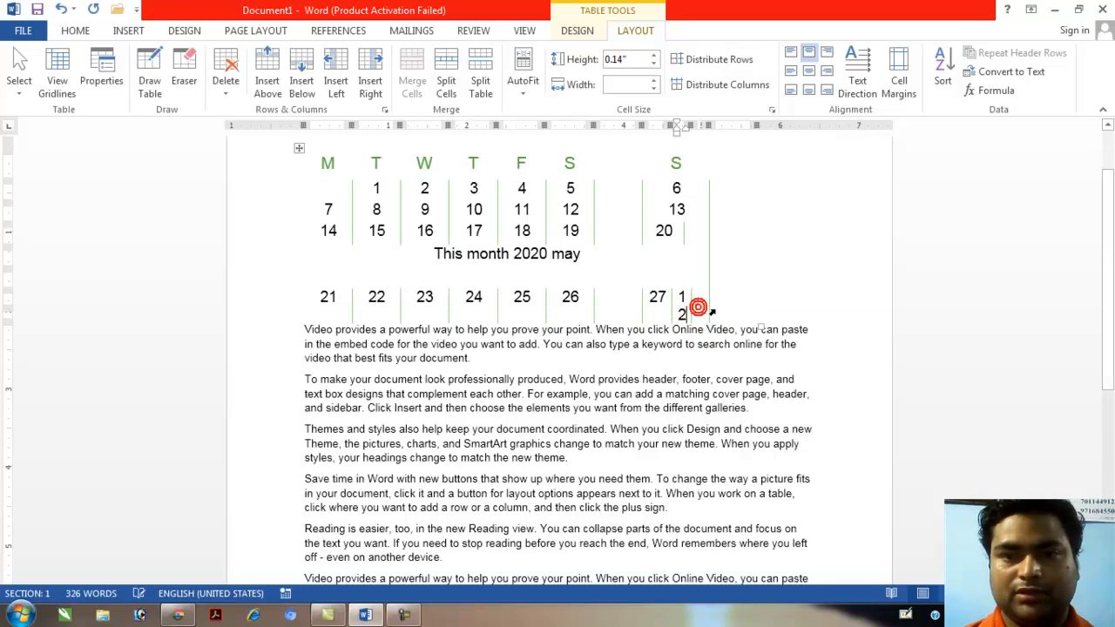
pyautogui.click(701, 297)
pyautogui.write('5')
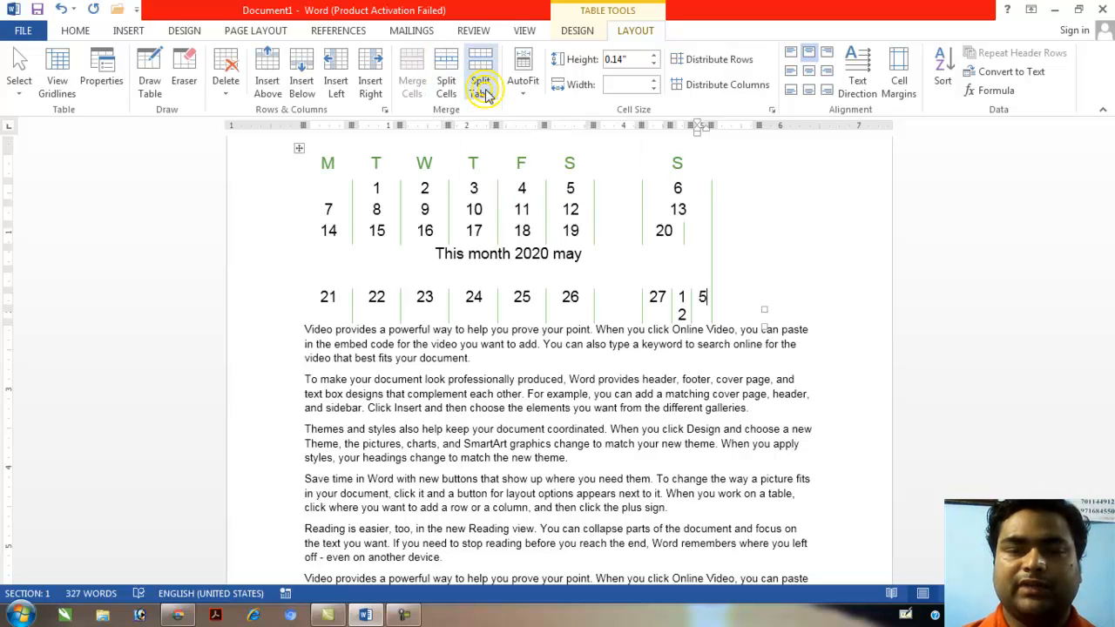
# - Split the table above the row starting with 14, and reposition the new table above the weekday table, shifted slightly to the right
pyautogui.click(702, 235)
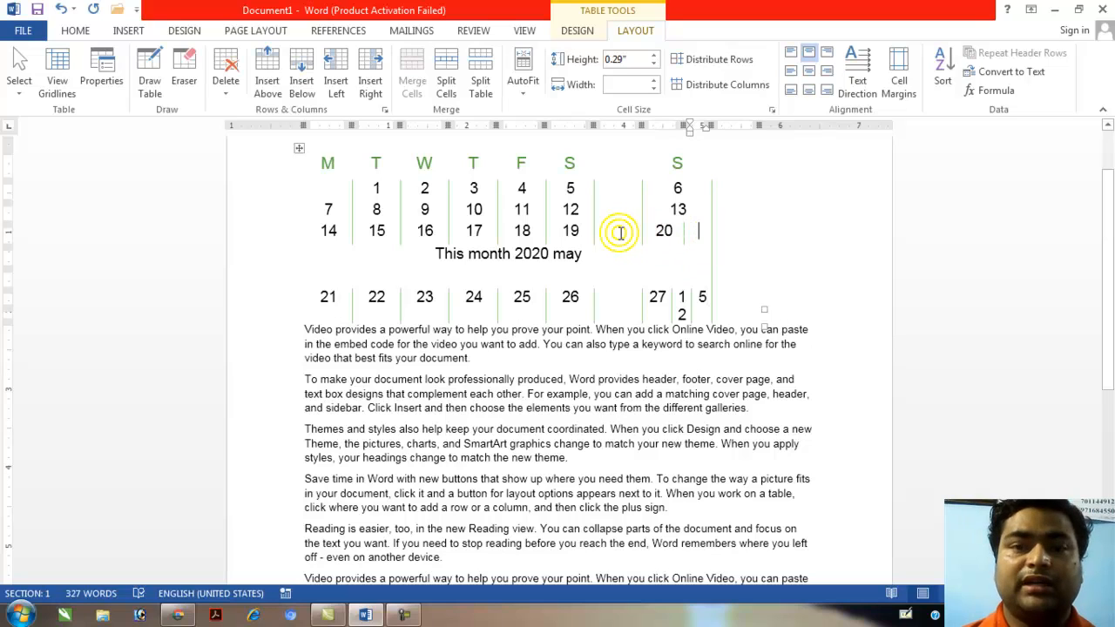
pyautogui.click(523, 114)
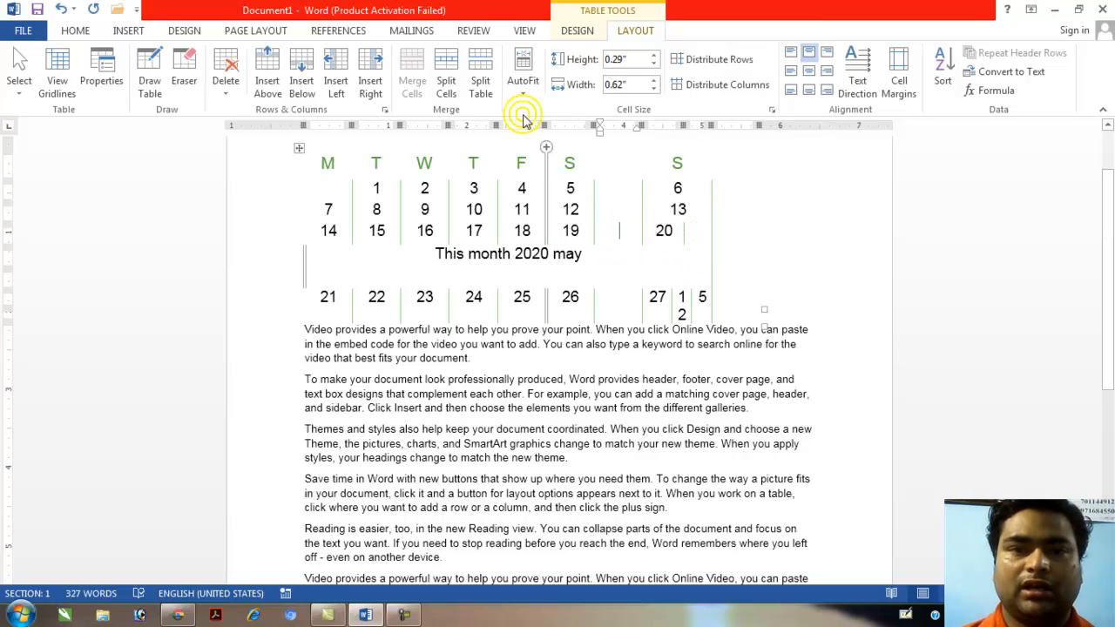
pyautogui.click(488, 80)
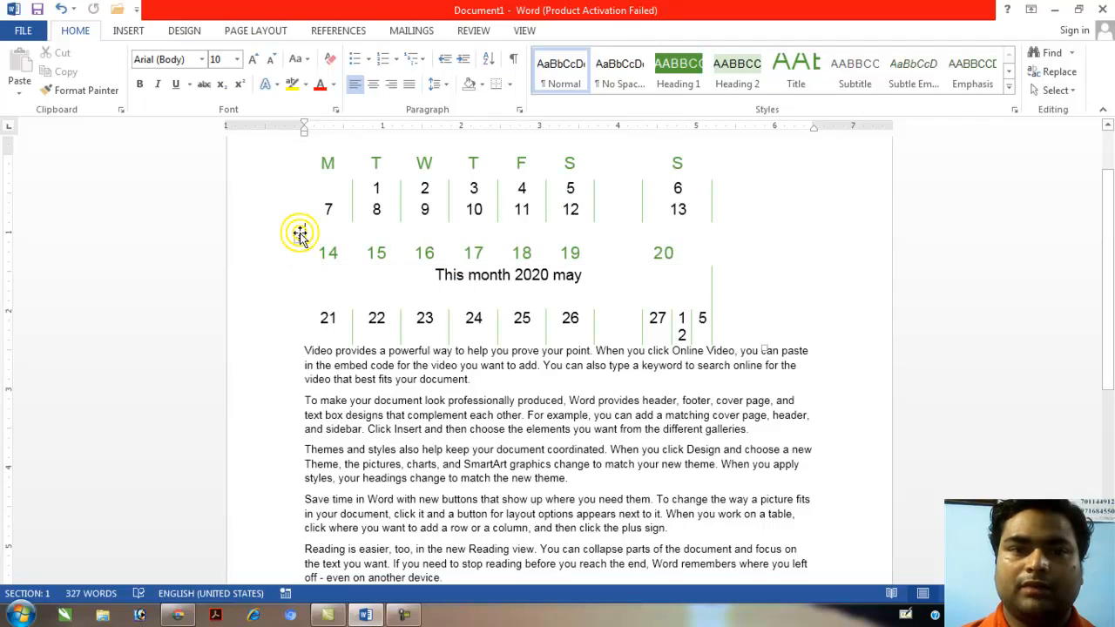
pyautogui.moveTo(297, 241); pyautogui.dragTo(297, 277)
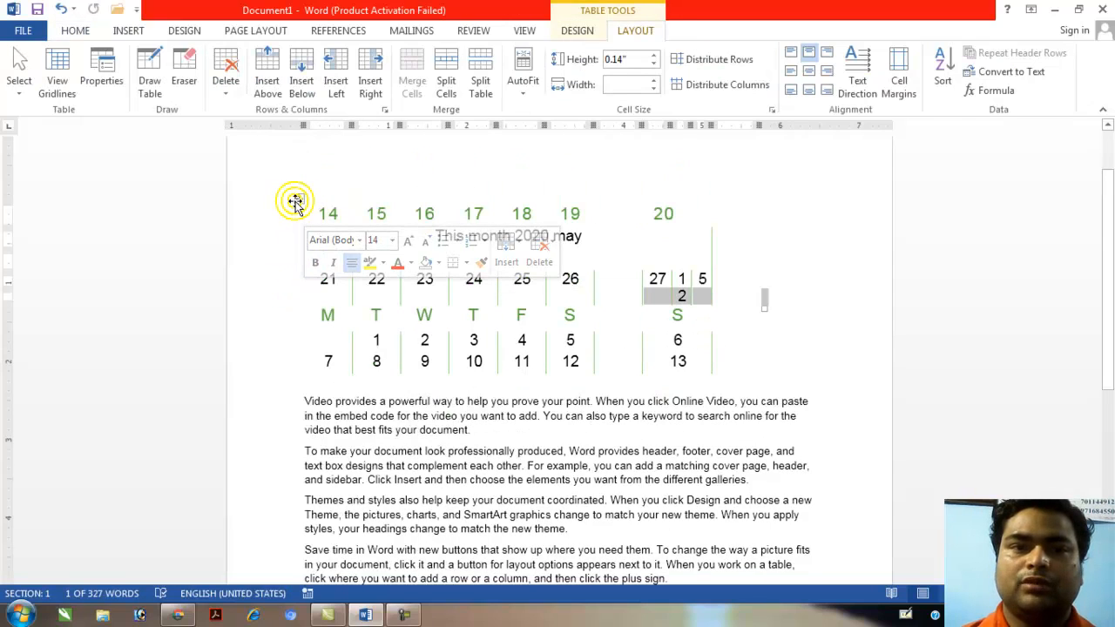
pyautogui.moveTo(318, 200); pyautogui.dragTo(371, 199)
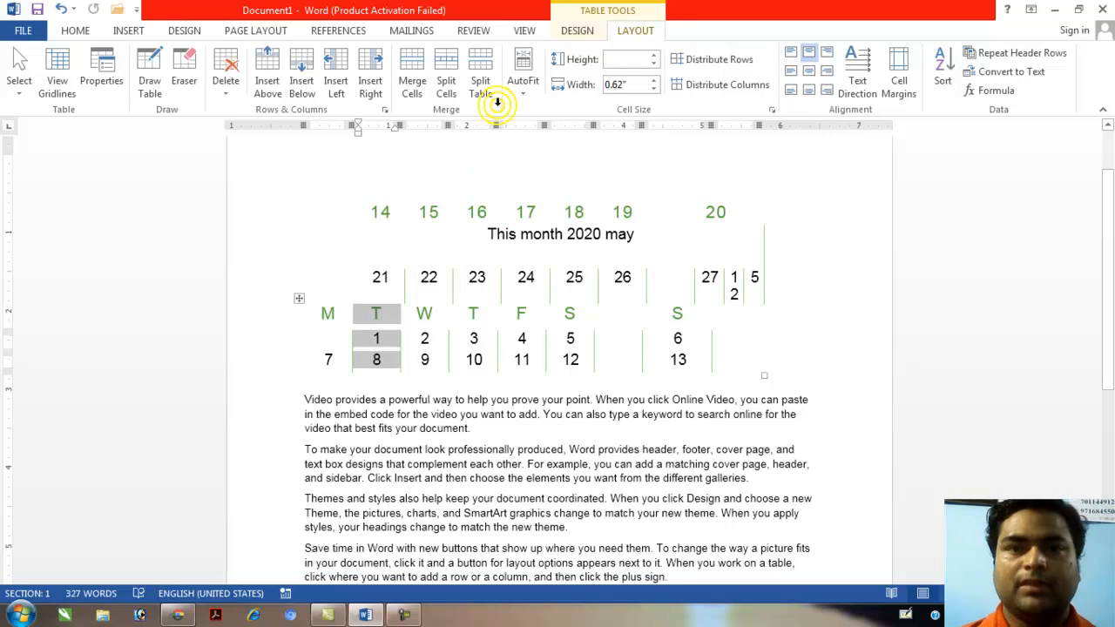
# - AutoFit the weekday table's columns to their contents
pyautogui.click(533, 98)
pyautogui.click(552, 144)
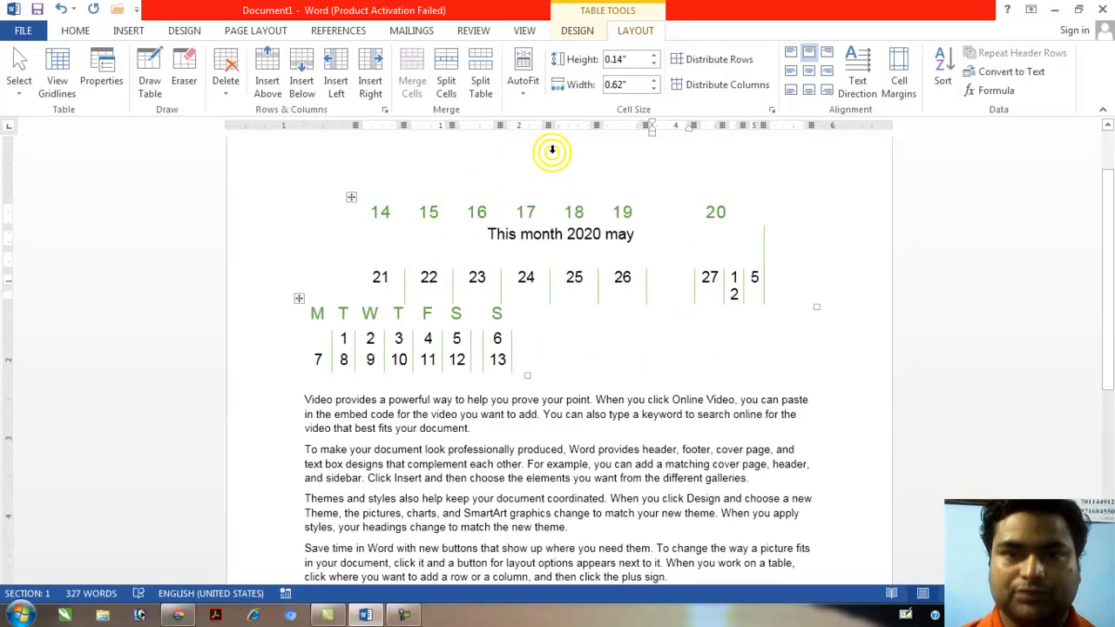
# - Set the height of the row containing 21 to 27 to 0.6", and widen the blank column between 26 and 27
pyautogui.click(653, 52)
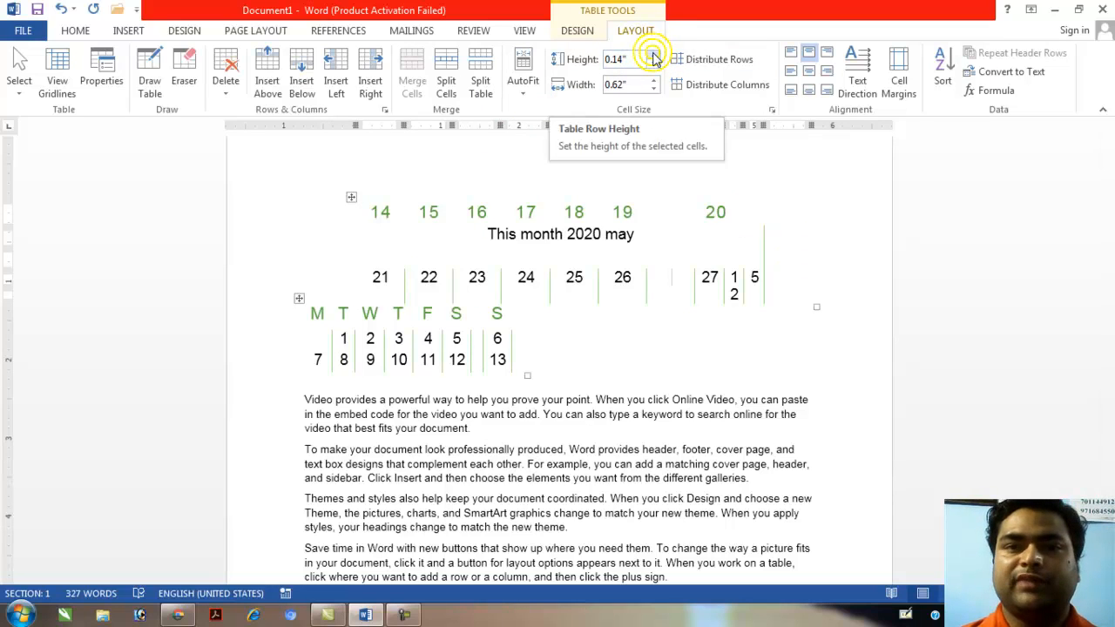
pyautogui.click(654, 54)
pyautogui.click(654, 54)
pyautogui.click(654, 54)
pyautogui.click(654, 54)
pyautogui.click(654, 54)
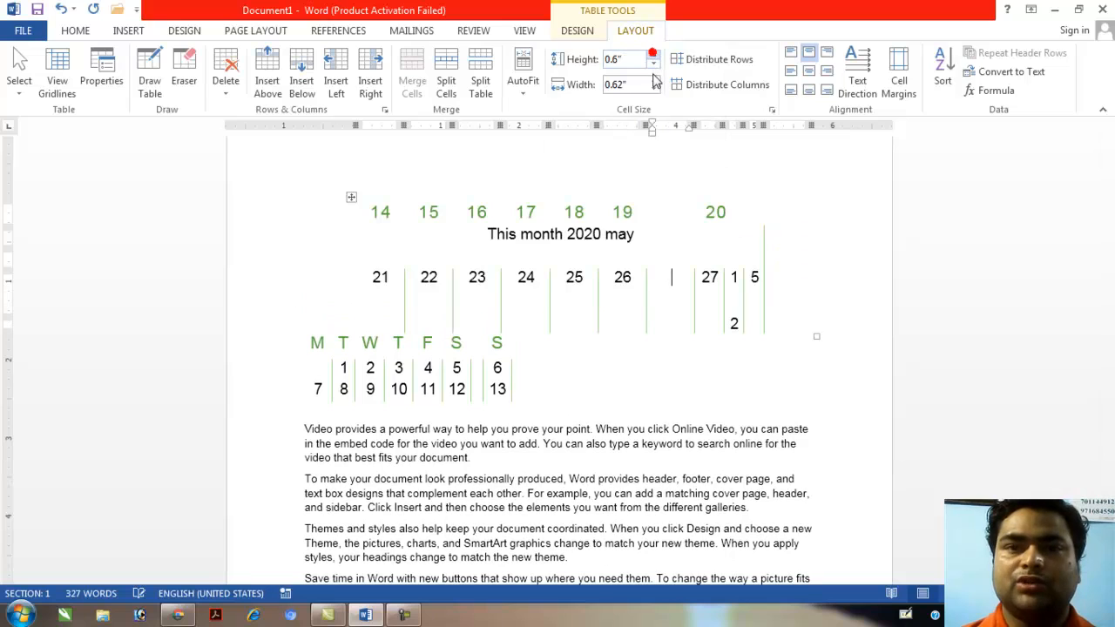
pyautogui.click(653, 80)
pyautogui.click(652, 80)
pyautogui.click(652, 80)
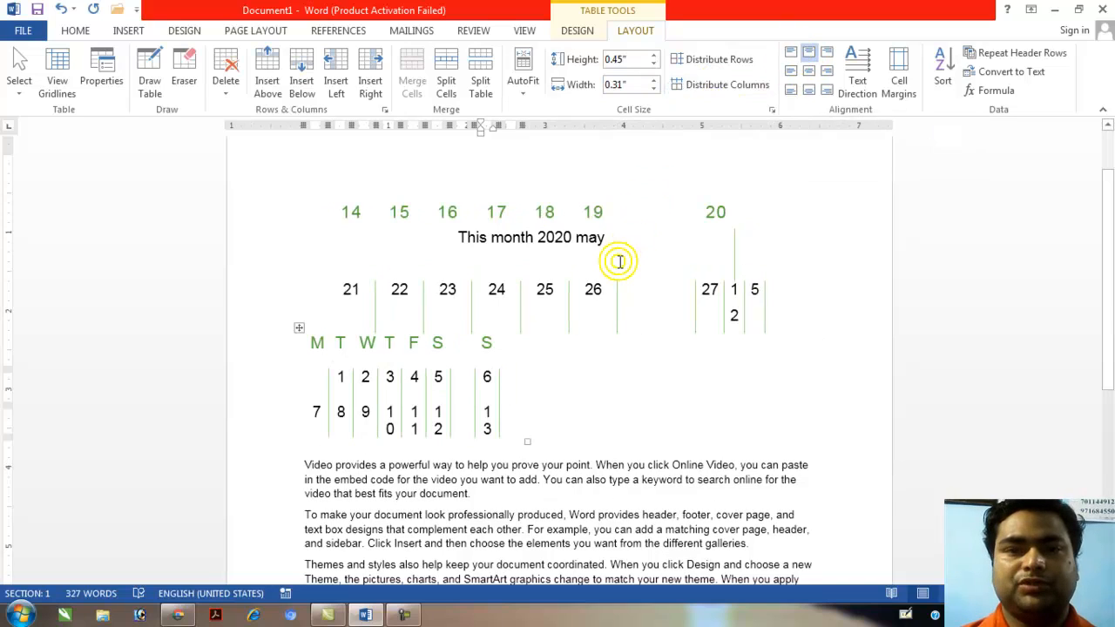
# - Try bottom-right and top-left alignment on the "This month 2020 may" cell, and leave its text centred both horizontally and vertically
pyautogui.click(586, 237)
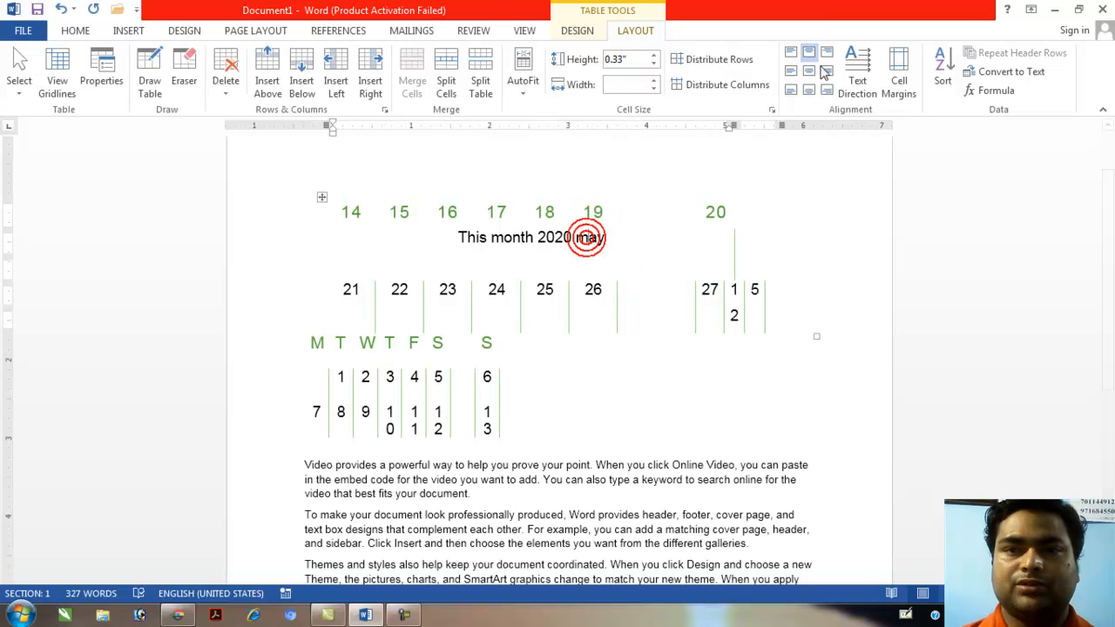
pyautogui.click(809, 71)
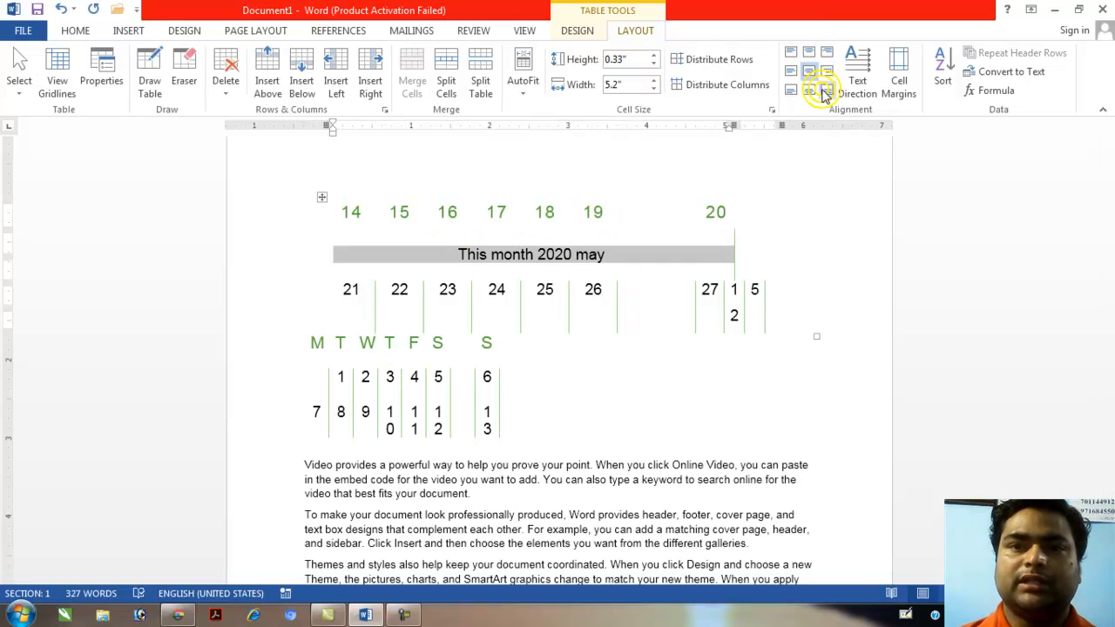
pyautogui.click(824, 94)
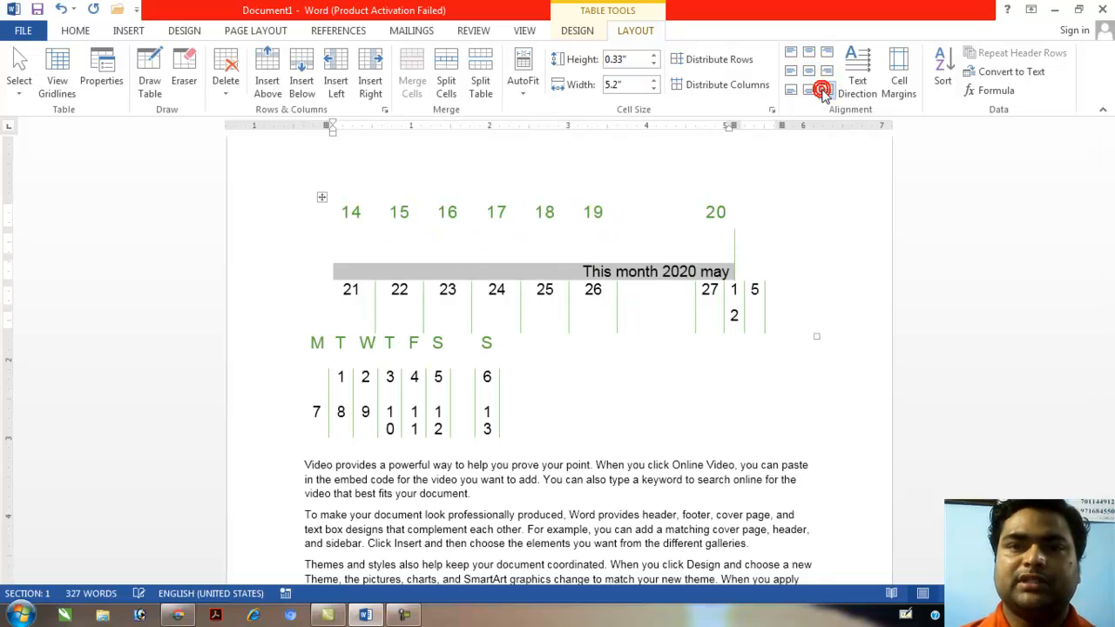
pyautogui.click(789, 54)
pyautogui.click(789, 54)
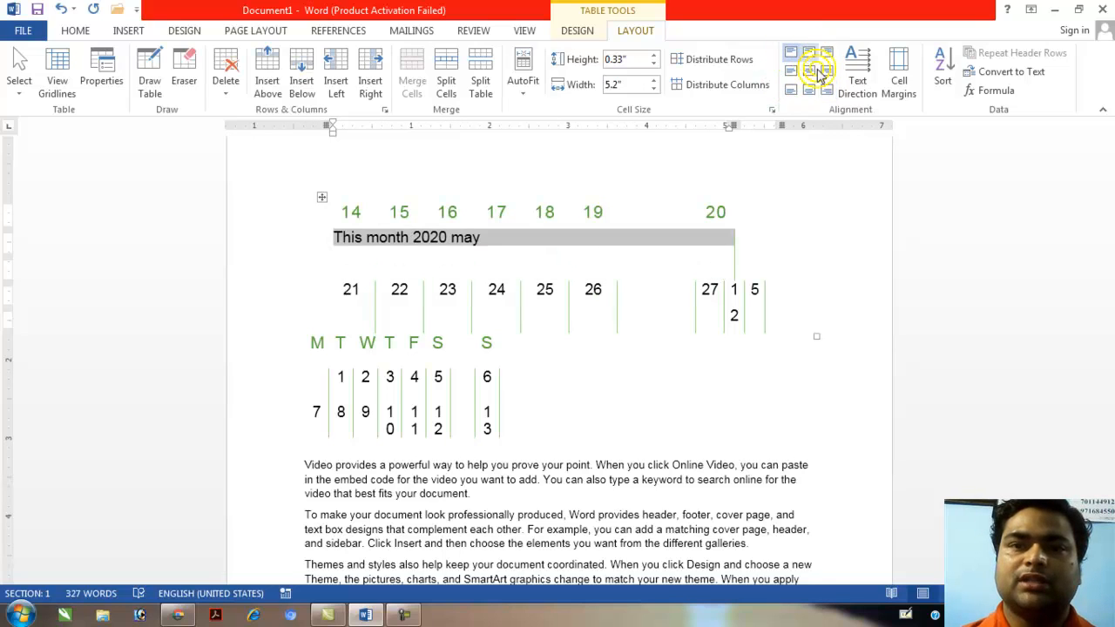
pyautogui.click(810, 71)
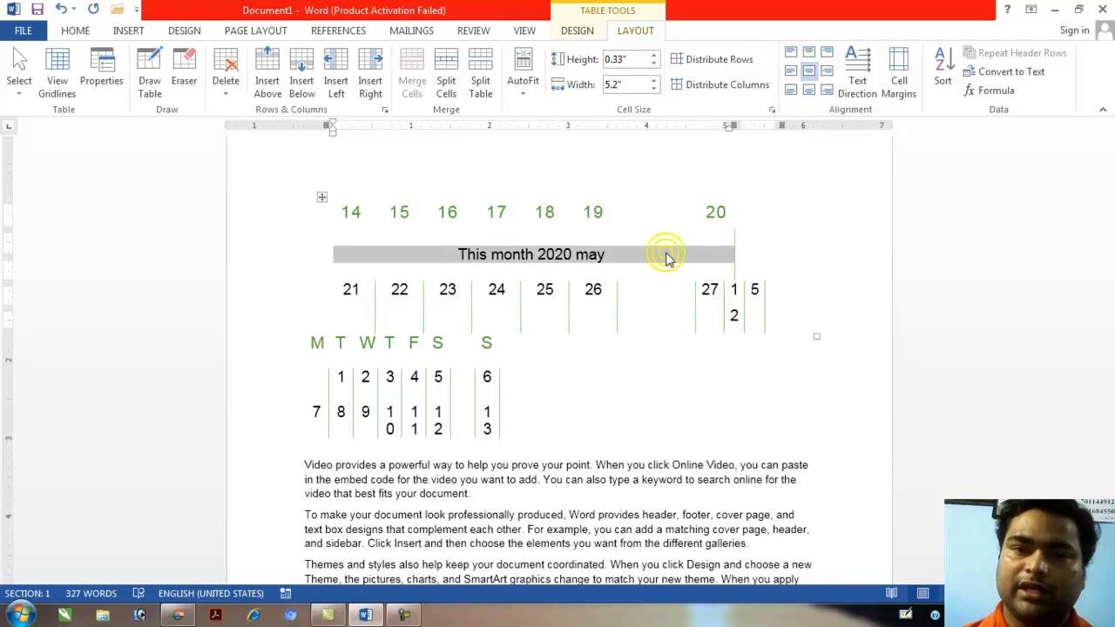
pyautogui.click(601, 215)
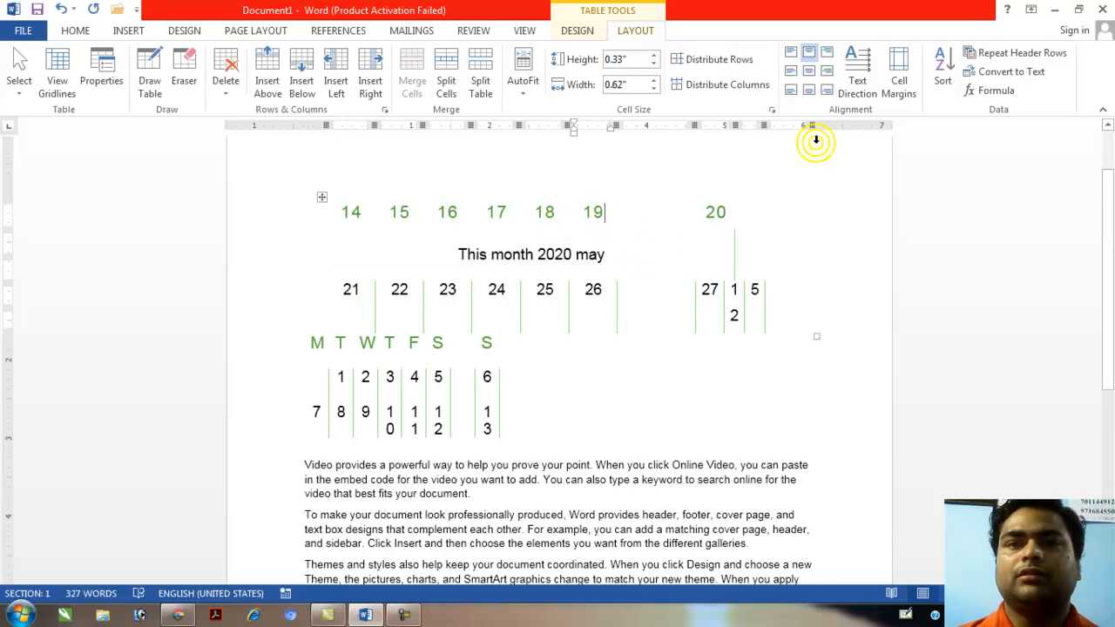
# - Cycle the text direction of the cell containing 19, leaving the number rotated to read vertically downwards
pyautogui.click(860, 87)
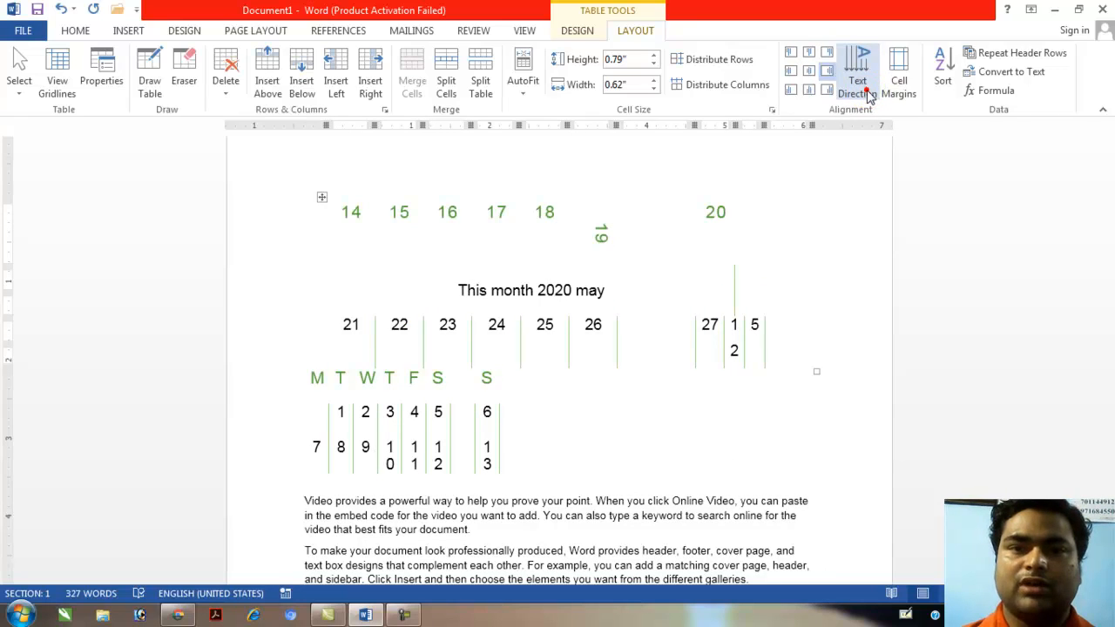
pyautogui.click(866, 92)
pyautogui.click(866, 92)
pyautogui.click(867, 93)
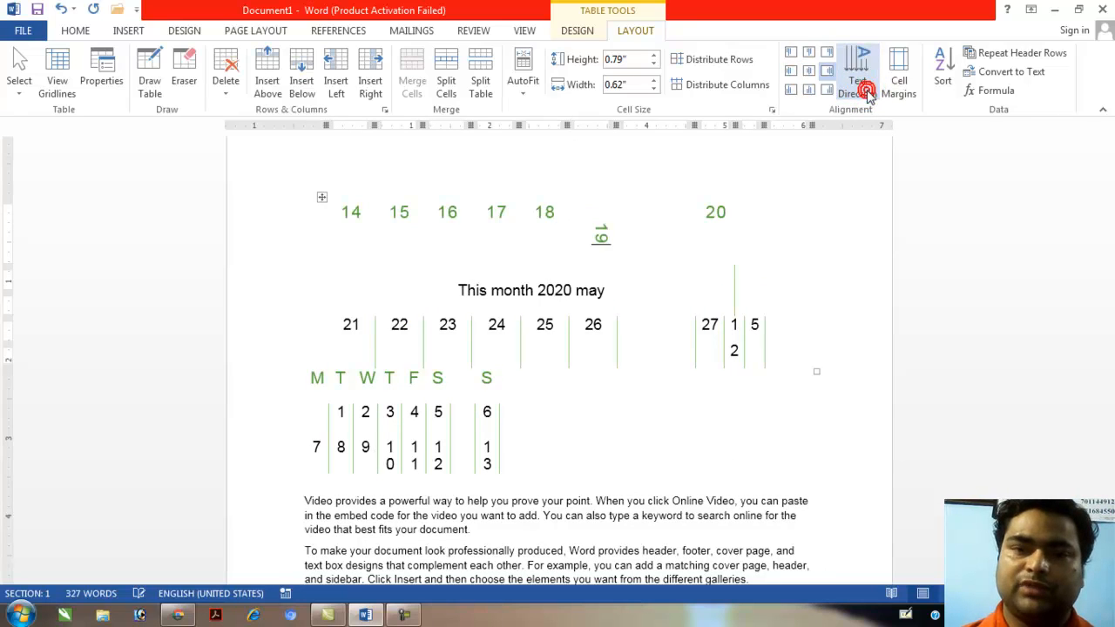
pyautogui.click(867, 93)
pyautogui.click(866, 92)
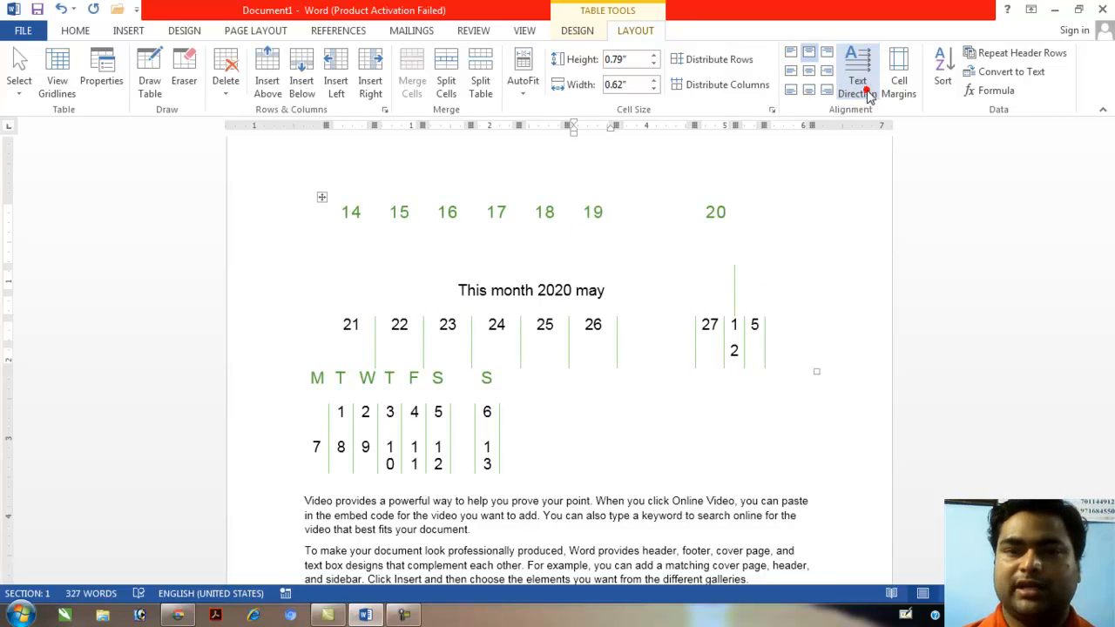
pyautogui.click(867, 93)
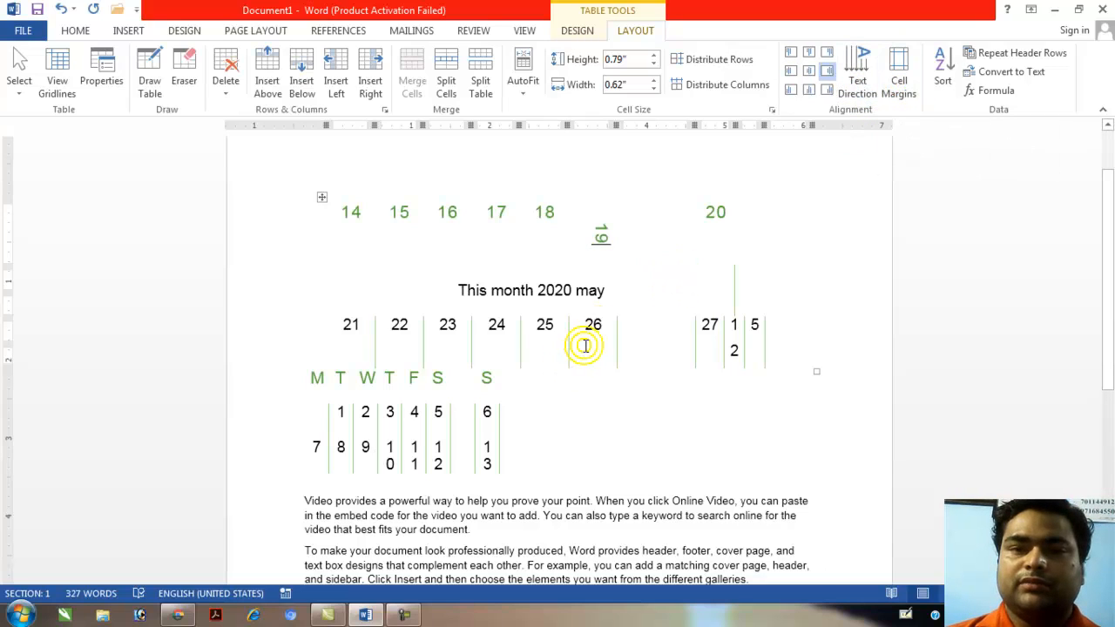
# - Adjust the default cell margins of the table containing the cells 25 and 26
pyautogui.moveTo(608, 334); pyautogui.dragTo(533, 336)
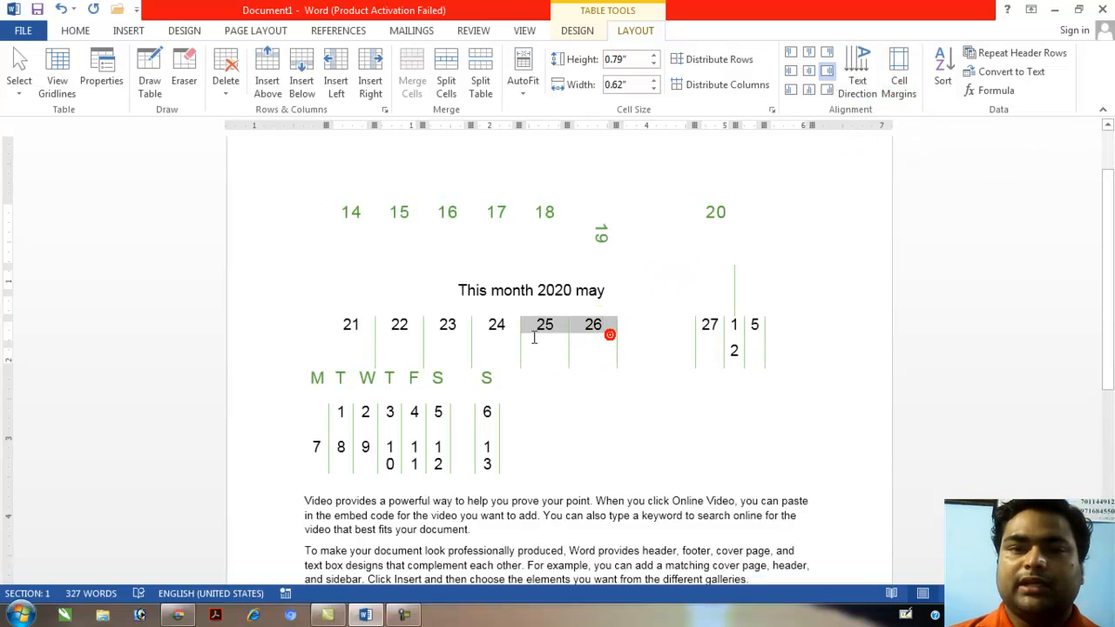
pyautogui.click(899, 94)
pyautogui.click(899, 94)
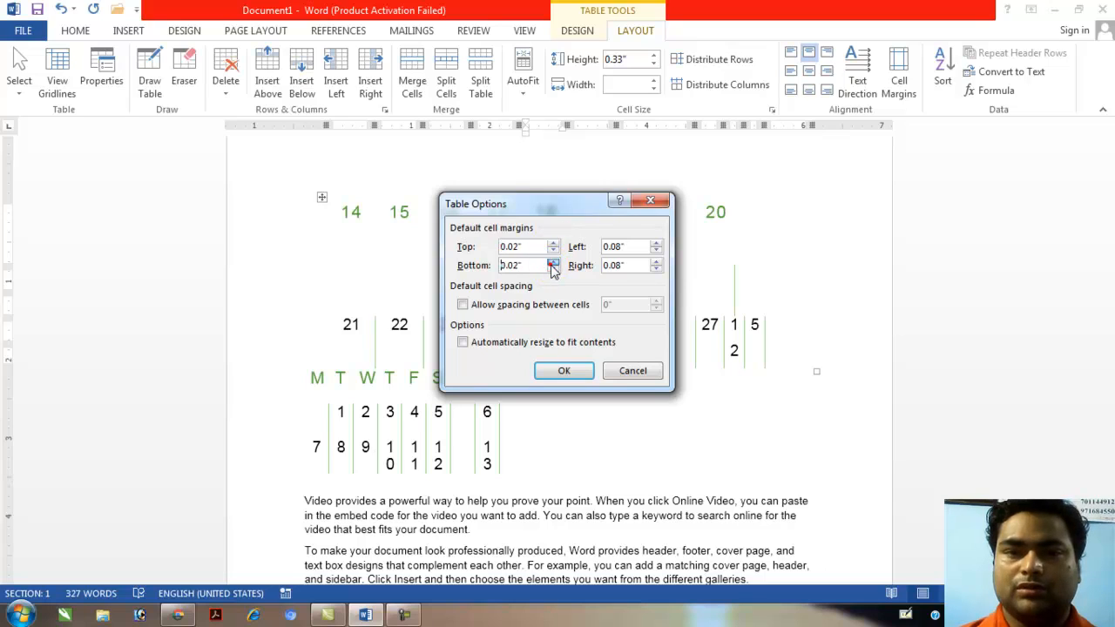
pyautogui.click(658, 251)
pyautogui.click(578, 377)
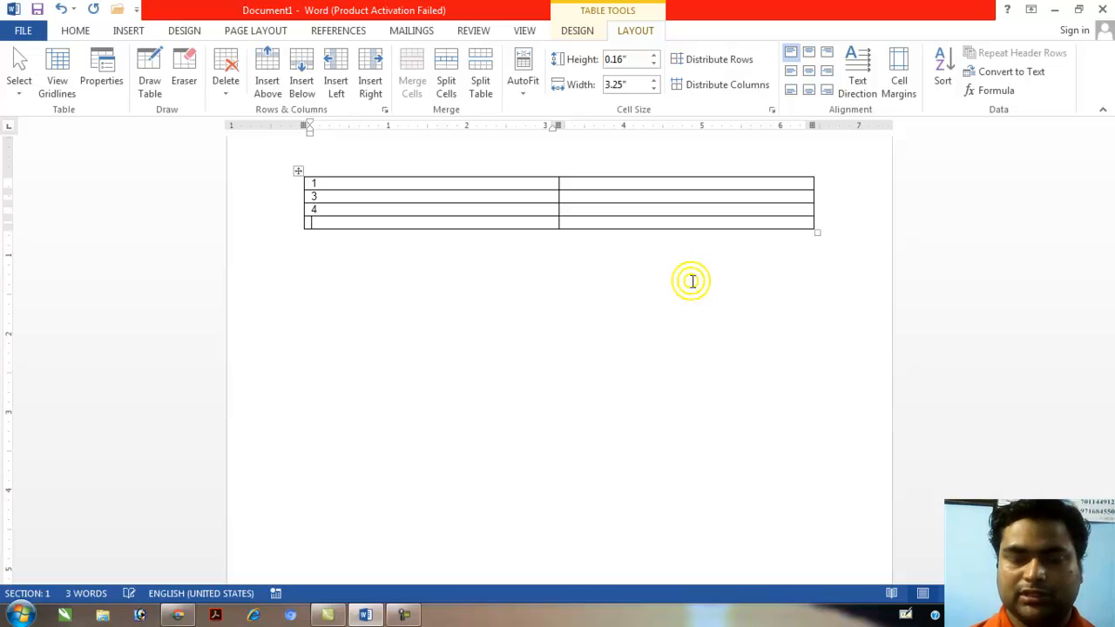
# - Enter 2 in the last row of the first column, and sort the table by Column 1 as numbers in ascending order
pyautogui.write('2')
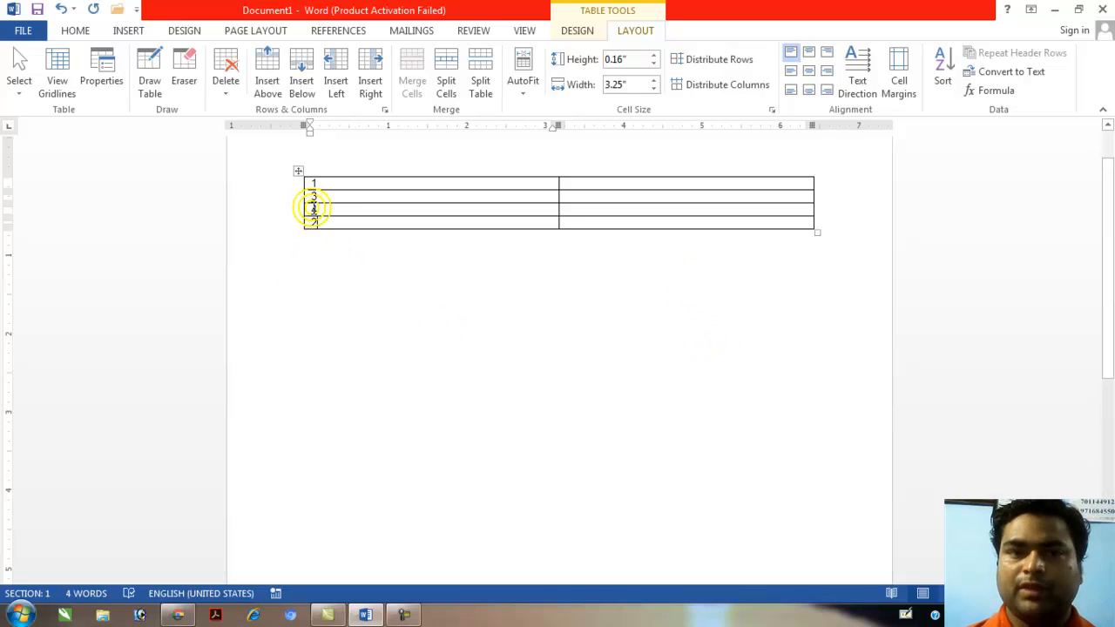
pyautogui.click(332, 184)
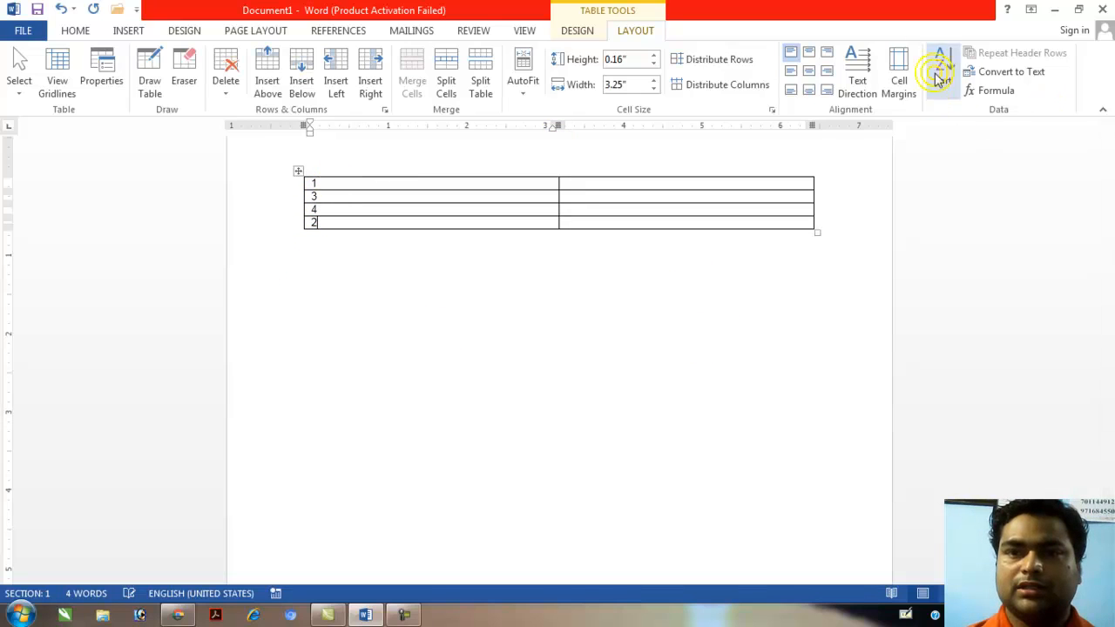
pyautogui.click(949, 72)
pyautogui.click(943, 74)
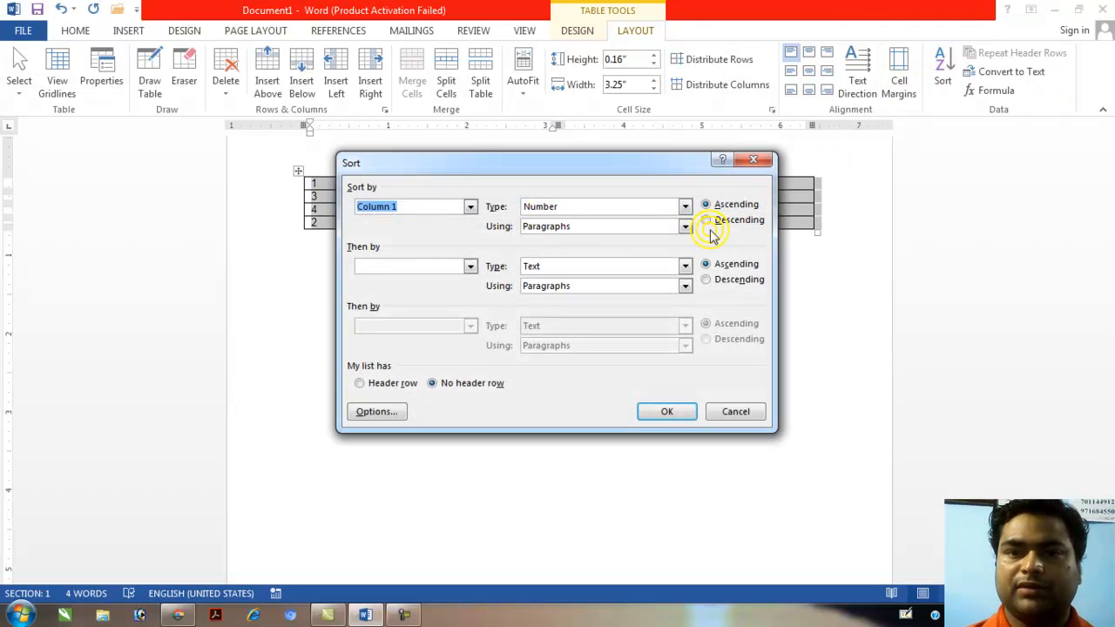
pyautogui.click(671, 409)
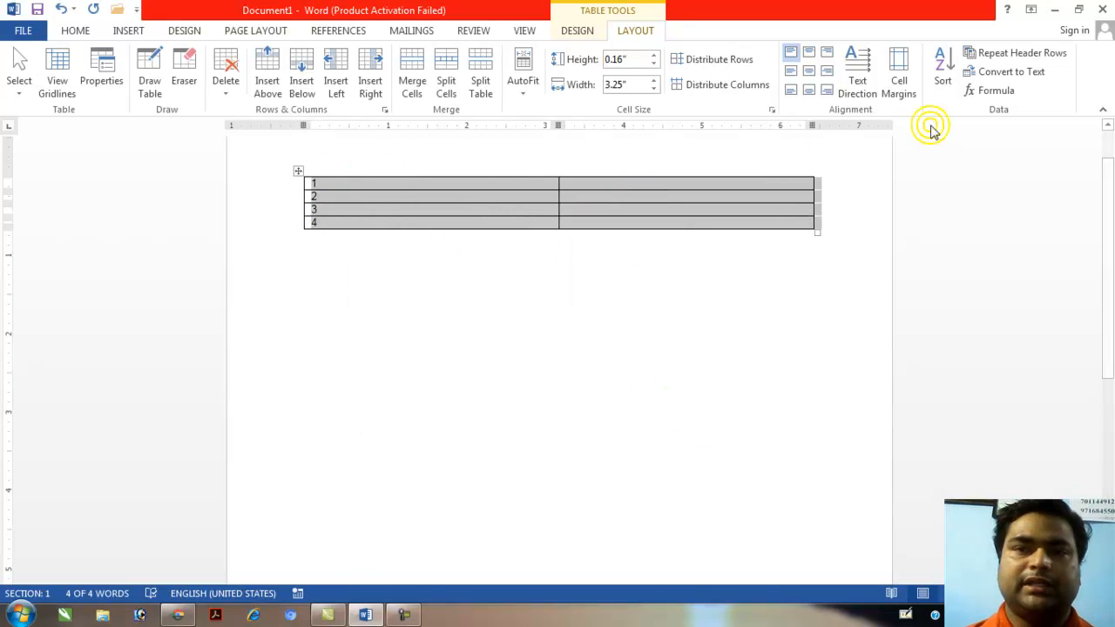
# - Sort the table by Column 1 as numbers in descending order
pyautogui.click(941, 77)
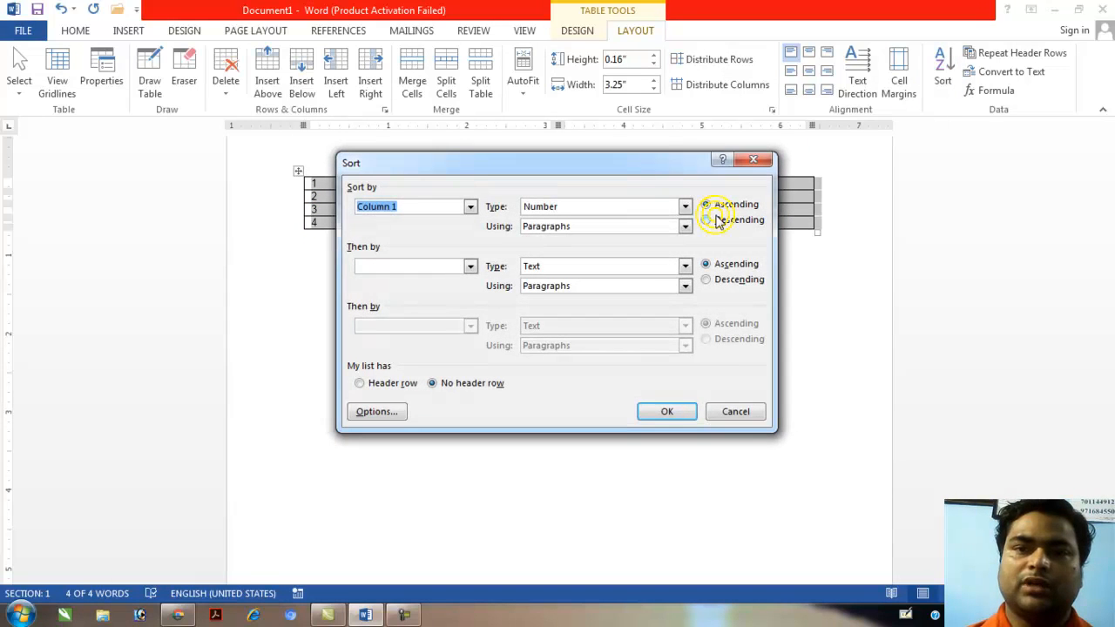
pyautogui.click(708, 220)
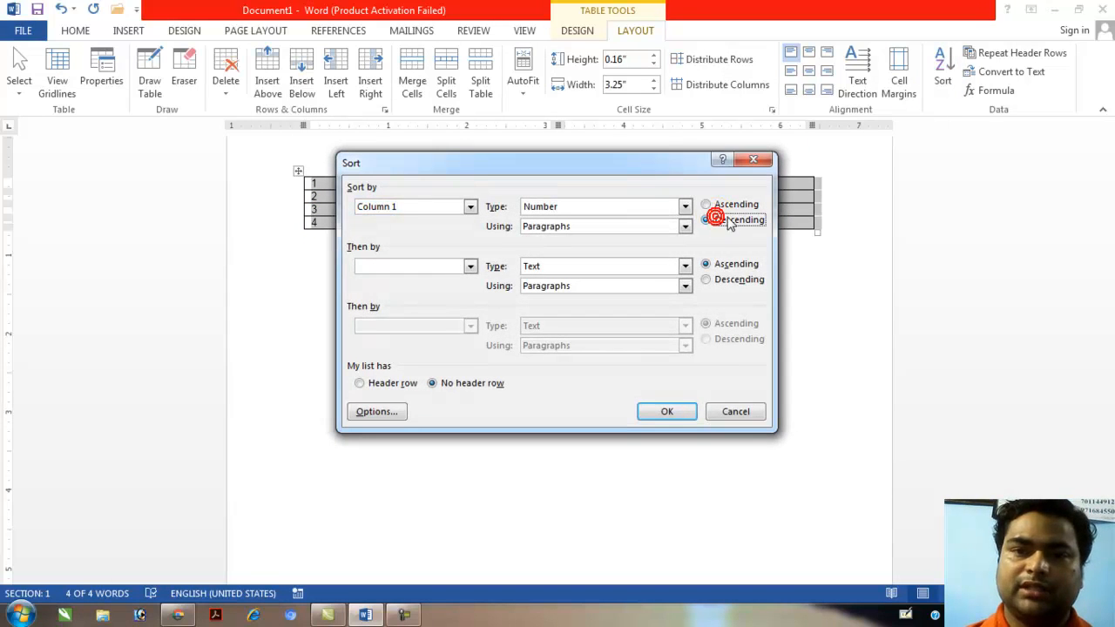
pyautogui.click(668, 412)
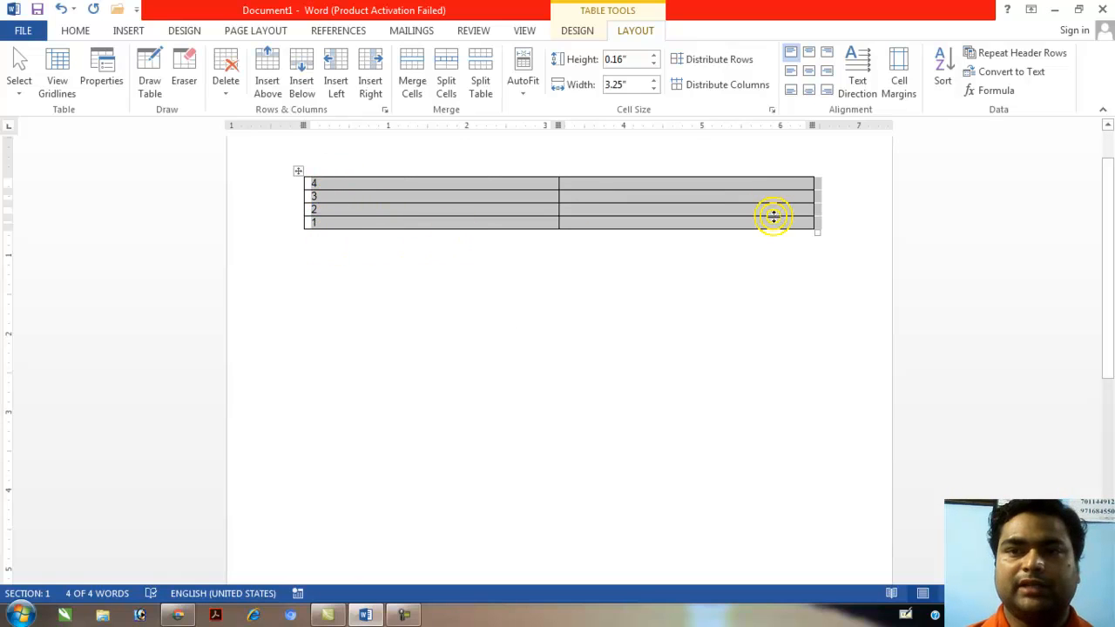
# - Convert the sorted table to text, separating the columns with tabs
pyautogui.click(1016, 54)
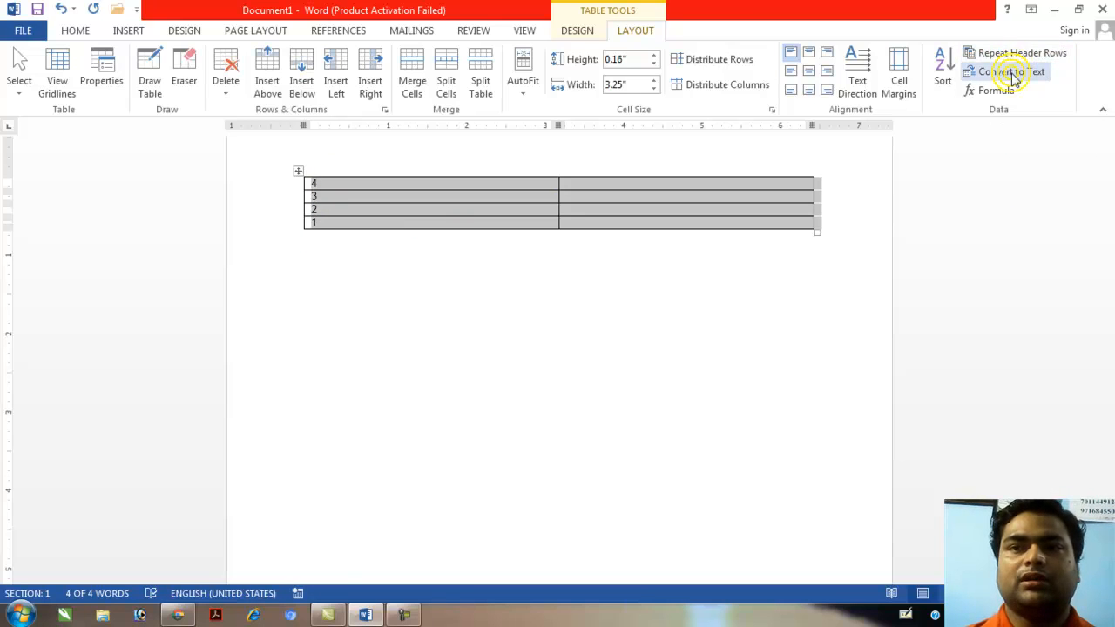
pyautogui.click(1010, 73)
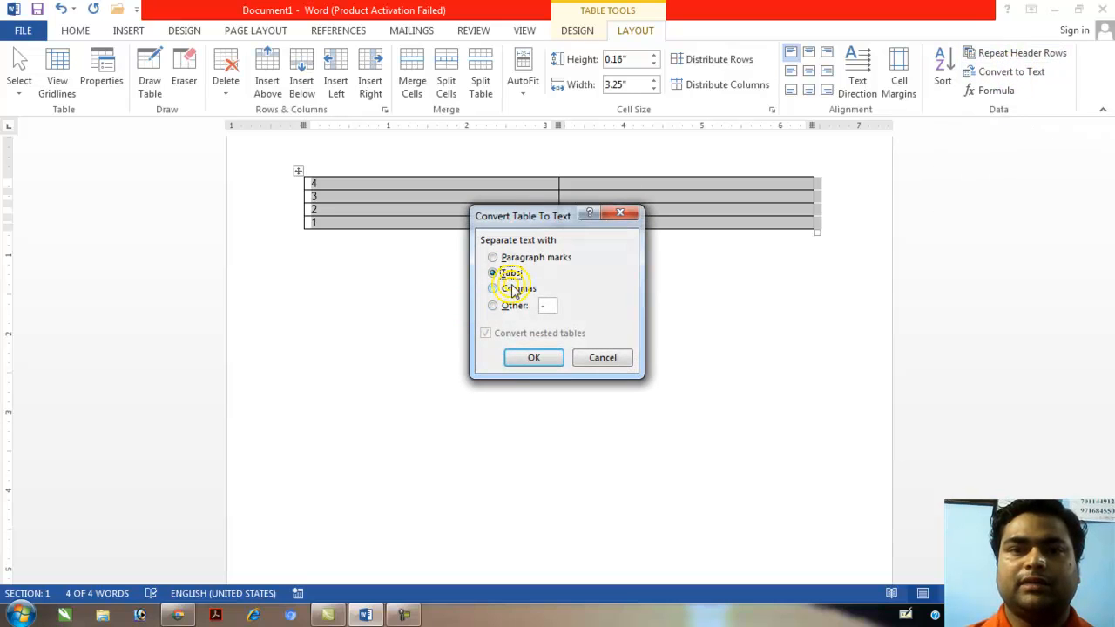
pyautogui.click(533, 357)
pyautogui.click(611, 180)
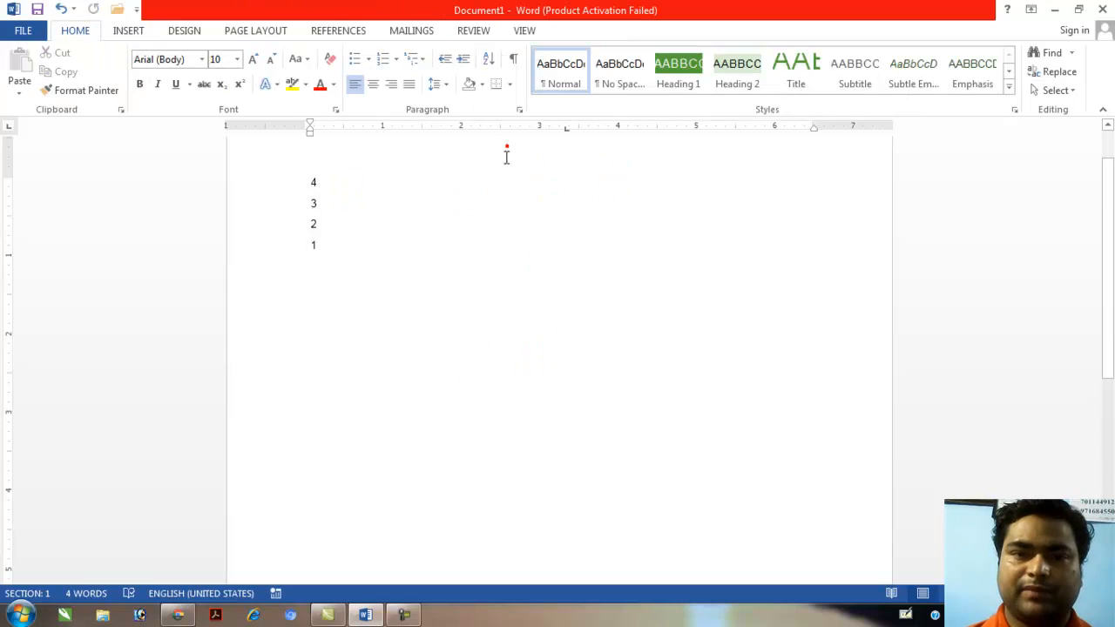
# - Try to turn the converted lines into a numbered list, and undo the numbering
pyautogui.moveTo(507, 150); pyautogui.dragTo(647, 261)
pyautogui.click(642, 249)
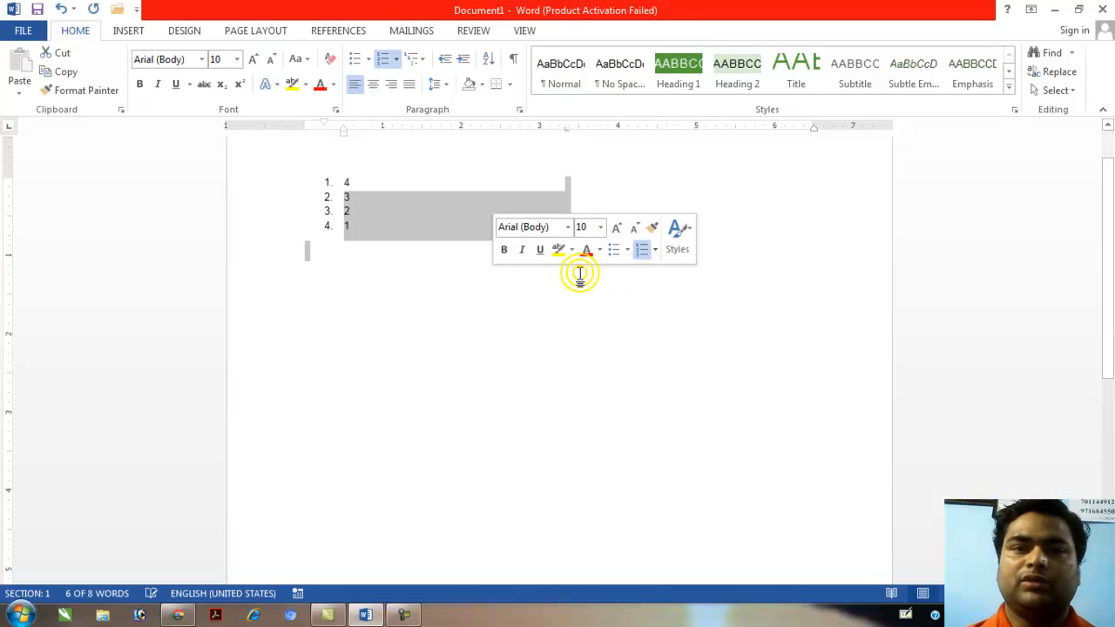
pyautogui.click(478, 272)
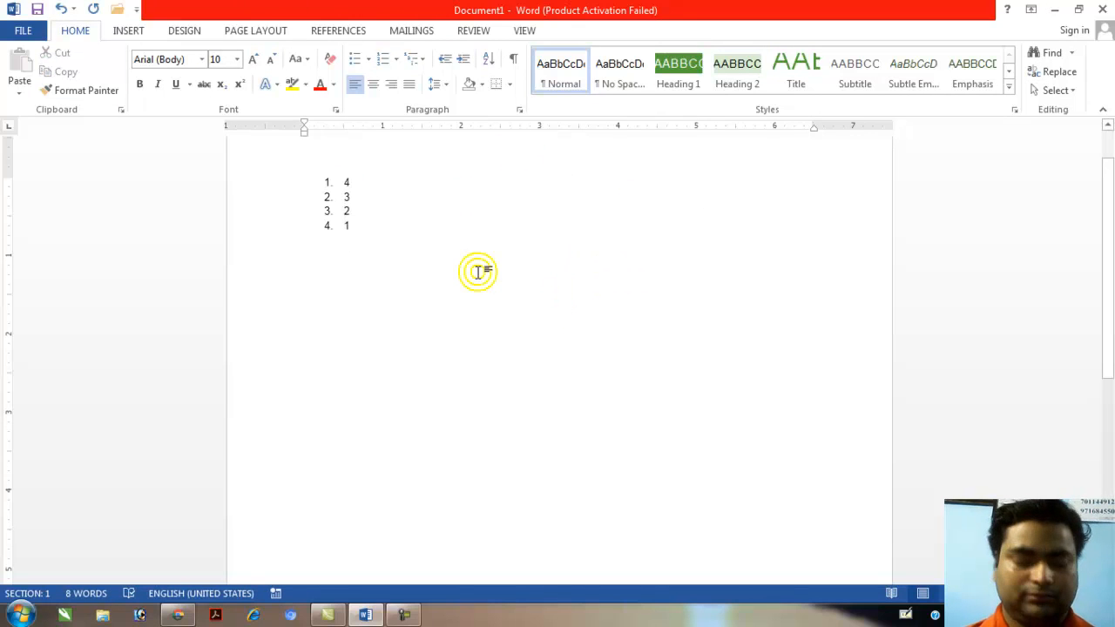
pyautogui.hotkey('ctrl', 'z')
pyautogui.click(990, 142)
# - Fill the second tabbed column with "dsf" beside 4, "fsdf" beside 2 and "sdf" beside 3
pyautogui.click(355, 220)
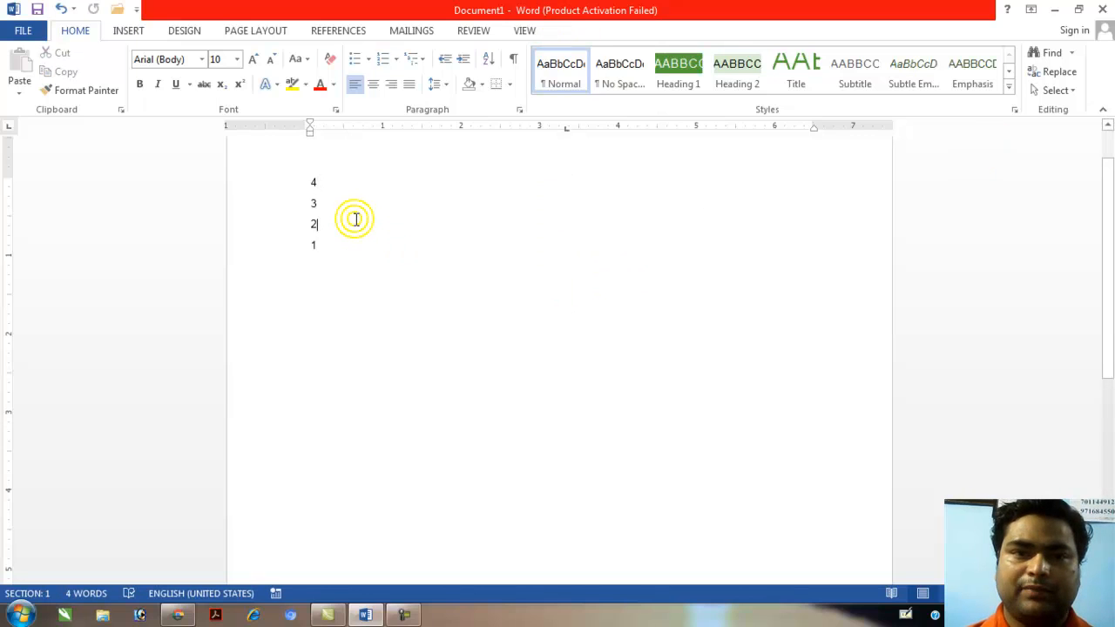
pyautogui.write('dsf')
pyautogui.doubleClick(586, 226)
pyautogui.write('fsdf')
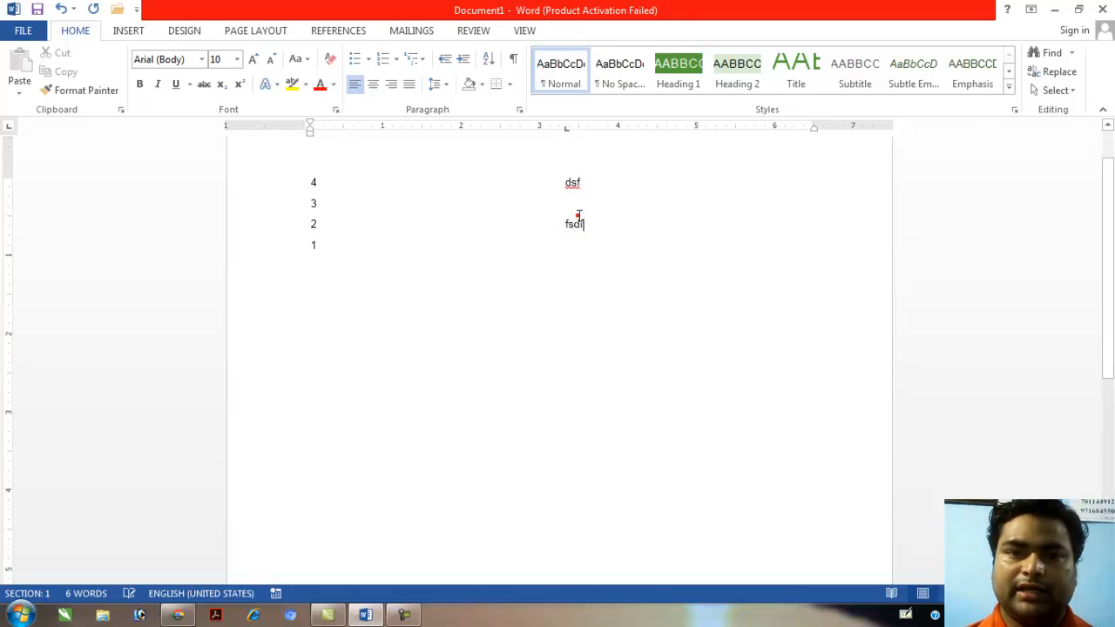
pyautogui.doubleClick(579, 209)
pyautogui.write('sdf')
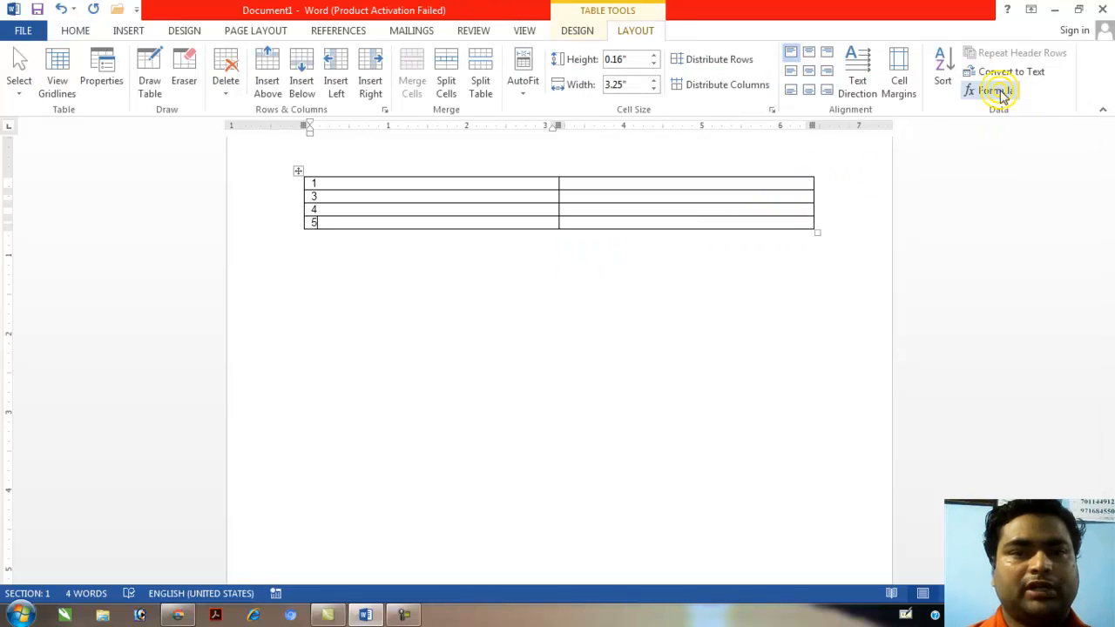
# - Insert the formula =4+5 in the first row of the table's second column
pyautogui.click(439, 184)
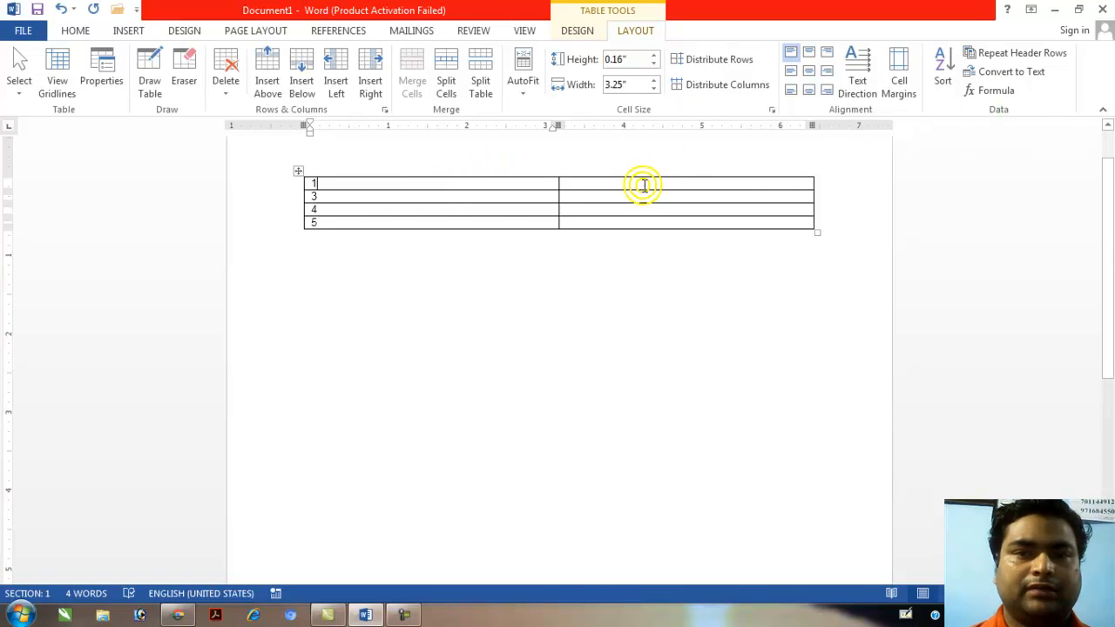
pyautogui.click(1010, 94)
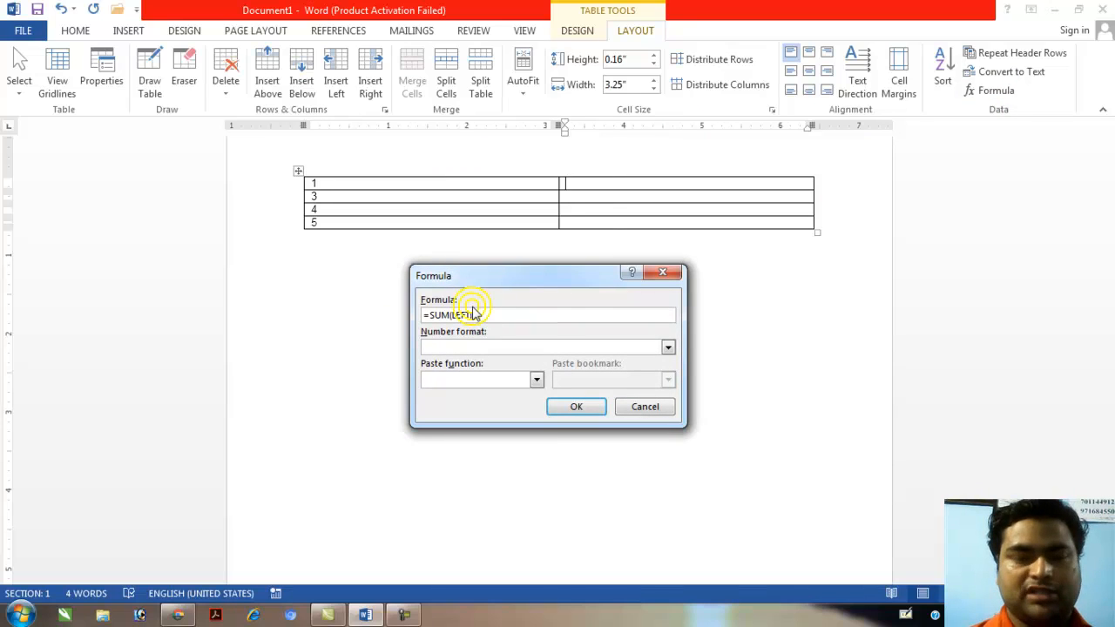
pyautogui.press('BackSpace')
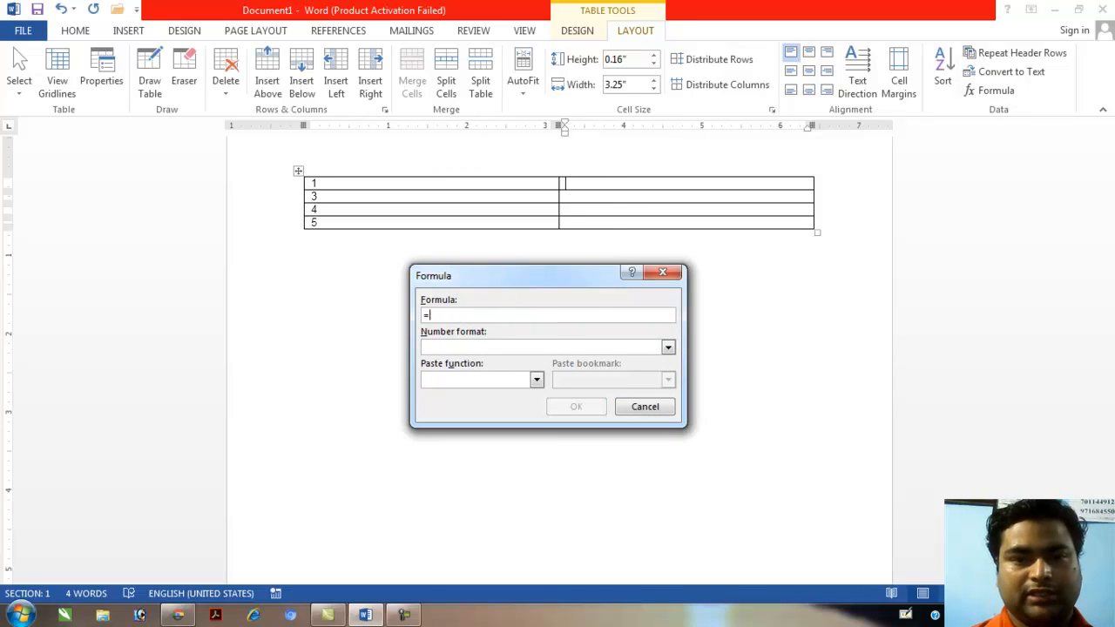
pyautogui.write('4+5')
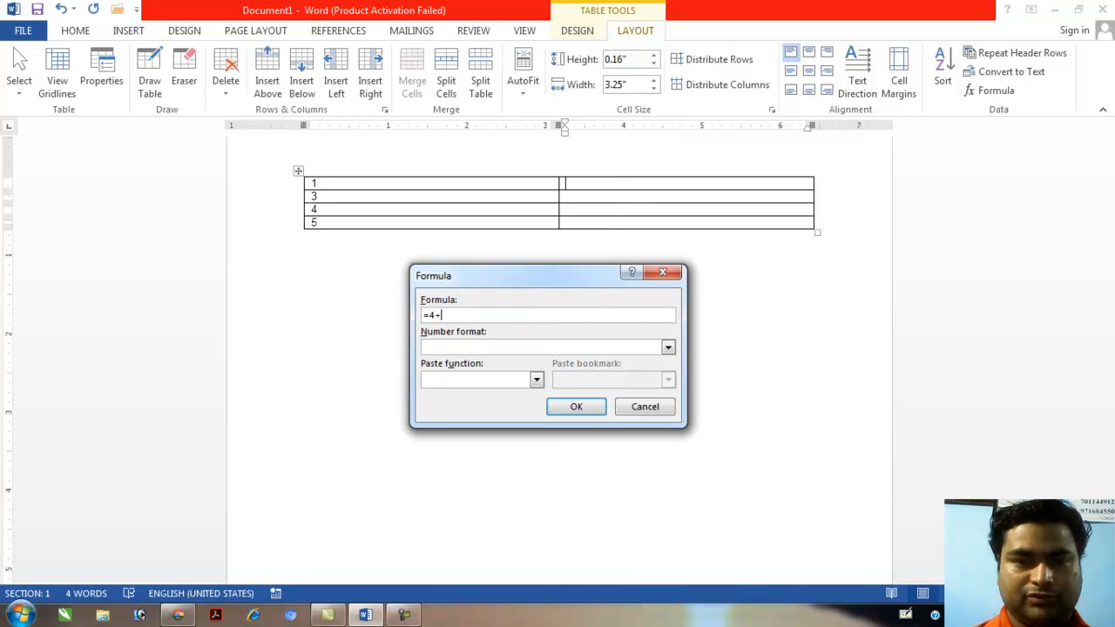
pyautogui.click(582, 409)
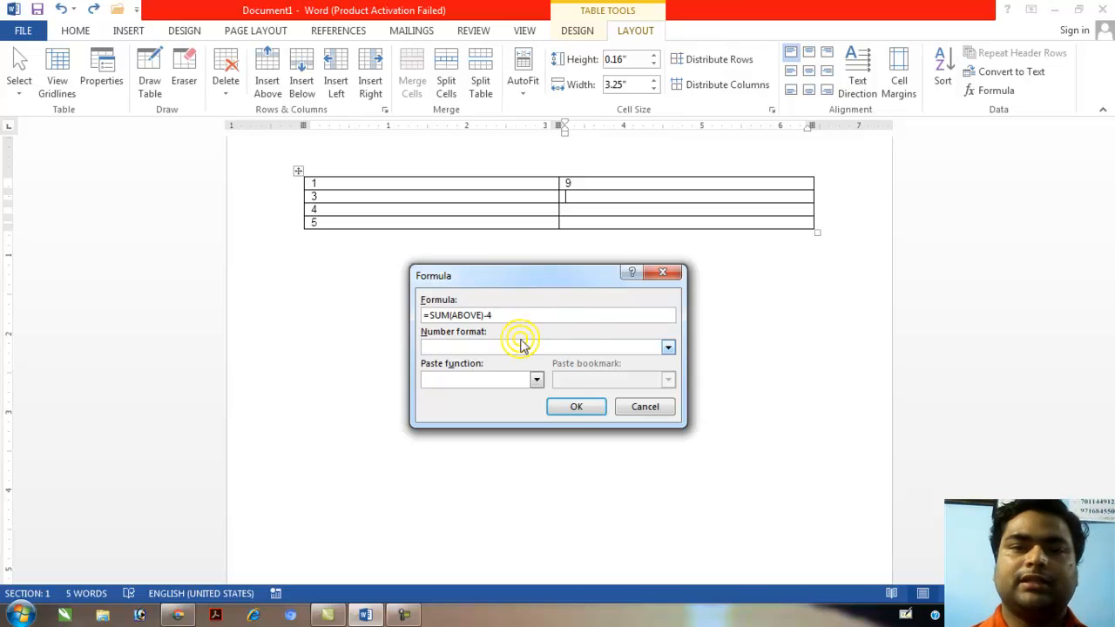
# - Insert the formula =SUM(ABOVE)-4 in the second row of the table's second column
pyautogui.click(575, 411)
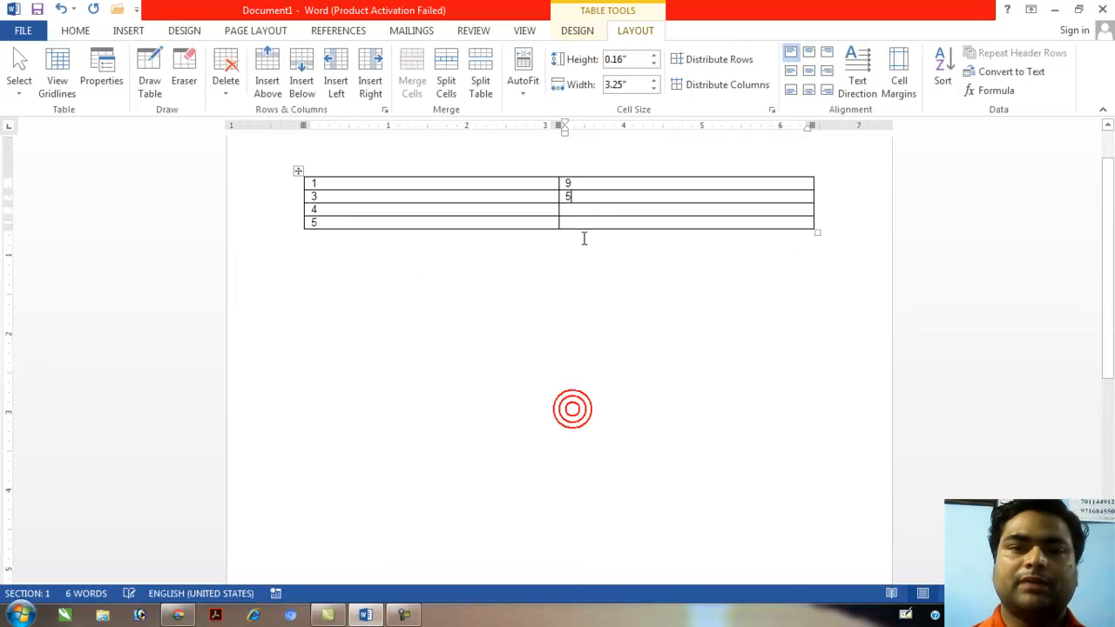
pyautogui.click(575, 196)
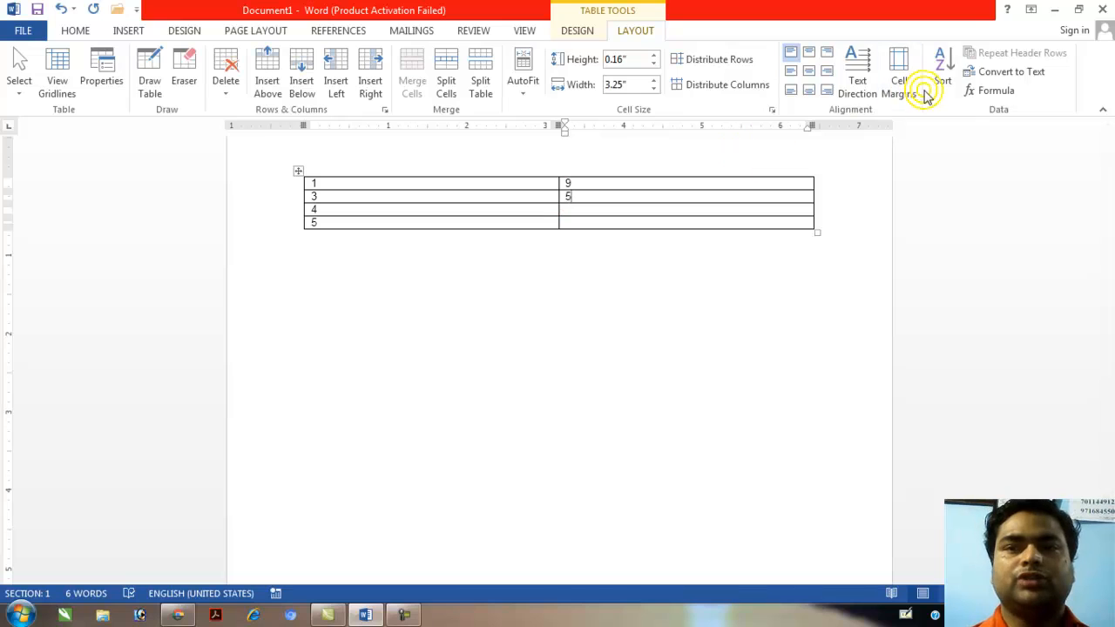